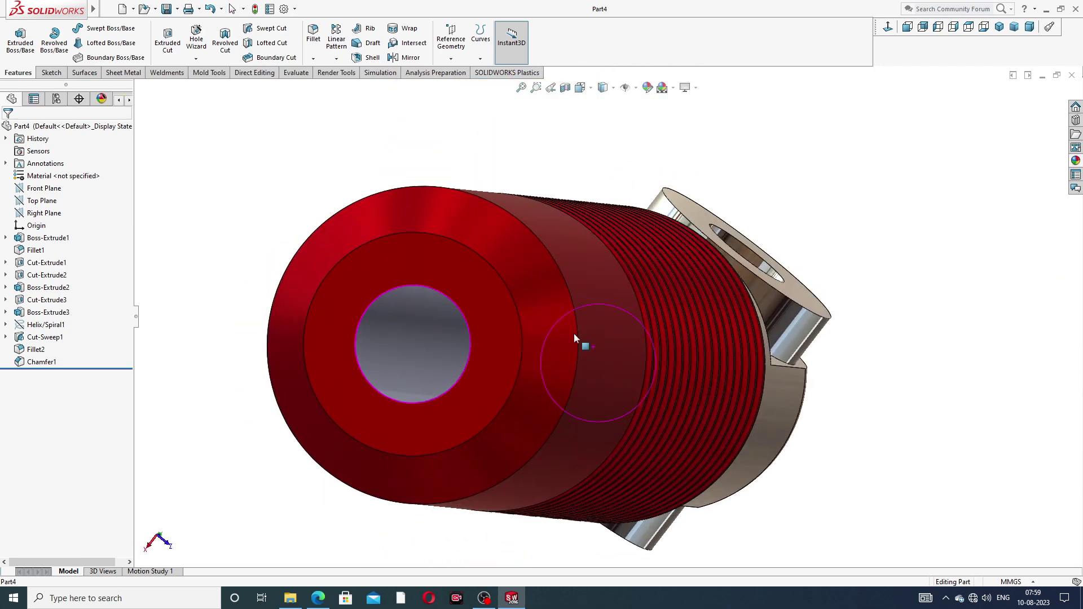
Inspect the finished red threaded rod from several angles and close its part document.
{"action": "middle_click_drag", "start_coordinate": [450, 343], "coordinate": [762, 235]}
{"action": "middle_click_drag", "start_coordinate": [661, 255], "coordinate": [980, 54]}
{"action": "left_click", "coordinate": [1000, 28]}
{"action": "middle_click_drag", "start_coordinate": [711, 216], "coordinate": [793, 209]}
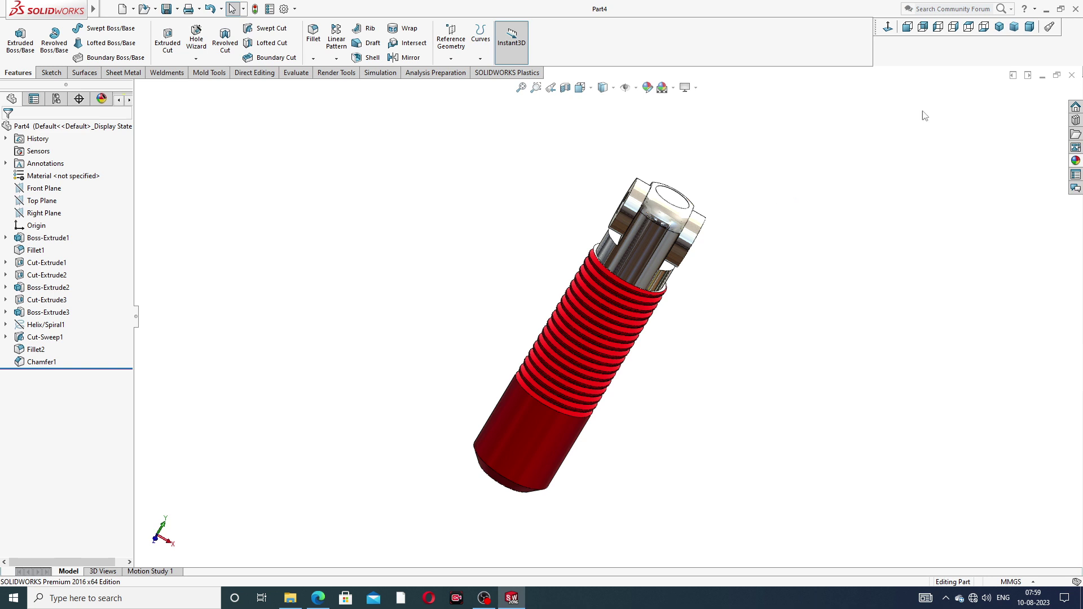
{"action": "left_click", "coordinate": [1072, 75]}
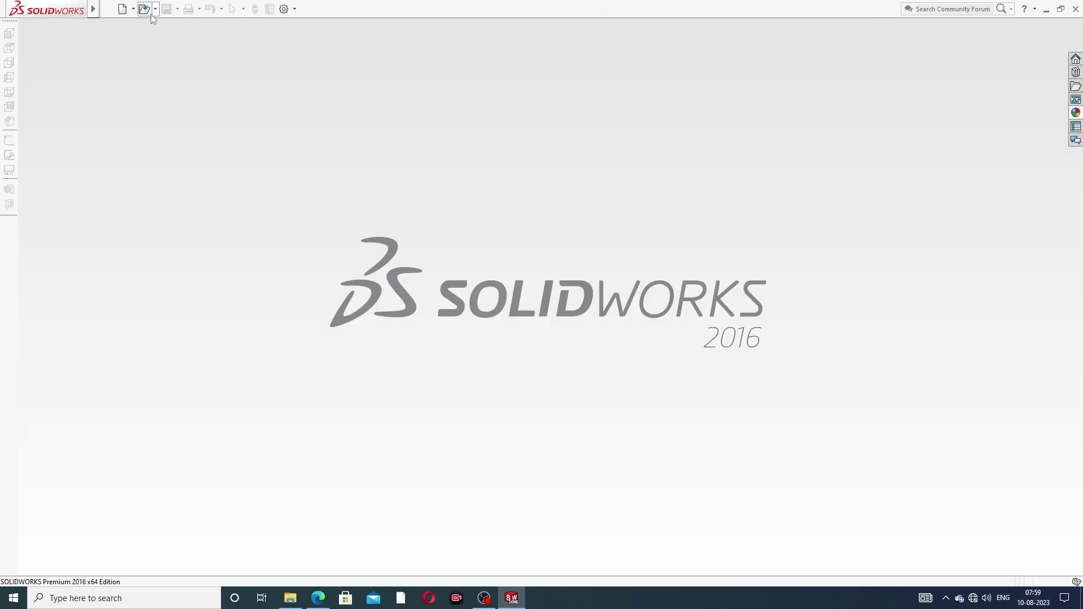
Create a new part document and set its background scene to Plain White.
{"action": "left_click", "coordinate": [123, 9]}
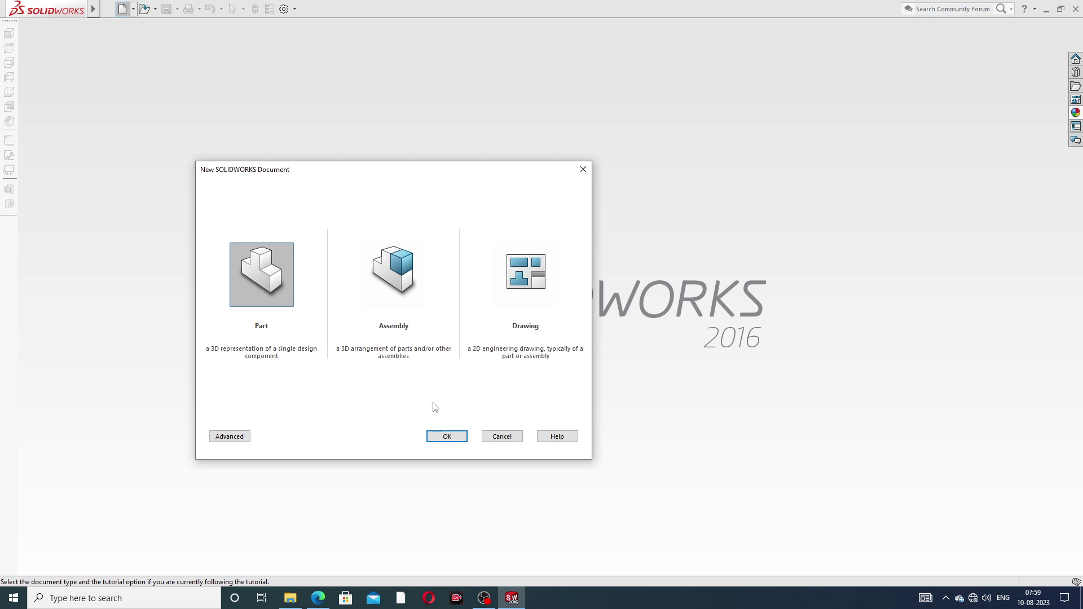
{"action": "left_click", "coordinate": [446, 436]}
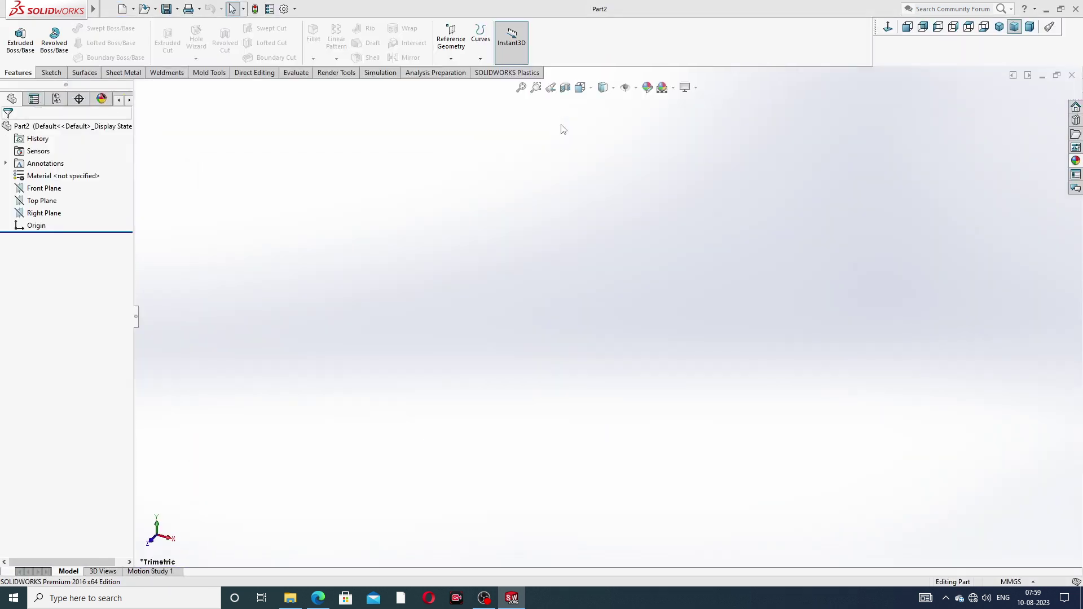
{"action": "left_click", "coordinate": [673, 87]}
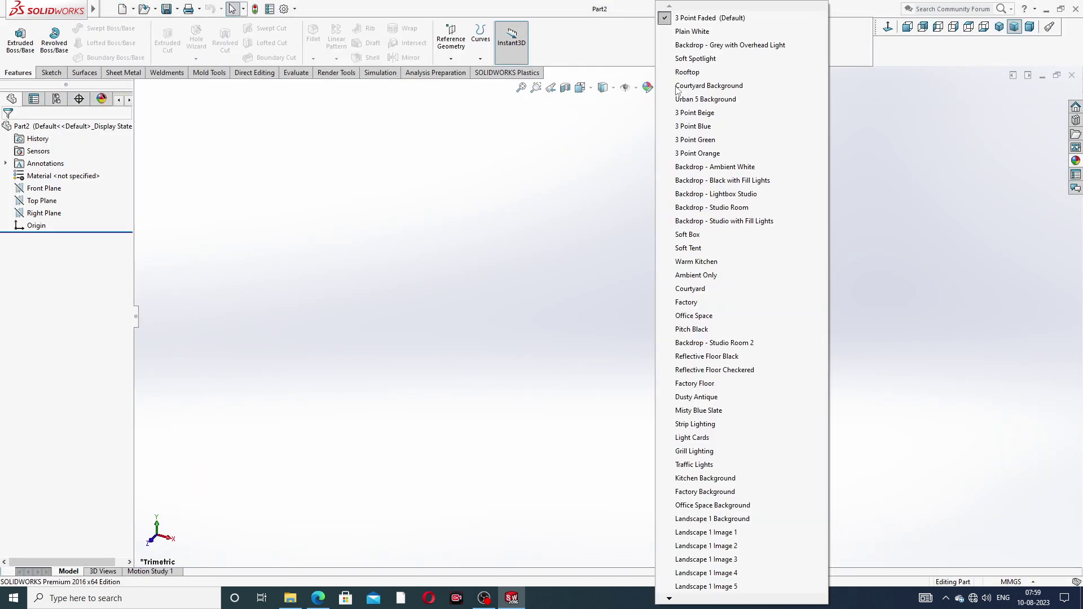
{"action": "left_click", "coordinate": [689, 33]}
Raise both the shaded and the wireframe image quality resolutions of the document to their highest setting.
{"action": "left_click", "coordinate": [285, 9]}
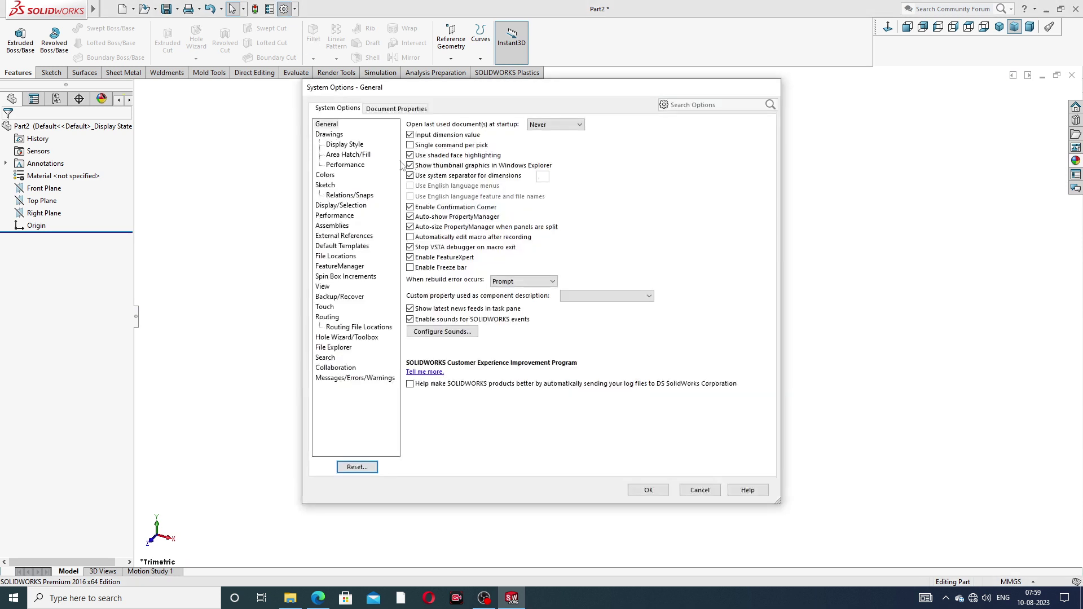
{"action": "left_click", "coordinate": [402, 110]}
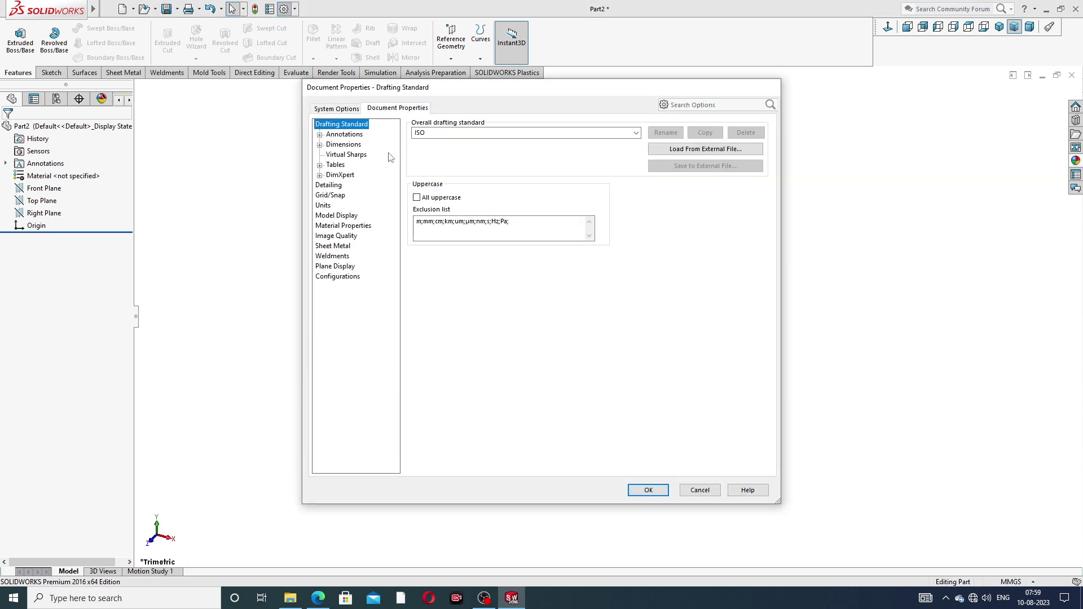
{"action": "left_click", "coordinate": [353, 236]}
{"action": "left_click_drag", "start_coordinate": [511, 142], "coordinate": [633, 148]}
{"action": "left_click_drag", "start_coordinate": [515, 254], "coordinate": [631, 266]}
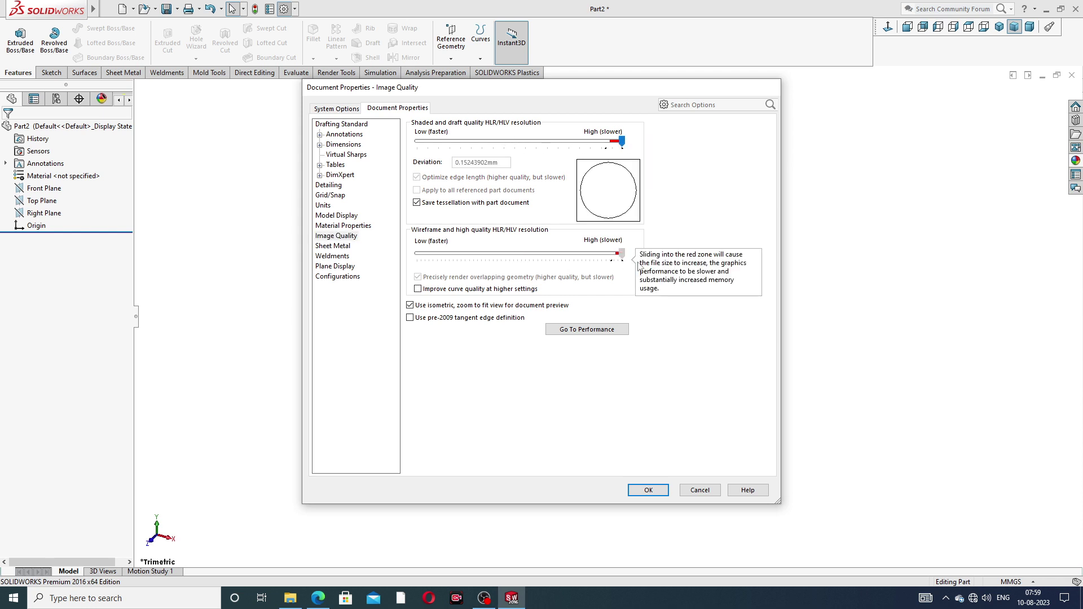
{"action": "left_click", "coordinate": [651, 490]}
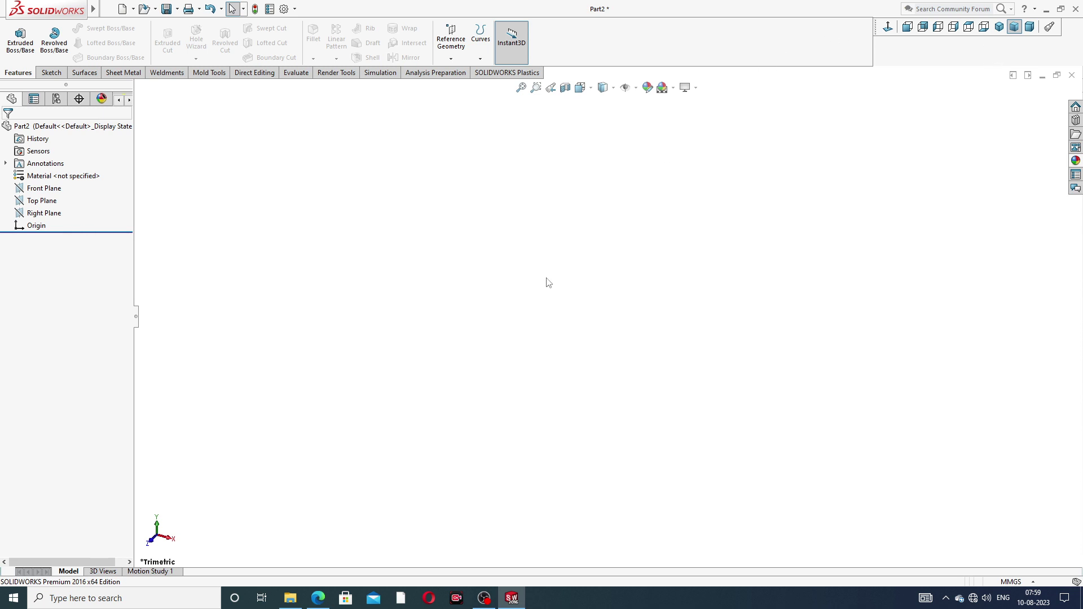
Save the new part as Part5 in the practice shock absorber folder.
{"action": "key", "text": "ctrl+s"}
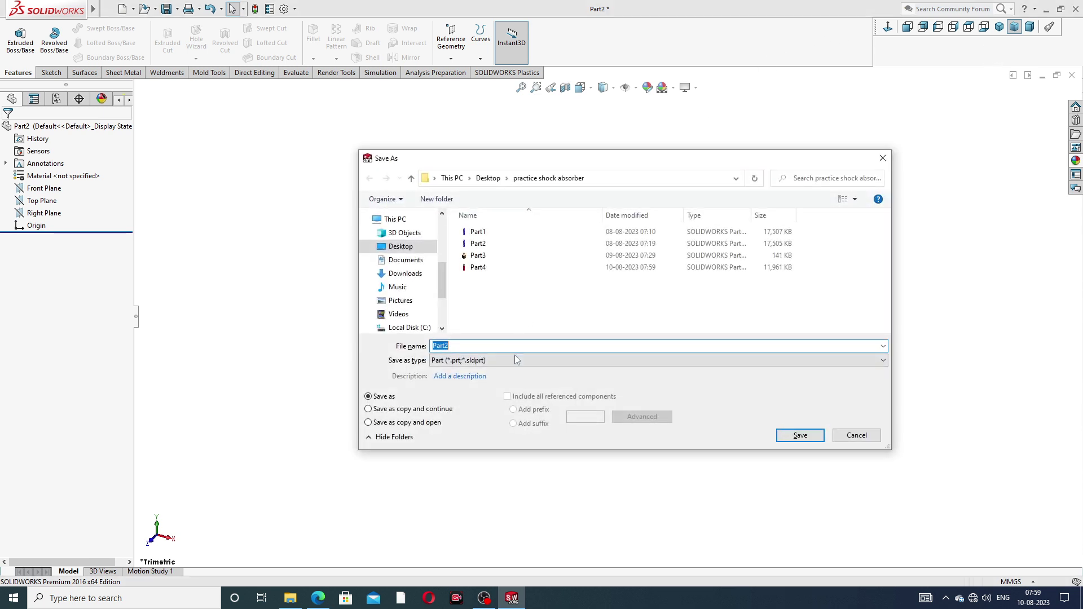
{"action": "type", "text": "Part5"}
{"action": "key", "text": "Return"}
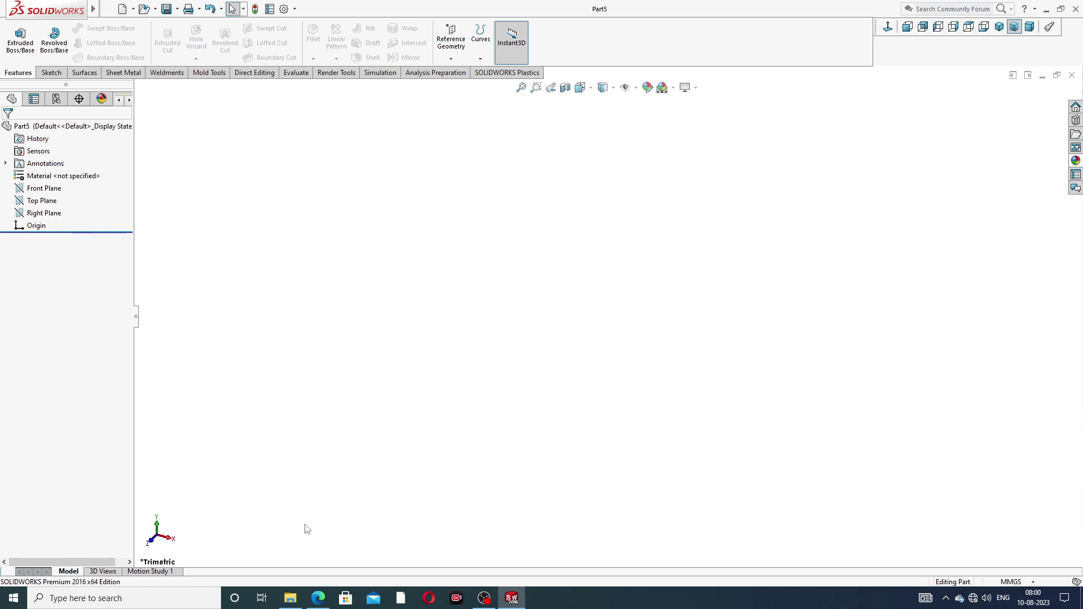
Sketch a circle about 99 mm in diameter on the Top Plane, centred on the origin.
{"action": "left_click", "coordinate": [319, 598]}
{"action": "left_click", "coordinate": [48, 202]}
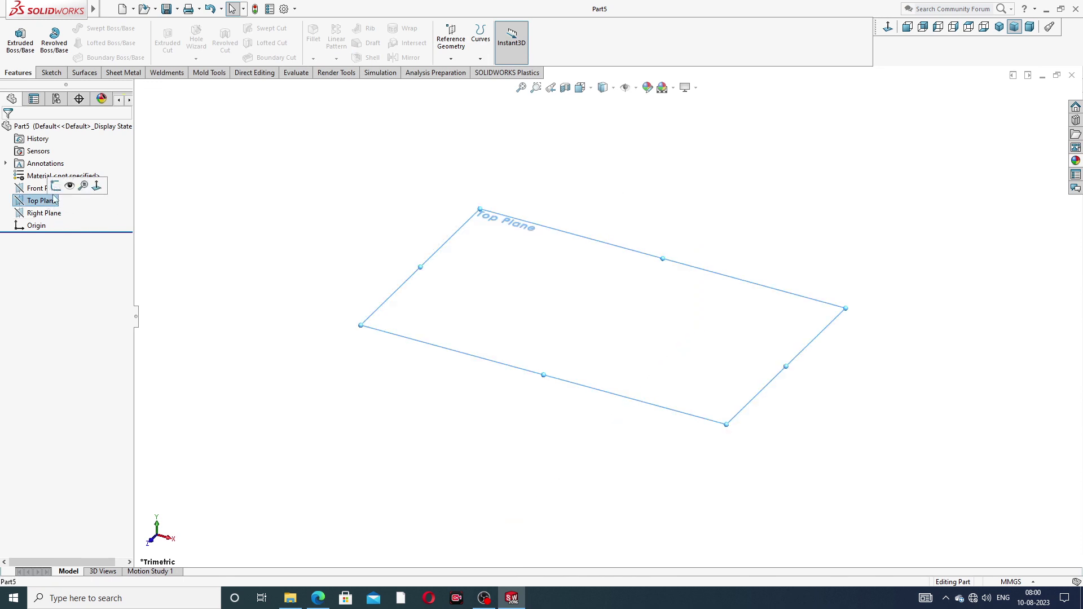
{"action": "left_click", "coordinate": [59, 191]}
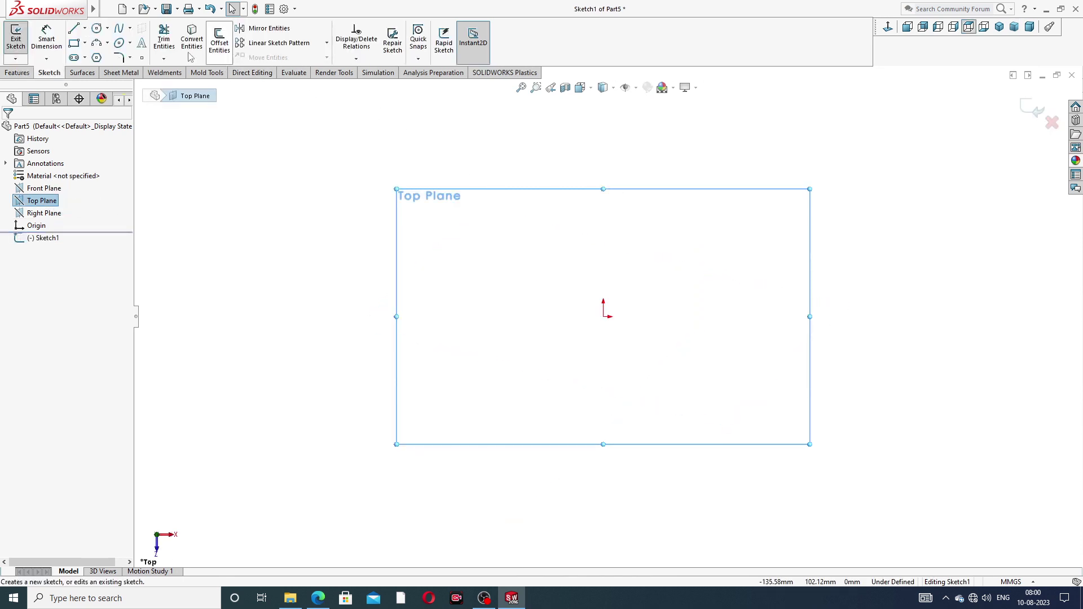
{"action": "left_click", "coordinate": [96, 28]}
{"action": "left_click_drag", "start_coordinate": [603, 316], "coordinate": [646, 209]}
{"action": "right_click", "coordinate": [734, 179]}
{"action": "left_click", "coordinate": [772, 187]}
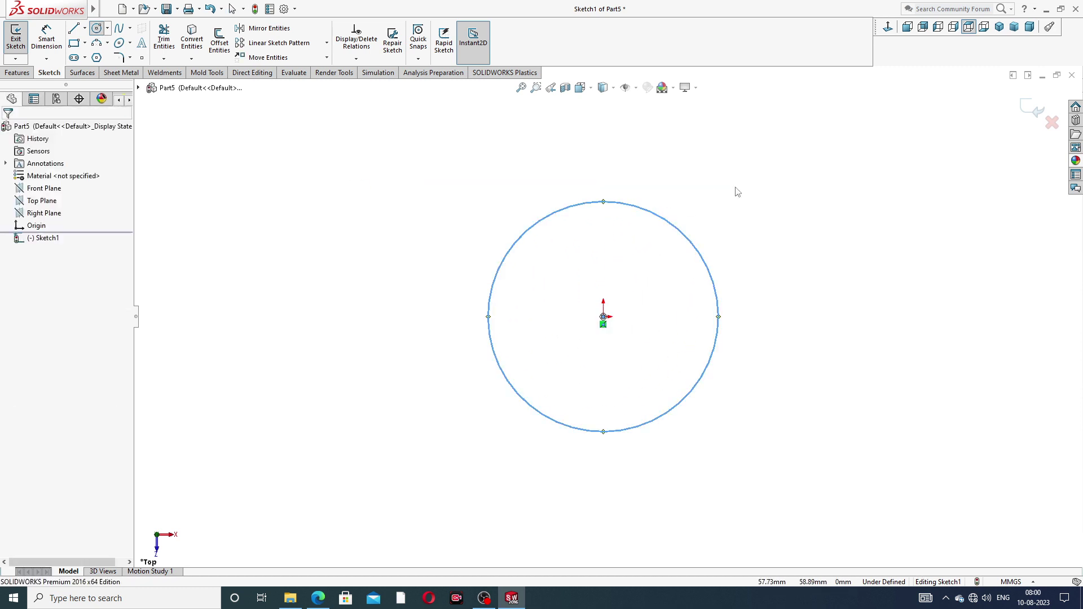
Dimension the circle's diameter as 24 mm.
{"action": "left_click", "coordinate": [46, 37]}
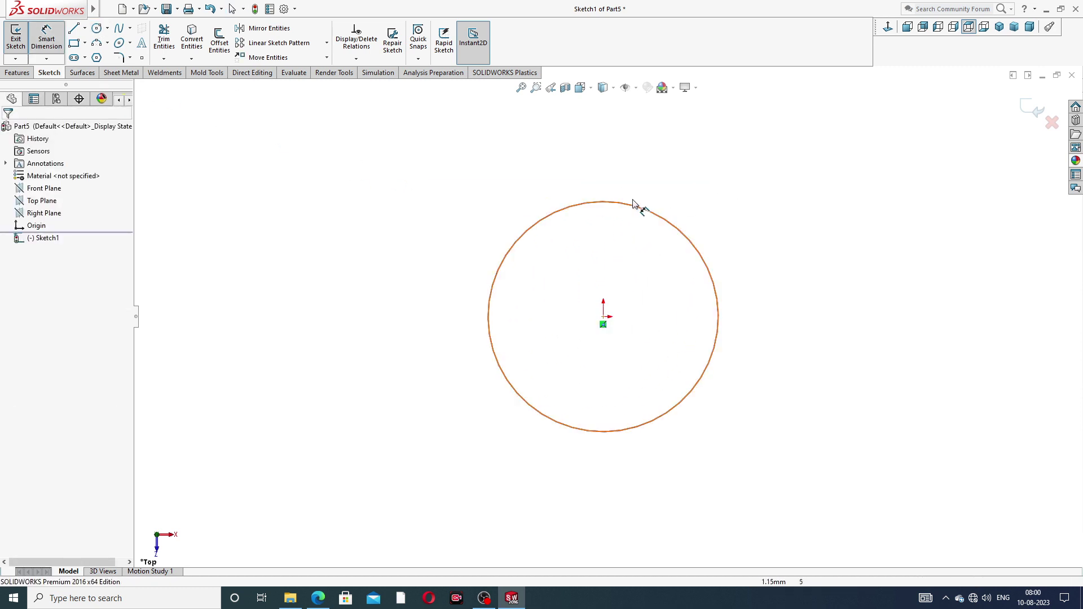
{"action": "left_click", "coordinate": [667, 220]}
{"action": "left_click", "coordinate": [740, 195]}
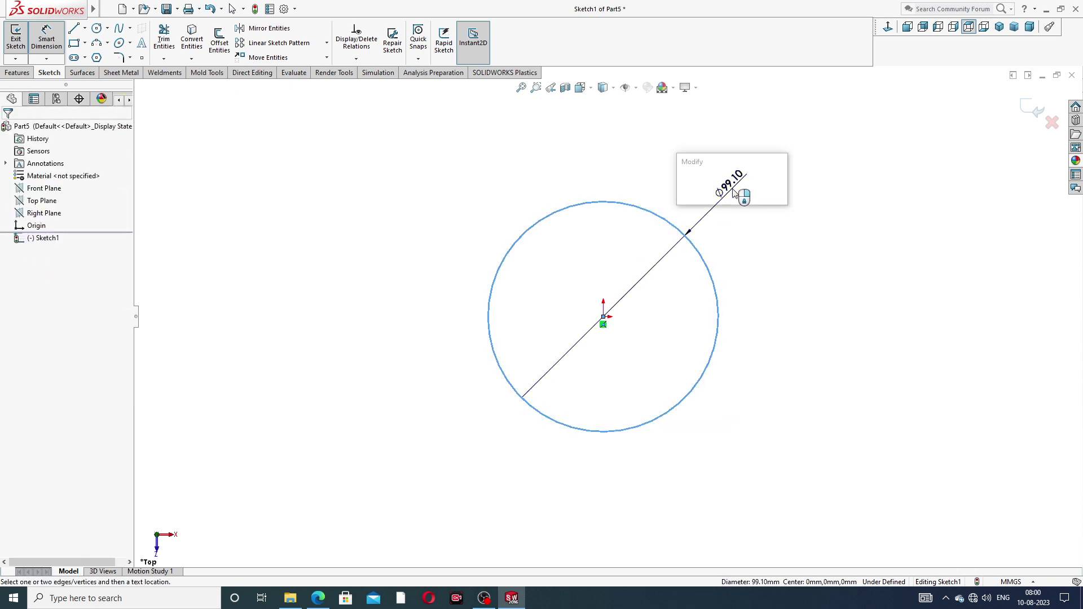
{"action": "type", "text": "24"}
{"action": "key", "text": "Return"}
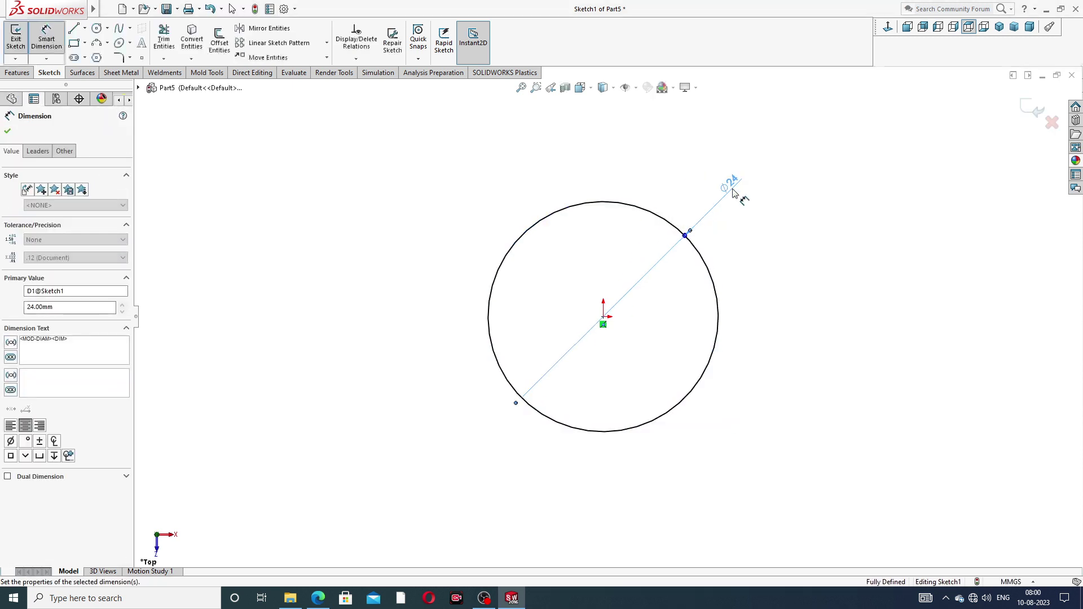
{"action": "right_click", "coordinate": [386, 134]}
{"action": "left_click", "coordinate": [415, 167]}
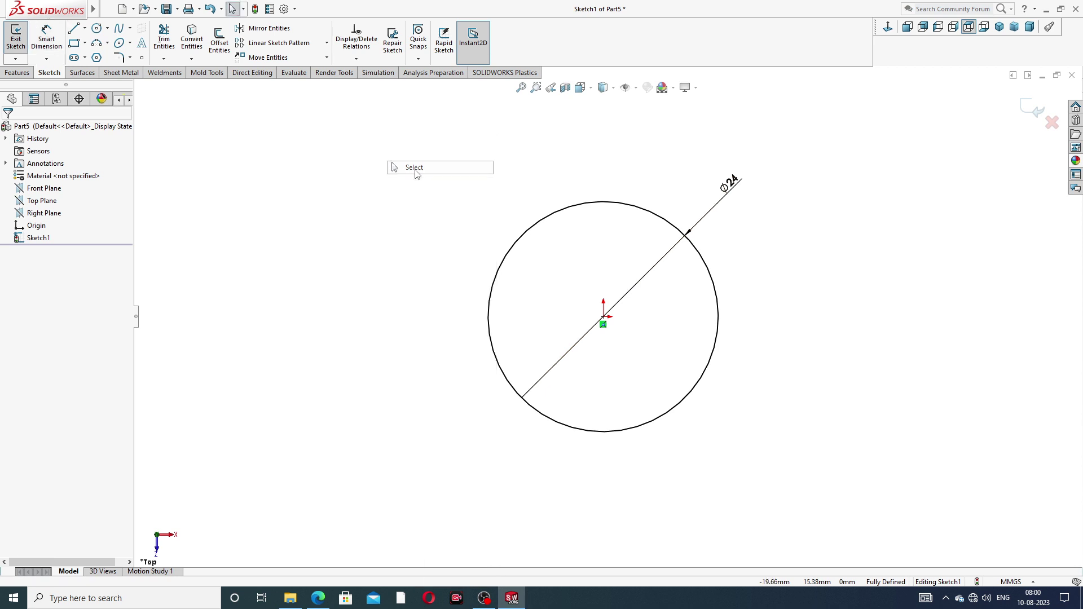
Extrude the circle sketch as a blind boss with a depth of 108.93 mm.
{"action": "left_click", "coordinate": [18, 74]}
{"action": "left_click", "coordinate": [20, 38]}
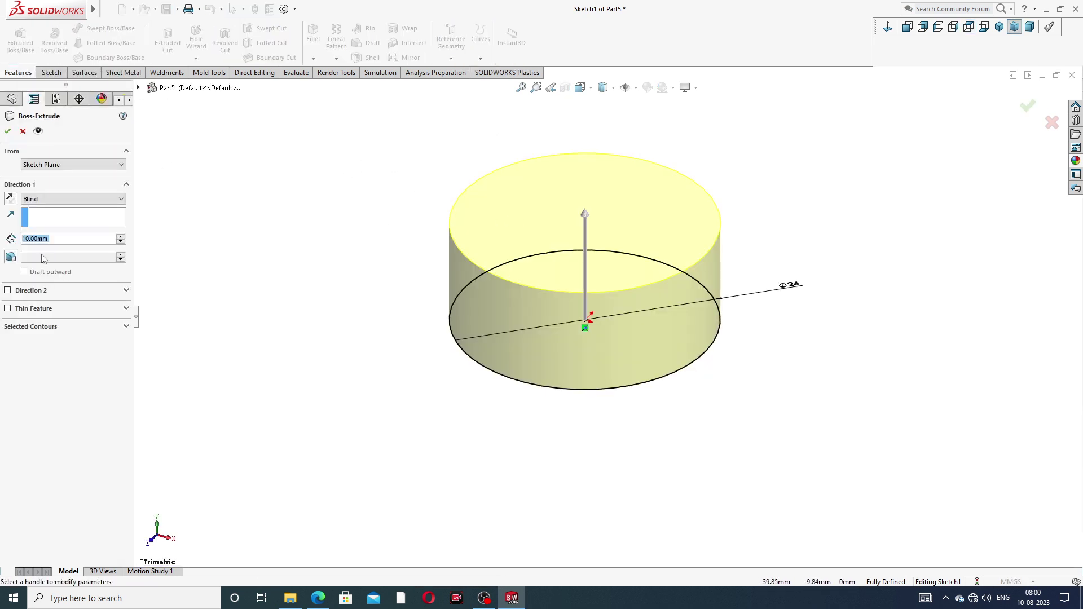
{"action": "type", "text": "1"}
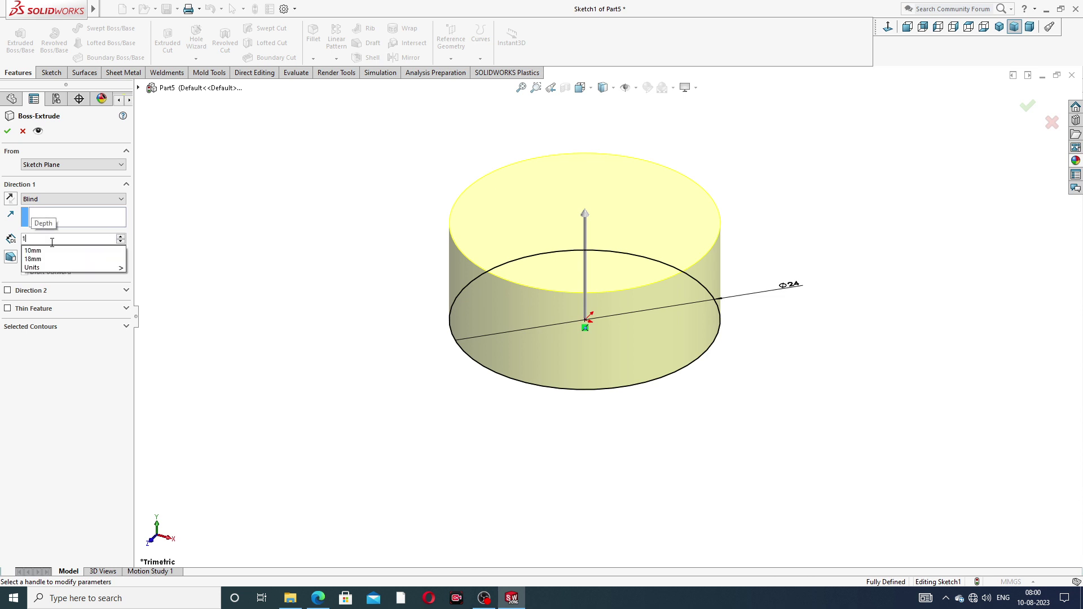
{"action": "type", "text": "08"}
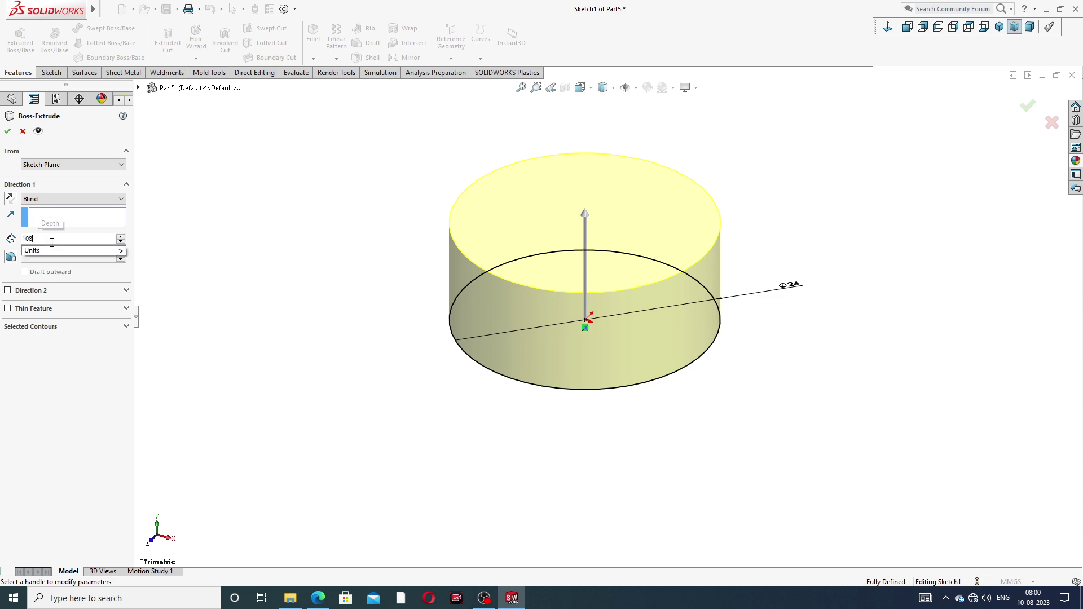
{"action": "type", "text": ".93"}
{"action": "key", "text": "Return"}
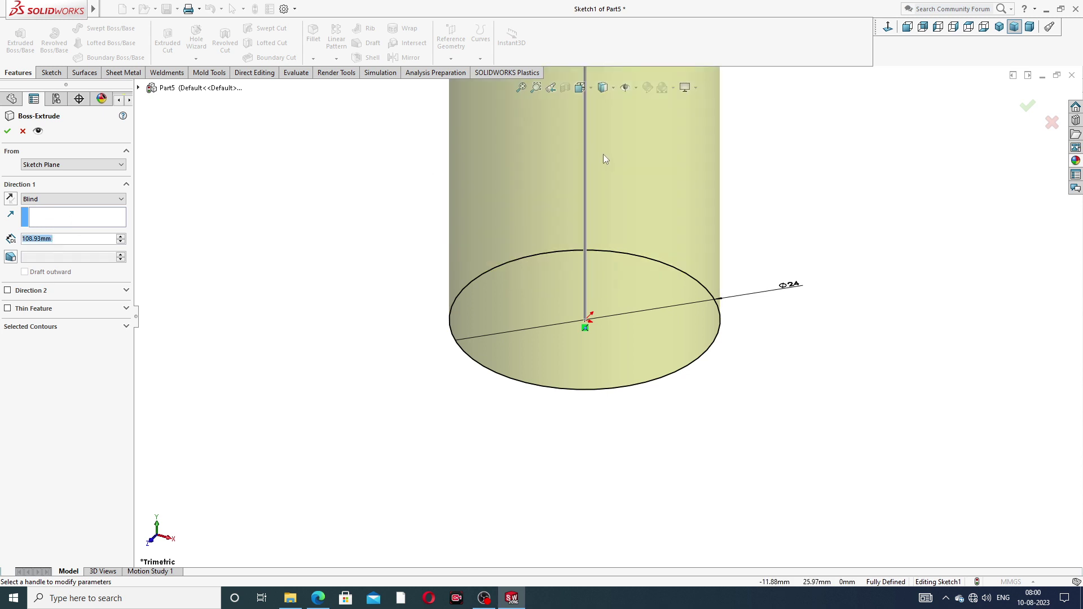
{"action": "scroll", "coordinate": [607, 156], "scroll_direction": "up", "scroll_amount": 4}
{"action": "scroll", "coordinate": [607, 157], "scroll_direction": "up", "scroll_amount": 2}
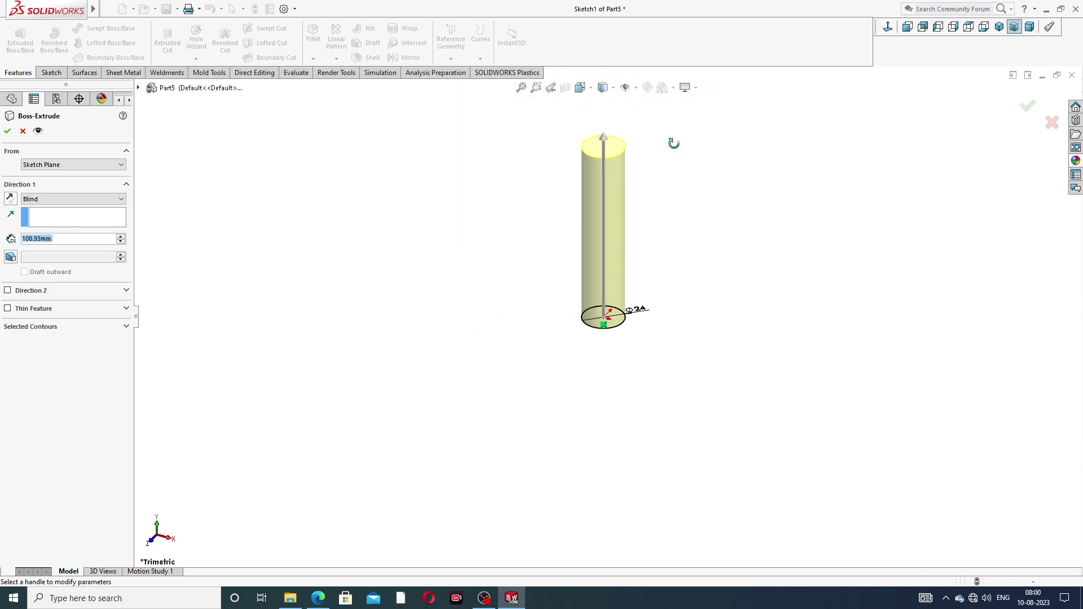
{"action": "middle_click_drag", "start_coordinate": [658, 140], "coordinate": [689, 126]}
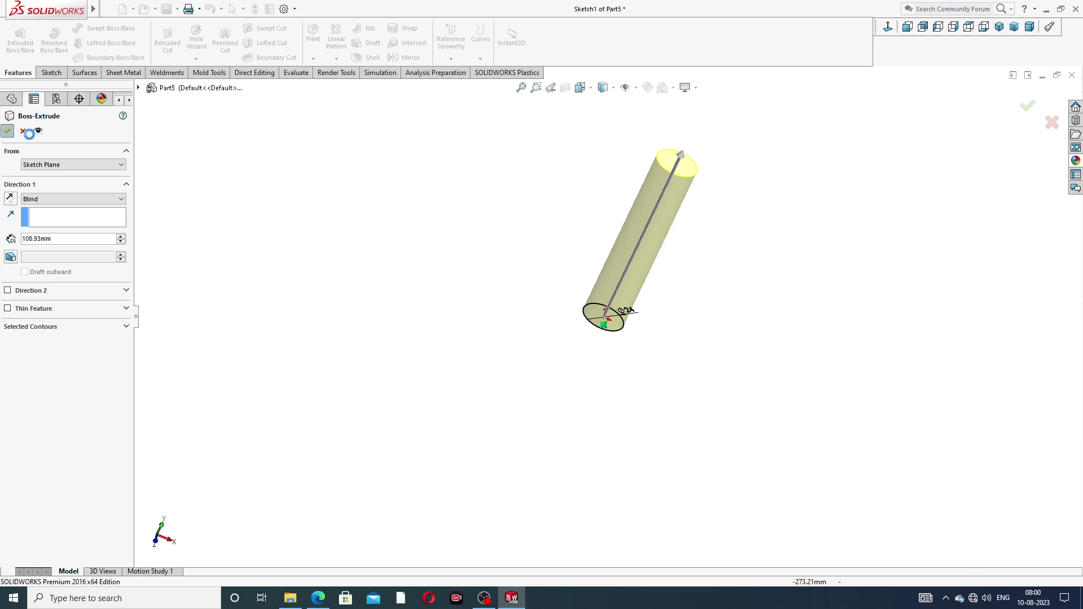
{"action": "left_click", "coordinate": [7, 131]}
{"action": "left_click", "coordinate": [731, 128]}
{"action": "middle_click_drag", "start_coordinate": [694, 212], "coordinate": [713, 152]}
{"action": "scroll", "coordinate": [701, 197], "scroll_direction": "down", "scroll_amount": 3}
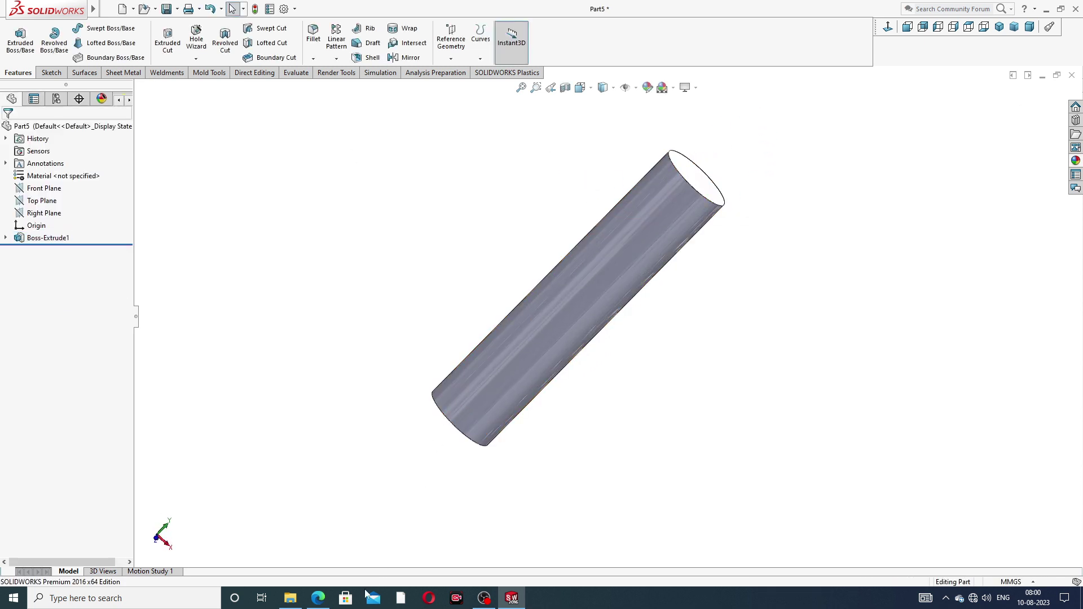
Check the top rod drawing and round the cylinder's upper circular edge with a 6 mm symmetric fillet.
{"action": "left_click", "coordinate": [318, 598]}
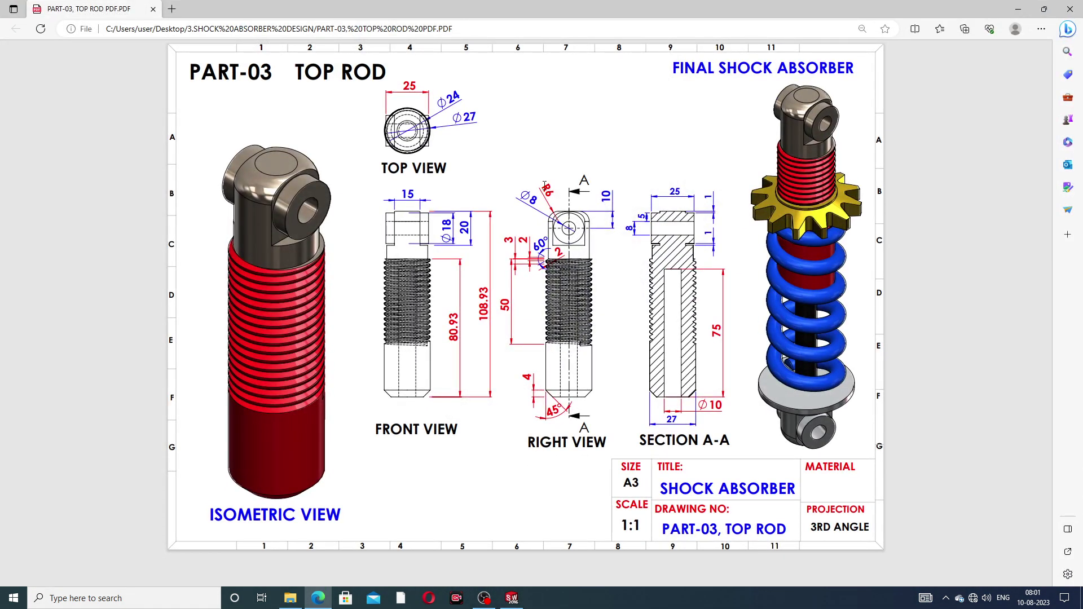
{"action": "key", "text": "alt+Tab"}
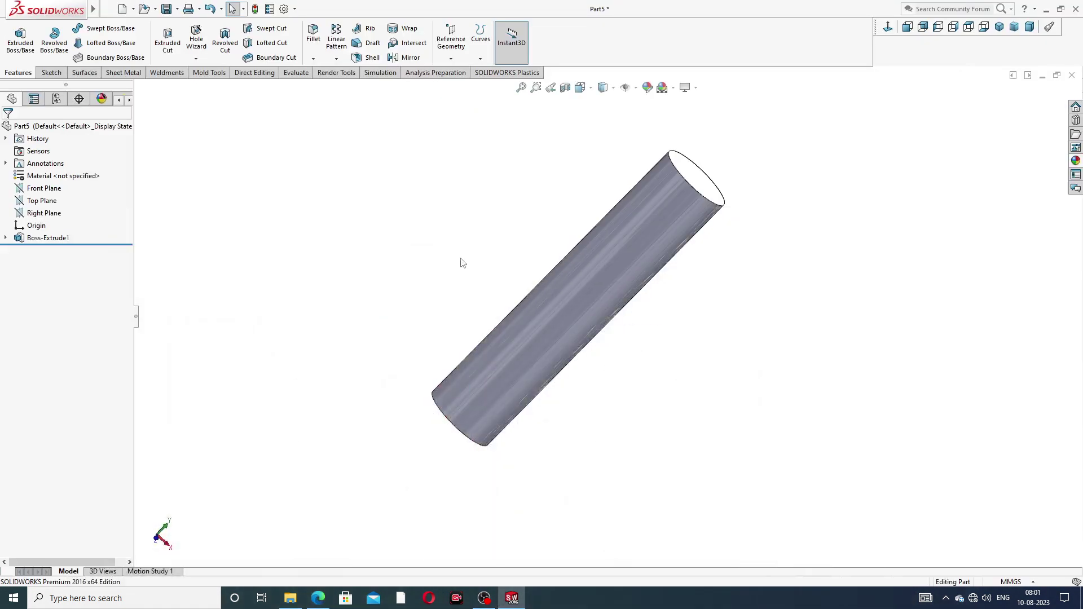
{"action": "left_click", "coordinate": [315, 36]}
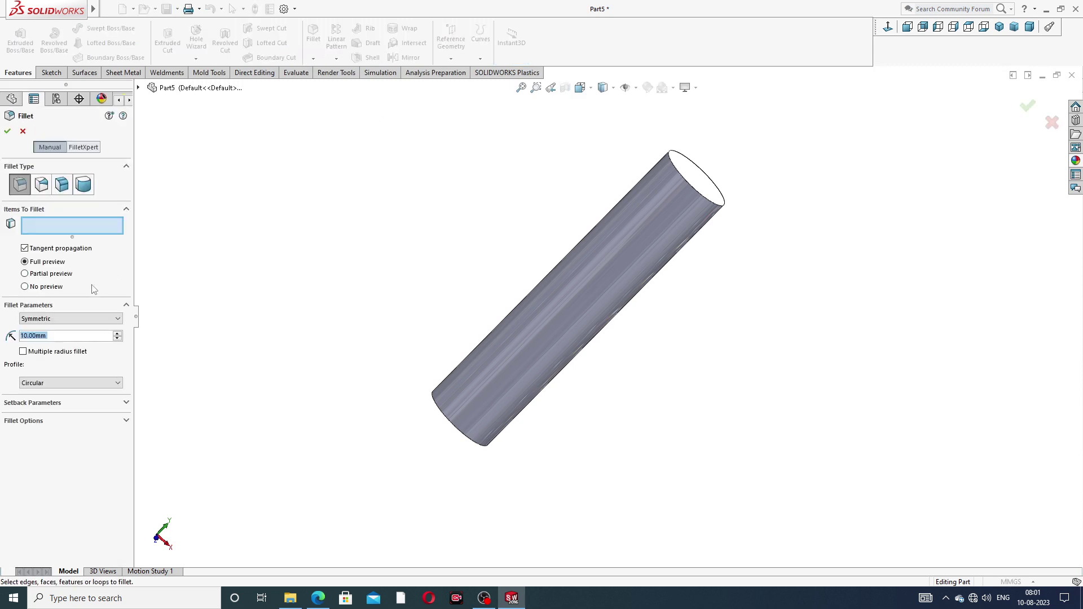
{"action": "type", "text": "6"}
{"action": "key", "text": "Return"}
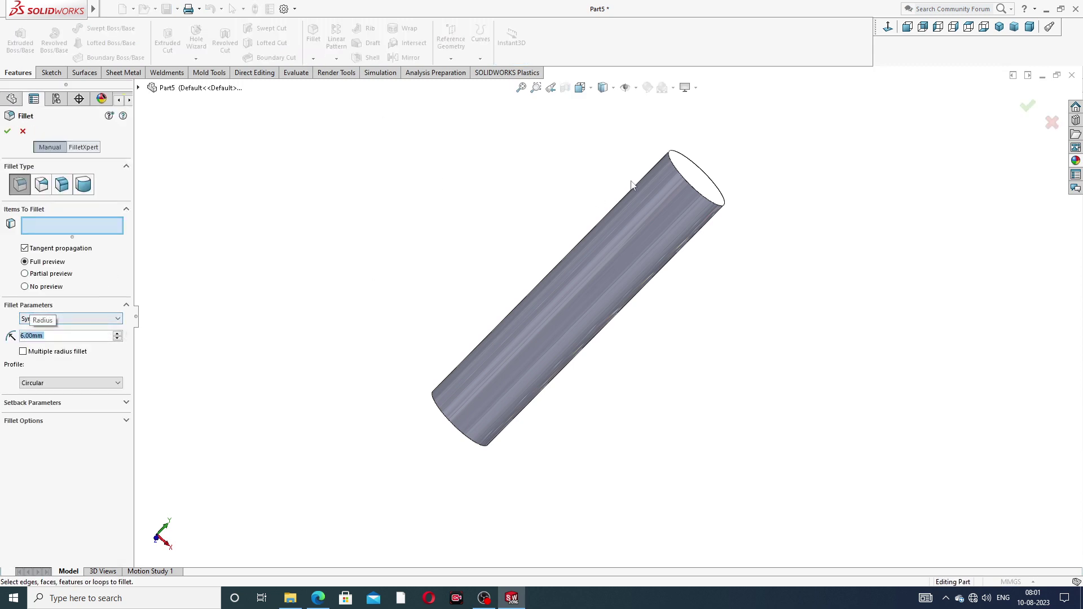
{"action": "left_click", "coordinate": [691, 197]}
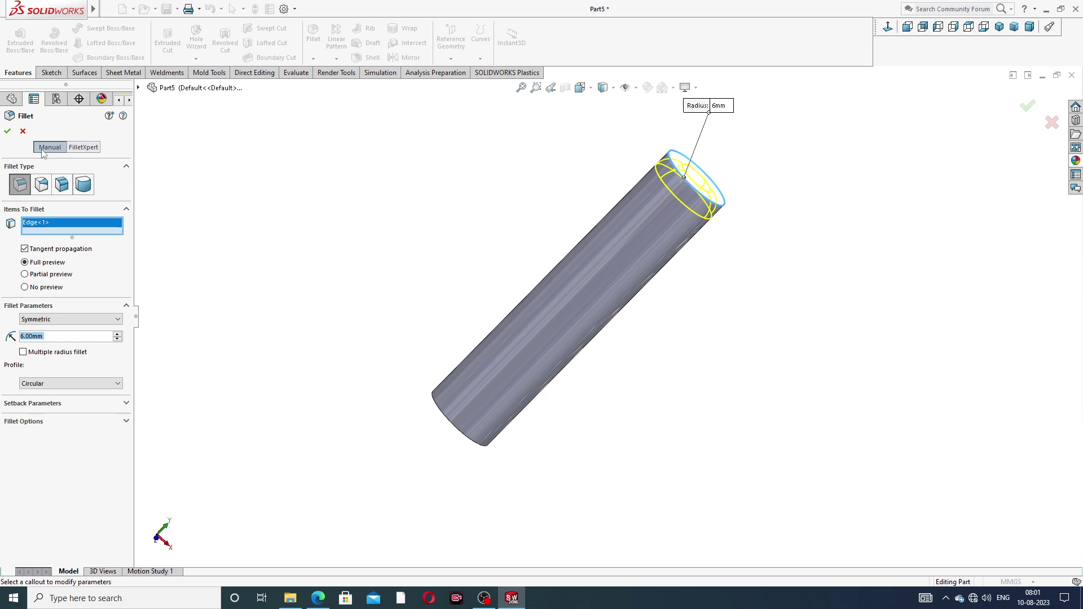
{"action": "left_click", "coordinate": [6, 133]}
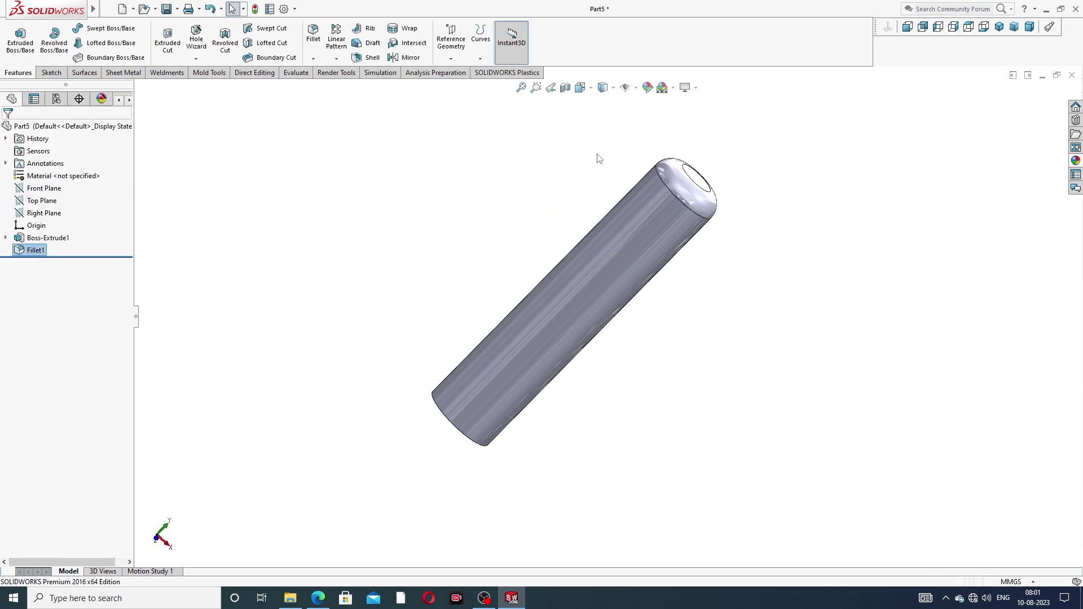
Consult the top rod drawing in the browser for the side boss dimensions and return to the part.
{"action": "middle_click_drag", "start_coordinate": [718, 235], "coordinate": [698, 187]}
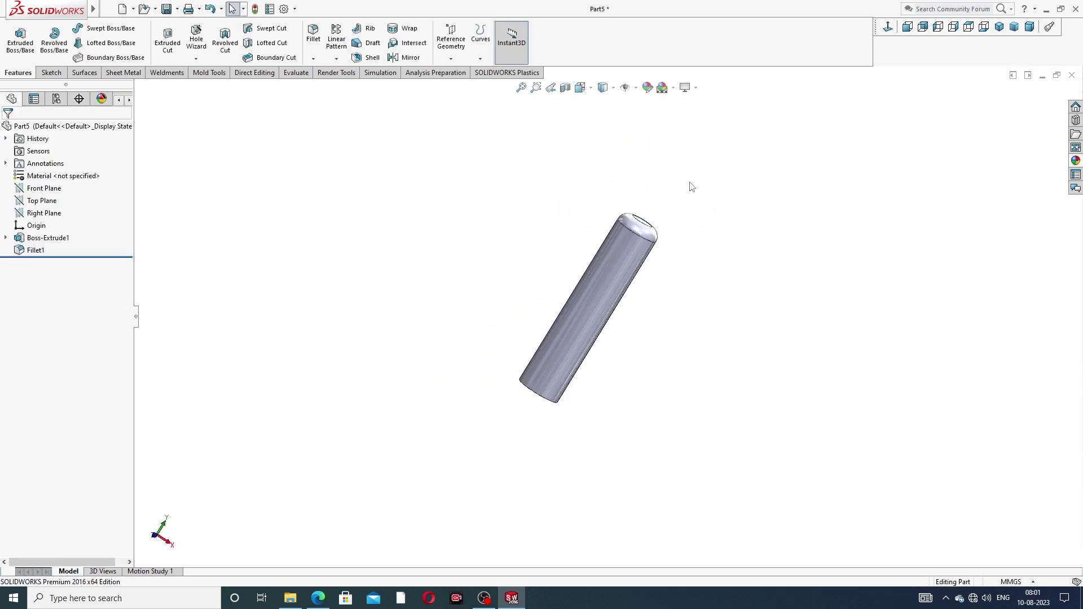
{"action": "left_click", "coordinate": [318, 598]}
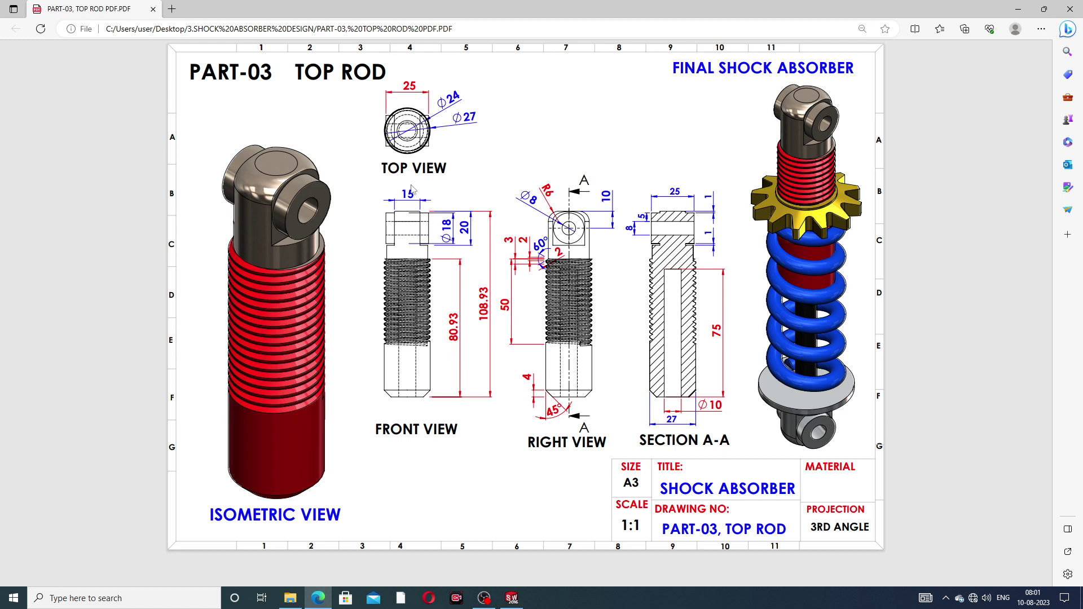
{"action": "left_click", "coordinate": [319, 598]}
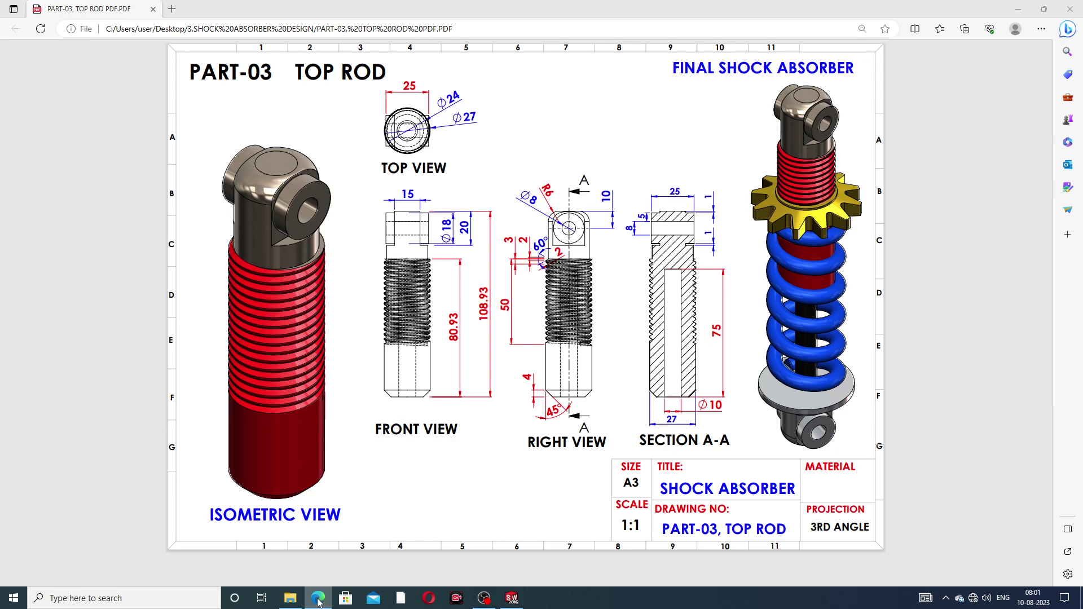
{"action": "middle_click_drag", "start_coordinate": [615, 225], "coordinate": [565, 240]}
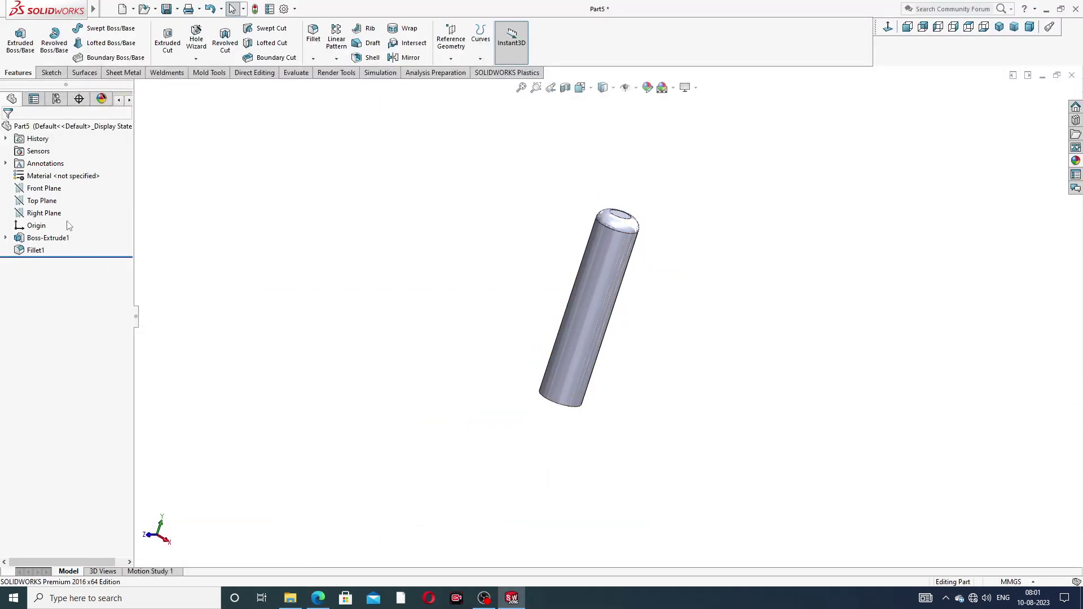
Start a sketch on the Front Plane and draw a vertical centerline down from the midpoint of the rod's top edge.
{"action": "left_click", "coordinate": [54, 192]}
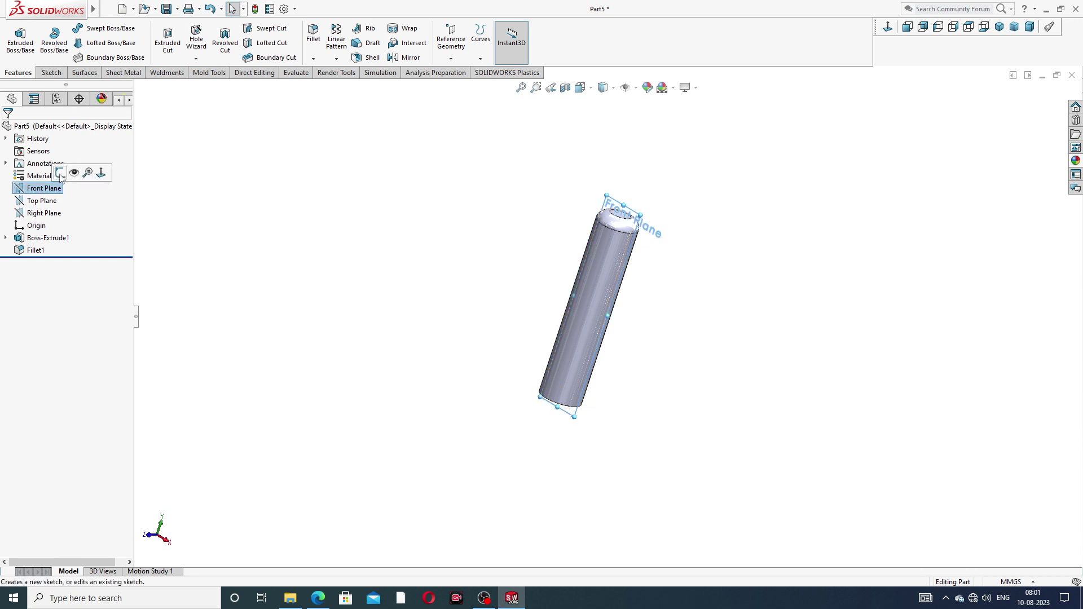
{"action": "left_click", "coordinate": [61, 173]}
{"action": "left_click", "coordinate": [888, 27]}
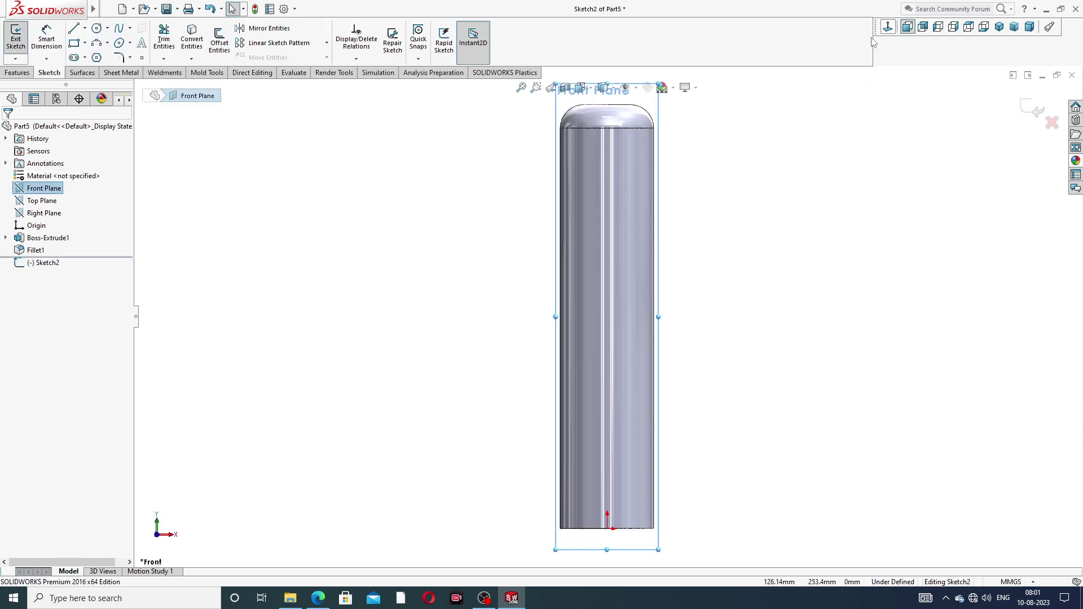
{"action": "scroll", "coordinate": [620, 169], "scroll_direction": "down", "scroll_amount": 4}
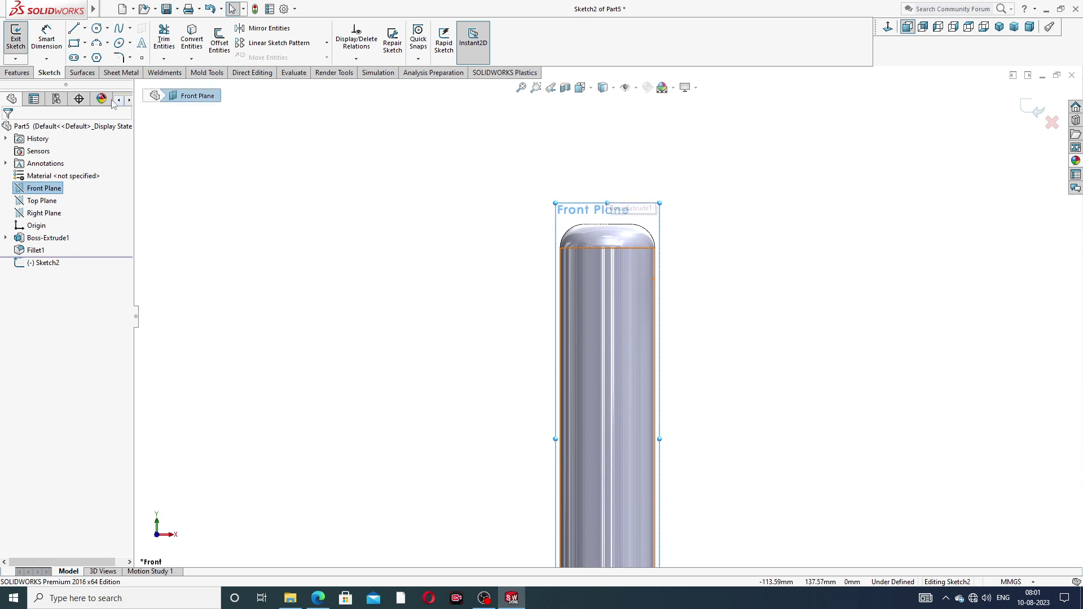
{"action": "left_click", "coordinate": [84, 28]}
{"action": "left_click", "coordinate": [102, 56]}
{"action": "scroll", "coordinate": [554, 277], "scroll_direction": "down", "scroll_amount": 1}
{"action": "scroll", "coordinate": [574, 262], "scroll_direction": "down", "scroll_amount": 5}
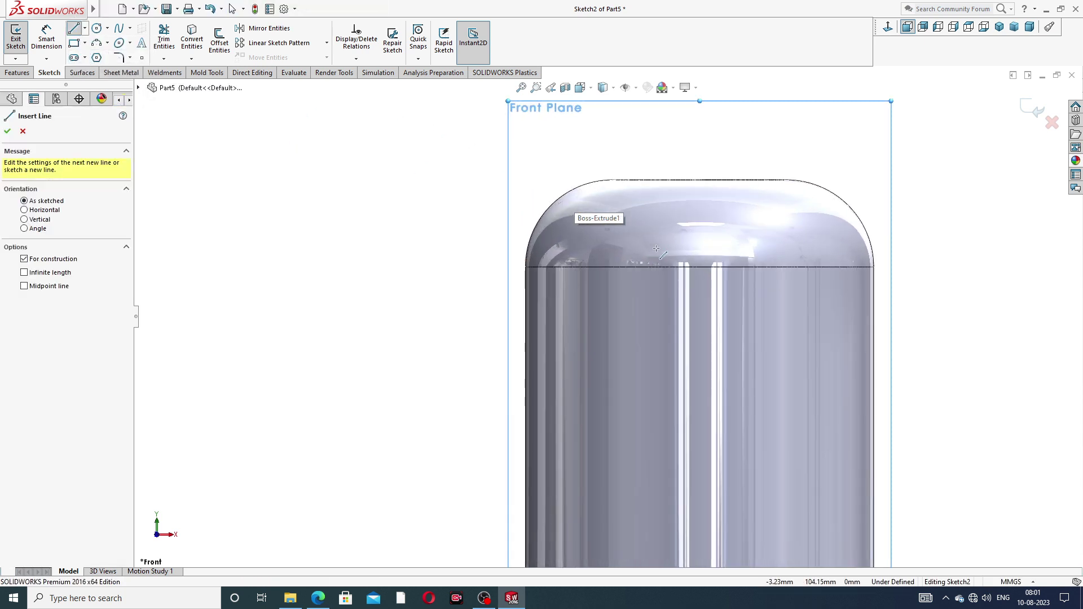
{"action": "left_click", "coordinate": [700, 180]}
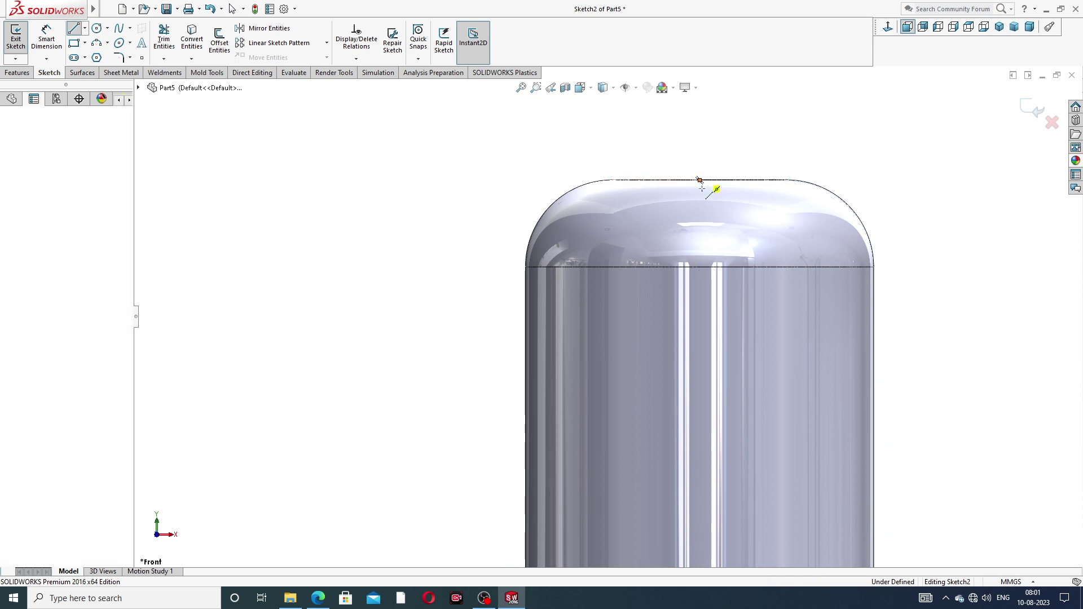
{"action": "left_click", "coordinate": [699, 496]}
{"action": "right_click", "coordinate": [764, 379]}
{"action": "left_click", "coordinate": [790, 426]}
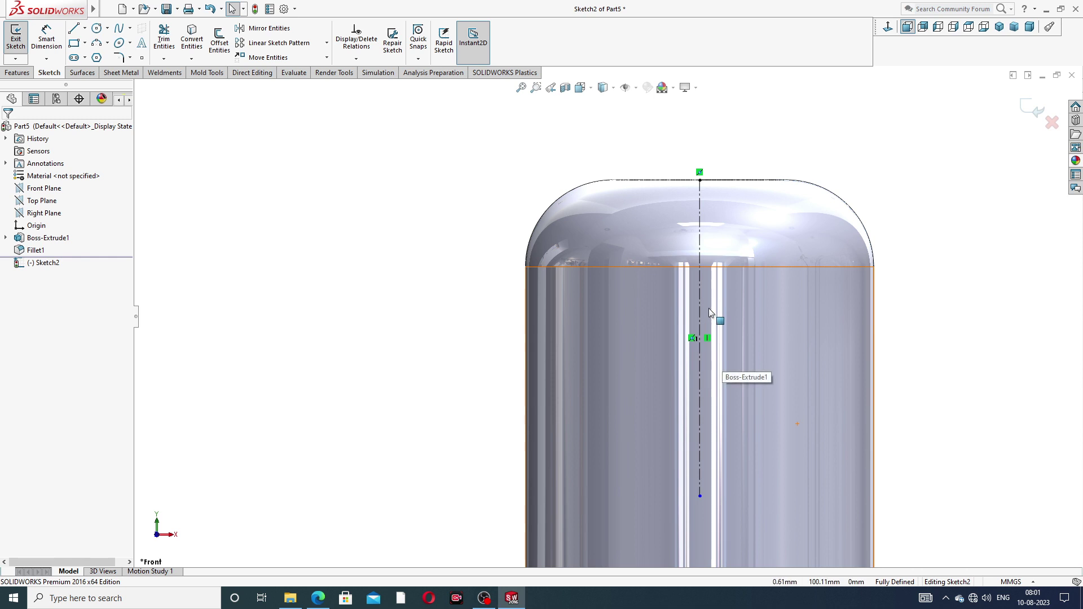
Draw a corner rectangle about 13 mm wide and 22.8 mm tall, starting on the rod's top edge right of the centerline.
{"action": "left_click", "coordinate": [85, 43]}
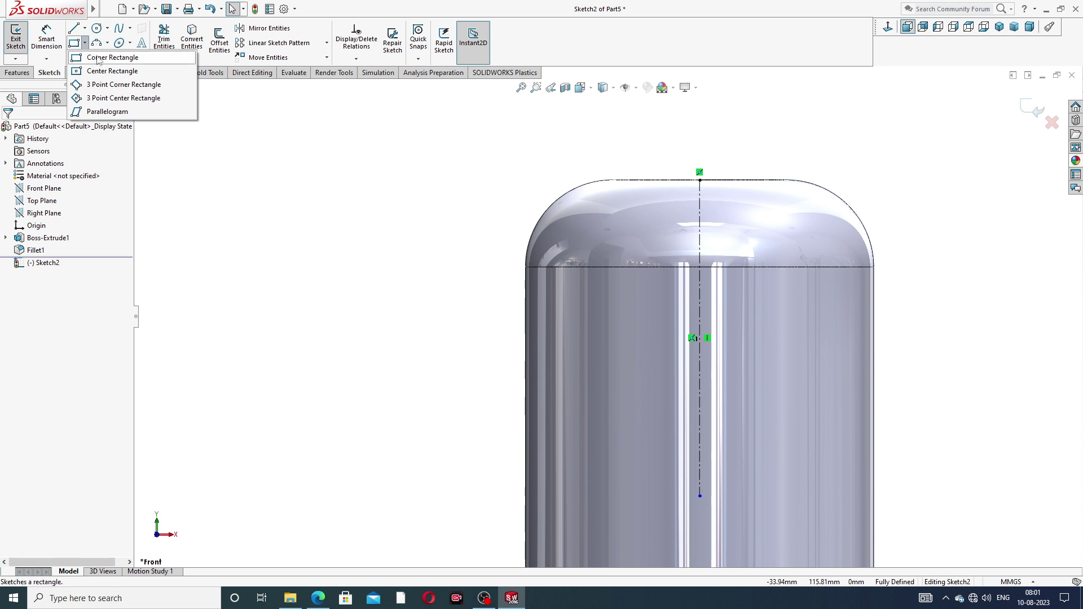
{"action": "left_click", "coordinate": [97, 58]}
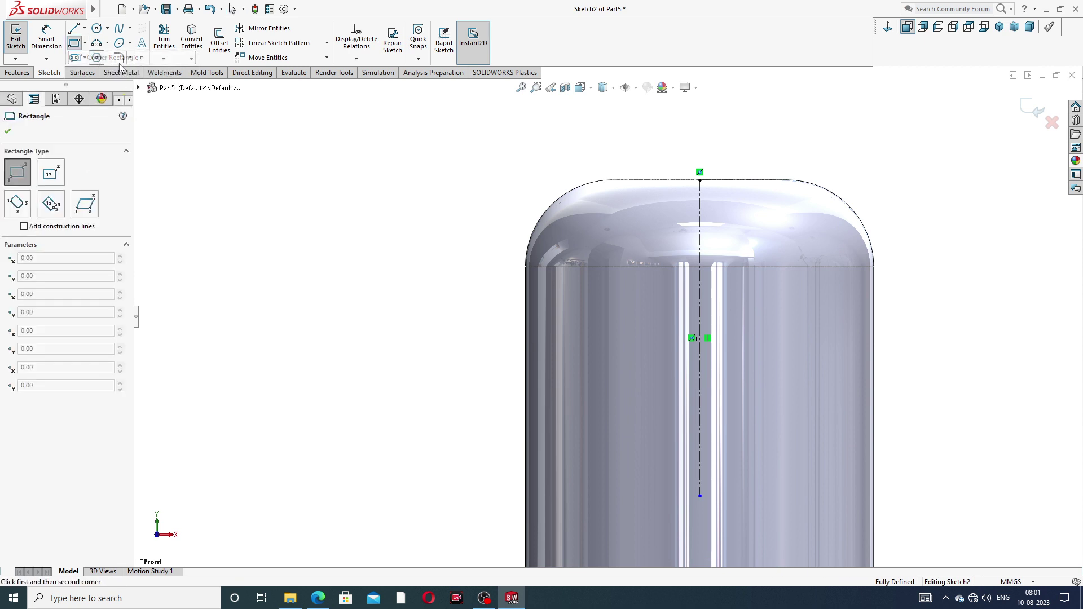
{"action": "left_click", "coordinate": [723, 180]}
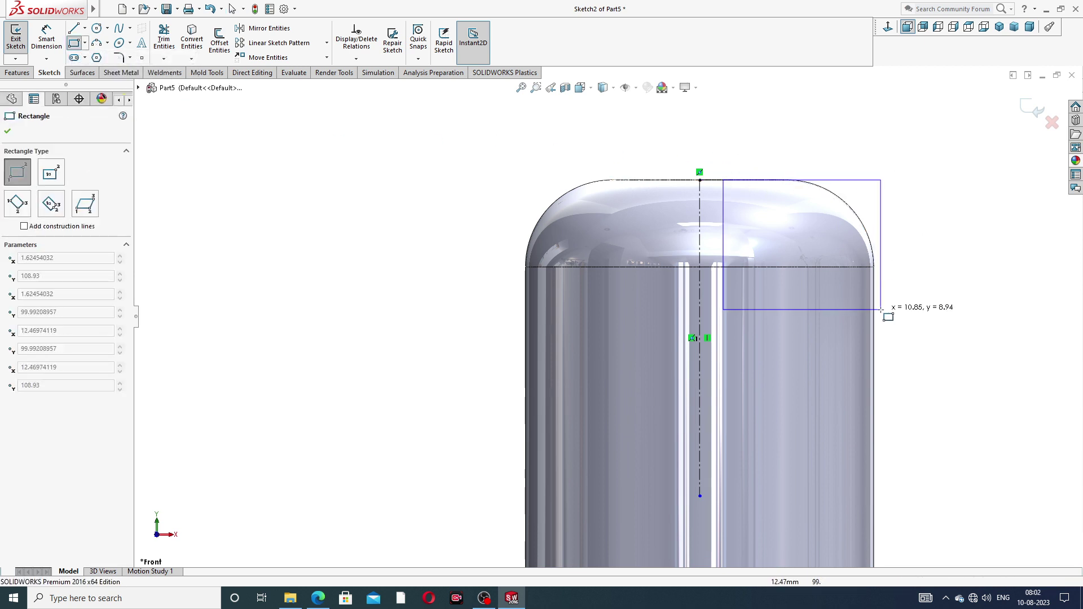
{"action": "left_click", "coordinate": [911, 510]}
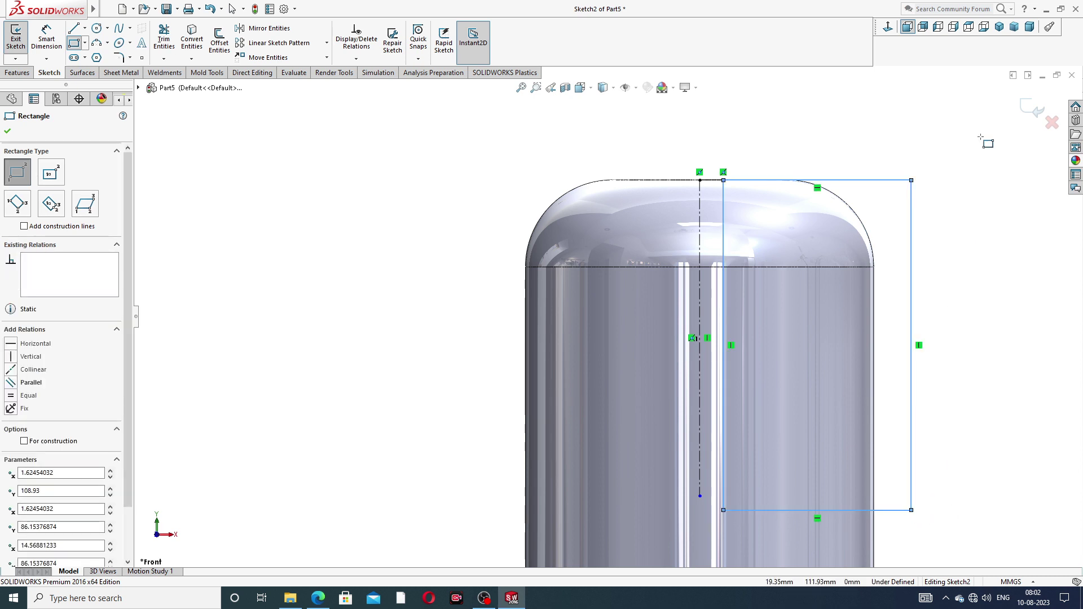
{"action": "right_click", "coordinate": [978, 157]}
{"action": "left_click", "coordinate": [996, 159]}
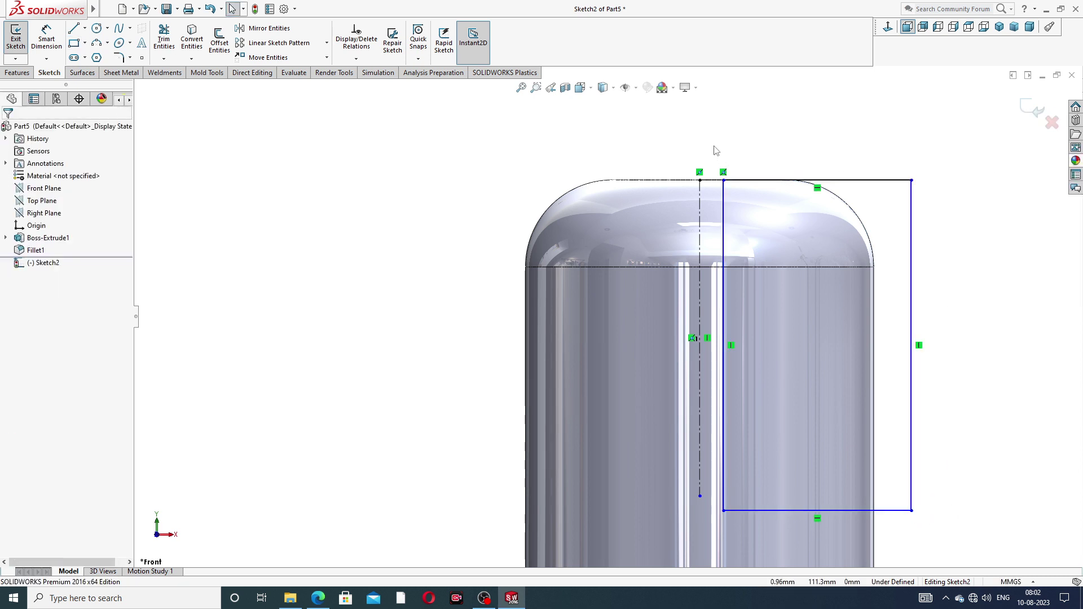
Mirror the four rectangle lines about the vertical centerline, keeping the original.
{"action": "mouse_move", "coordinate": [711, 139]}
{"action": "left_mouse_down"}
{"action": "mouse_move", "coordinate": [921, 145]}
{"action": "mouse_move", "coordinate": [948, 188]}
{"action": "mouse_move", "coordinate": [989, 413]}
{"action": "mouse_move", "coordinate": [967, 496]}
{"action": "mouse_move", "coordinate": [931, 540]}
{"action": "mouse_move", "coordinate": [860, 553]}
{"action": "mouse_move", "coordinate": [720, 516]}
{"action": "left_mouse_up"}
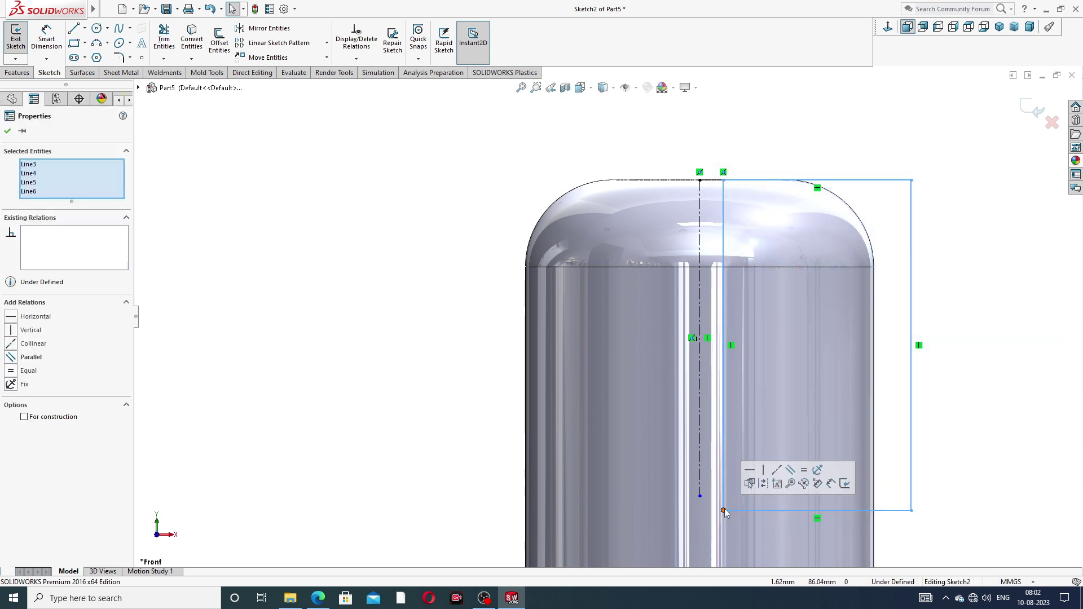
{"action": "left_click", "coordinate": [265, 28]}
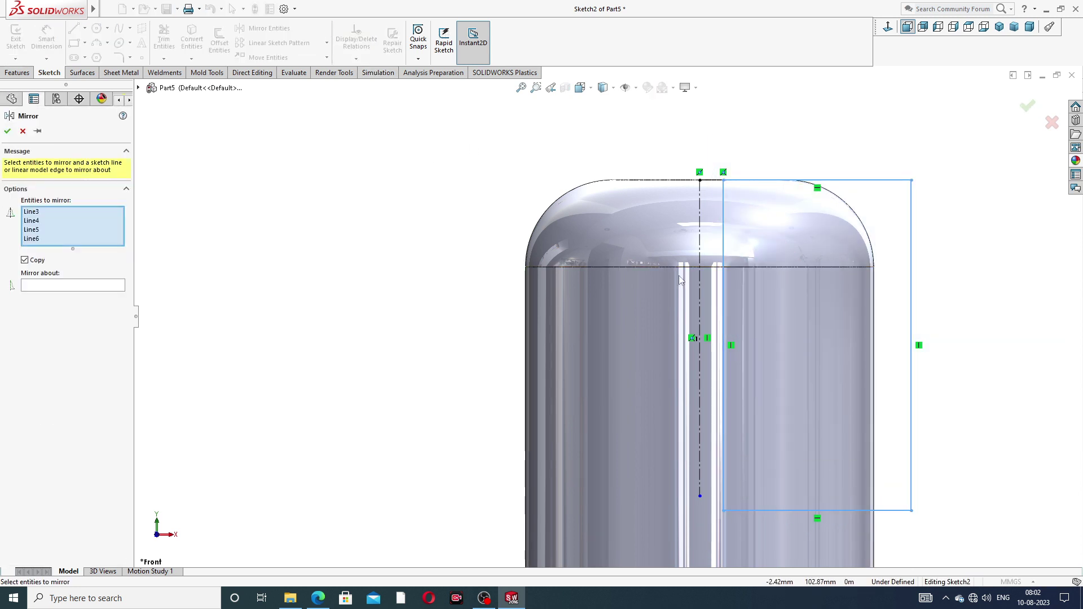
{"action": "left_click", "coordinate": [700, 251]}
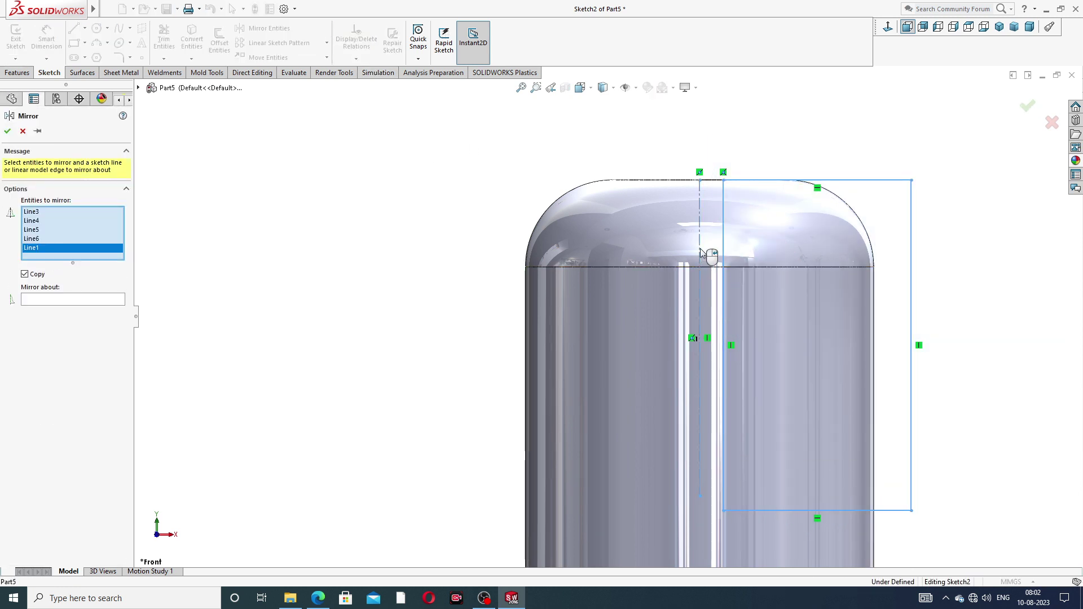
{"action": "left_click", "coordinate": [118, 301]}
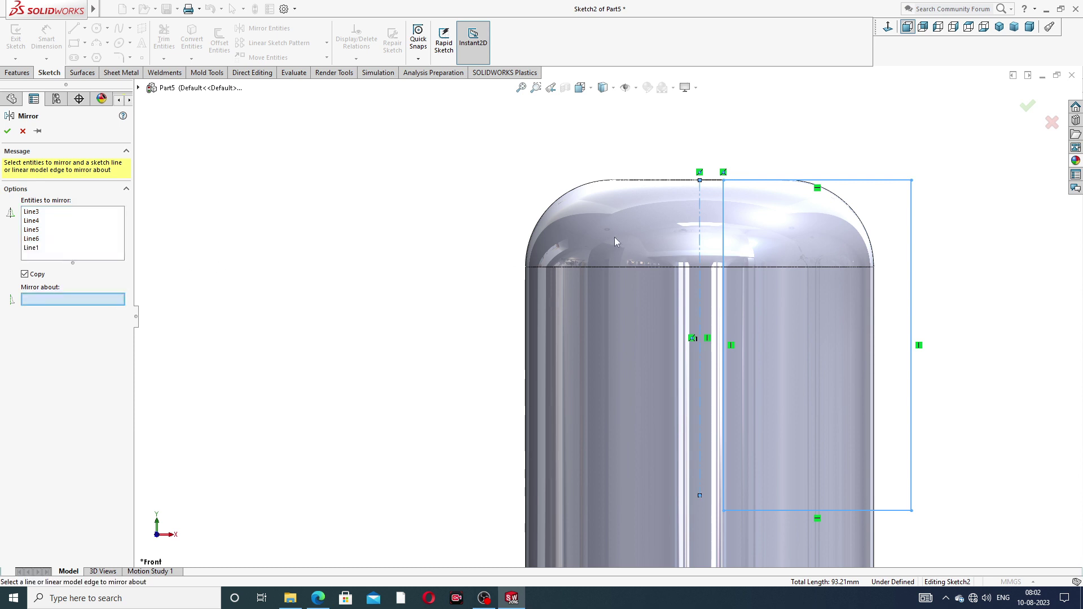
{"action": "left_click", "coordinate": [700, 220]}
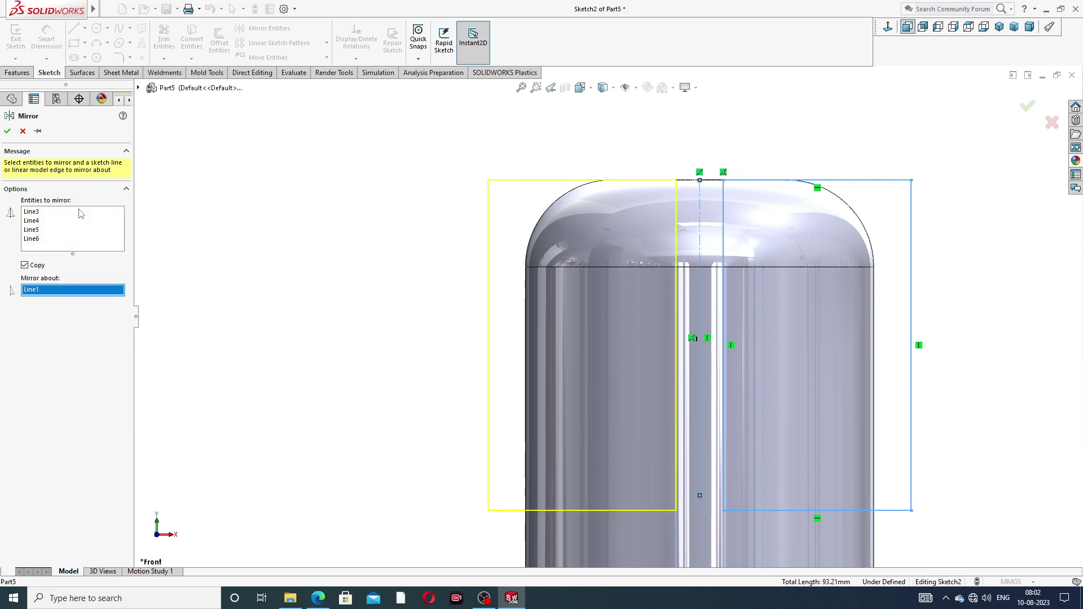
{"action": "left_click", "coordinate": [8, 131]}
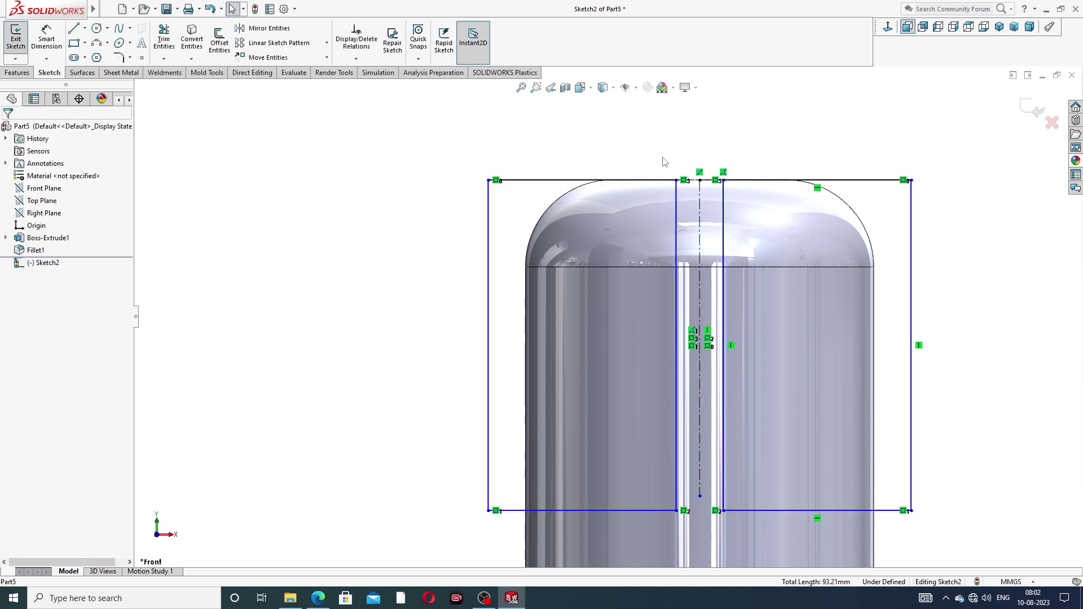
Dimension the right rectangle's outer vertical side as 20 mm.
{"action": "scroll", "coordinate": [663, 163], "scroll_direction": "up", "scroll_amount": 3}
{"action": "left_click", "coordinate": [46, 39]}
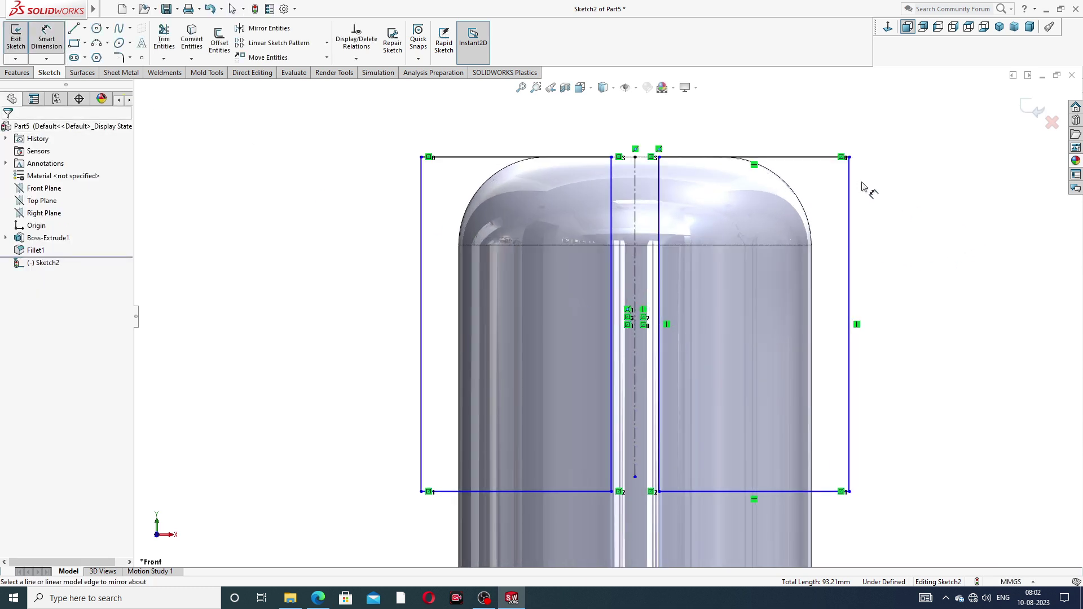
{"action": "left_click", "coordinate": [851, 201]}
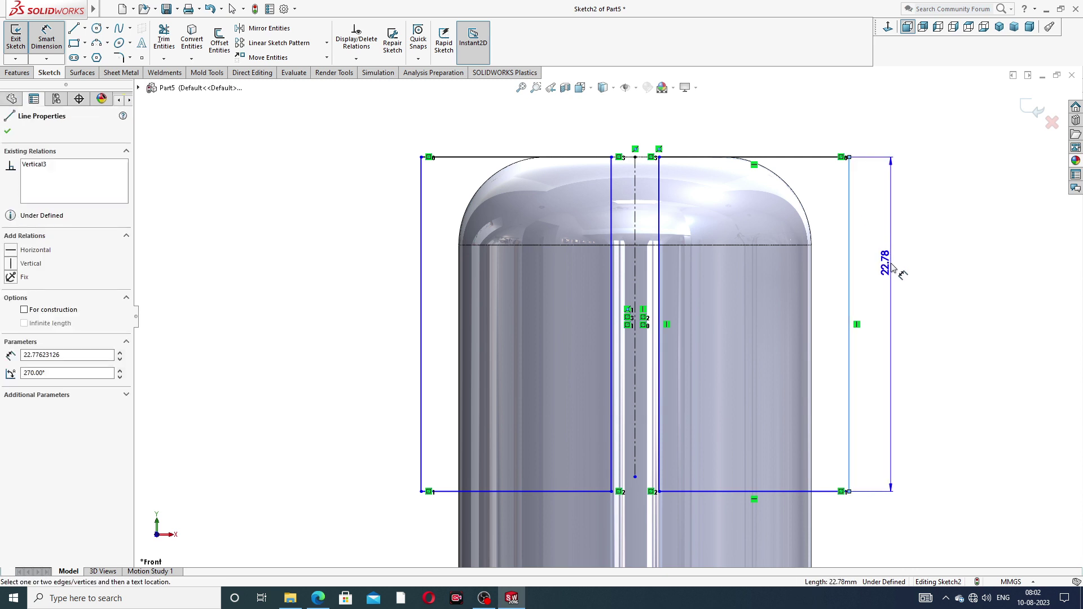
{"action": "left_click", "coordinate": [890, 254]}
{"action": "type", "text": "2"}
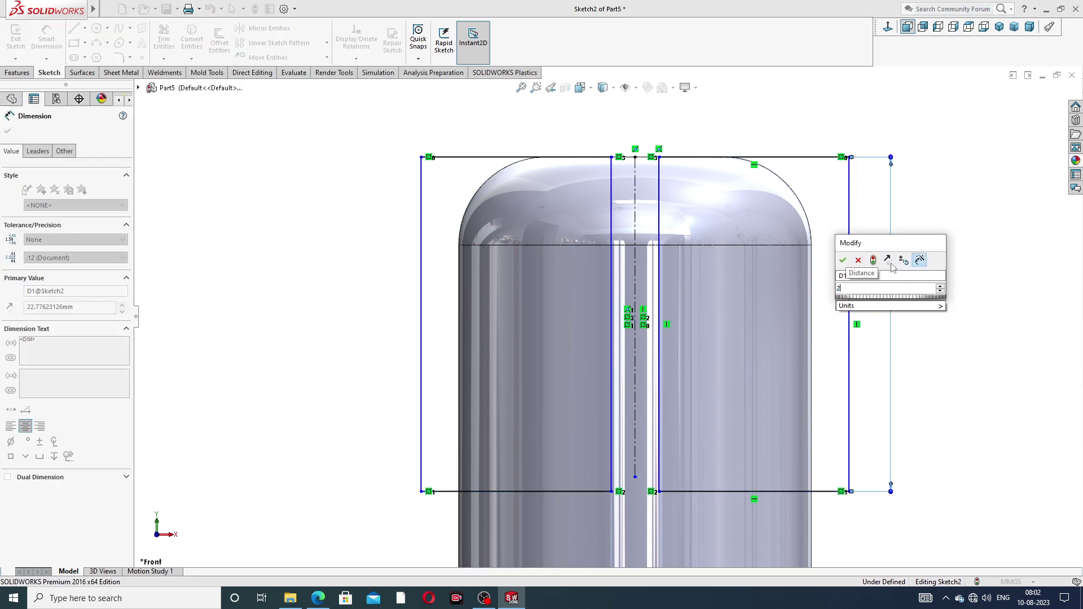
{"action": "key", "text": "Return"}
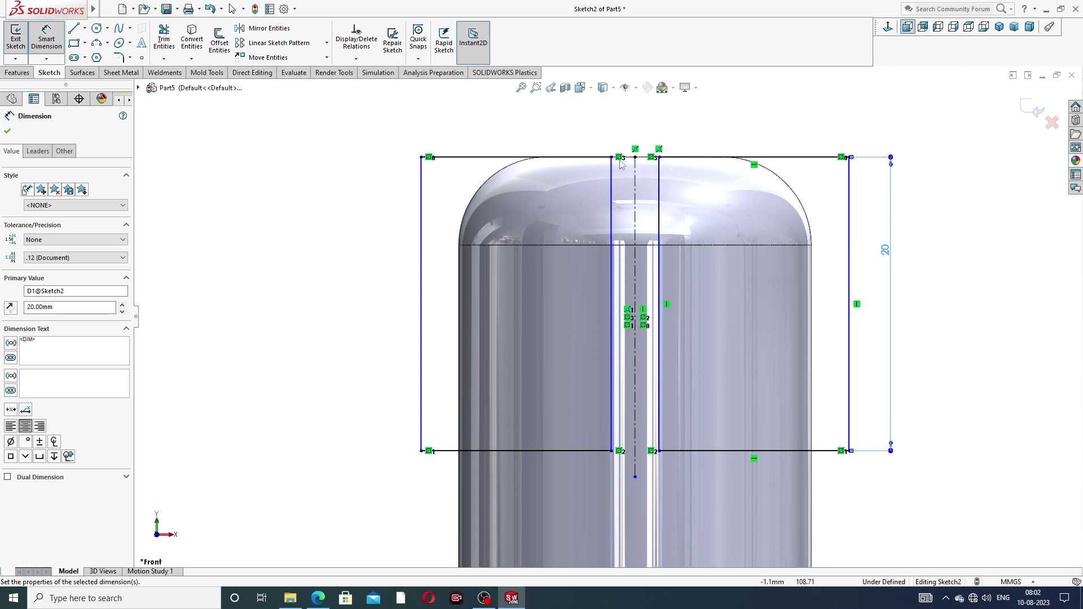
Dimension the gap between the two rectangles' inner upper corners as 15 mm.
{"action": "scroll", "coordinate": [666, 174], "scroll_direction": "down", "scroll_amount": 2}
{"action": "scroll", "coordinate": [666, 174], "scroll_direction": "down", "scroll_amount": 1}
{"action": "left_click", "coordinate": [644, 174]}
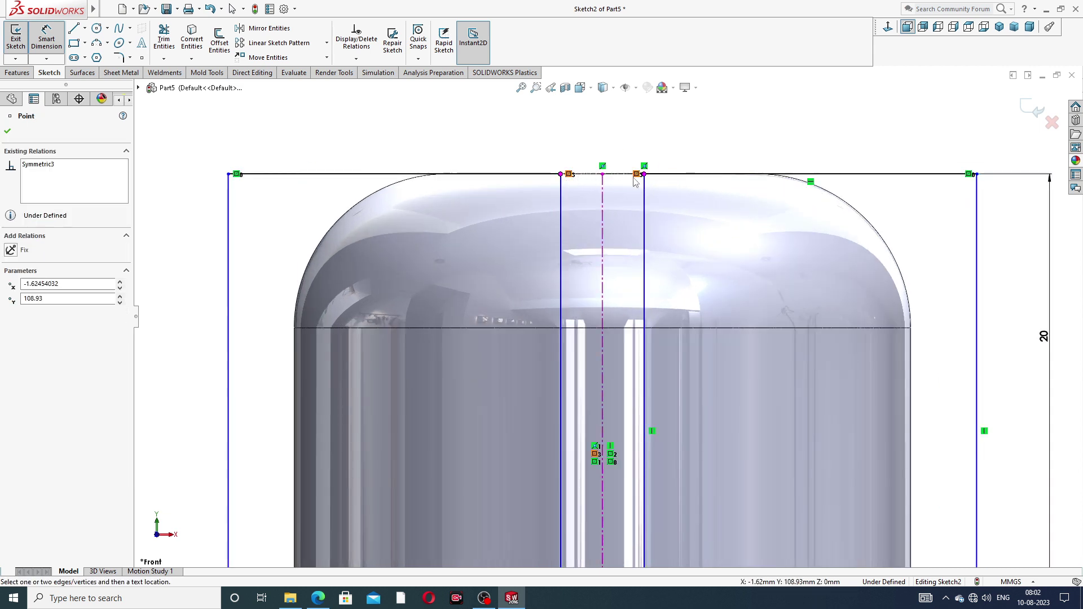
{"action": "left_click", "coordinate": [602, 175]}
{"action": "left_click", "coordinate": [604, 160]}
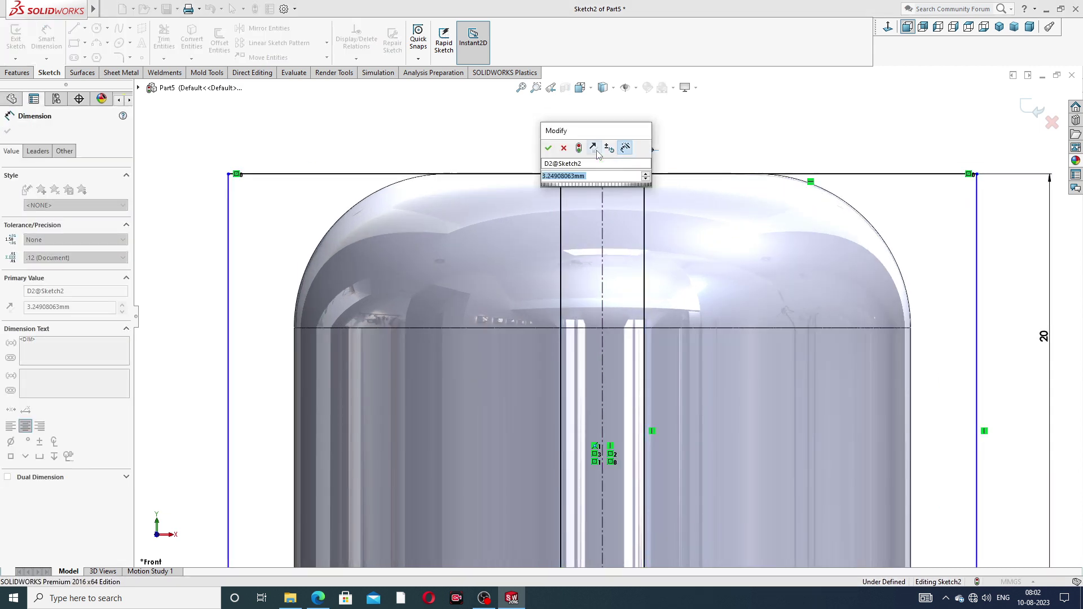
{"action": "type", "text": "15"}
{"action": "key", "text": "Return"}
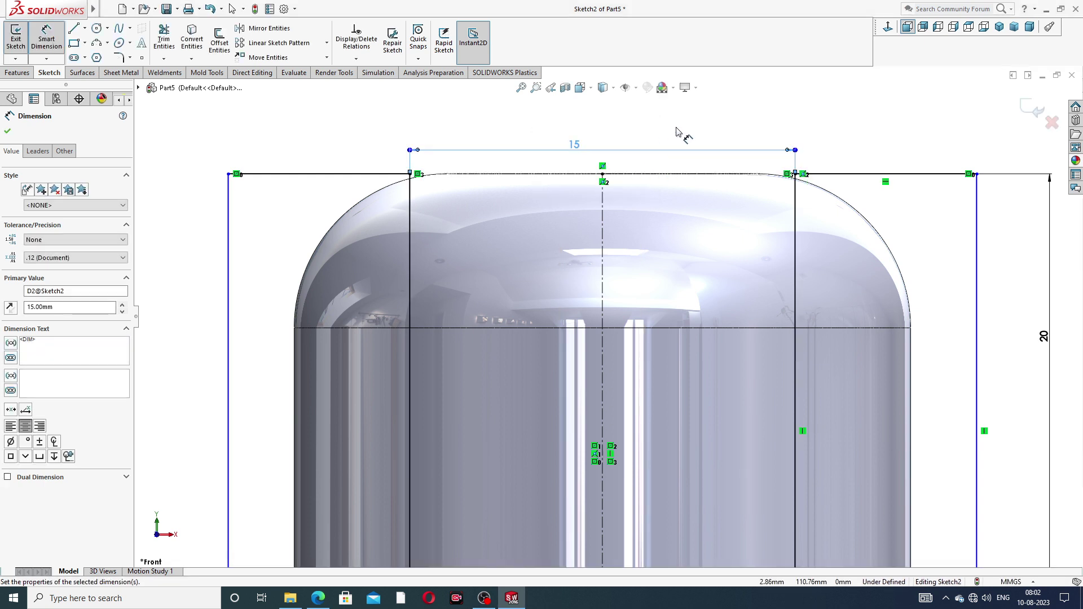
Widen both mirrored rectangles to about 11.3 mm by pulling the left rectangle's outer side away from the rod.
{"action": "scroll", "coordinate": [683, 133], "scroll_direction": "up", "scroll_amount": 2}
{"action": "scroll", "coordinate": [720, 308], "scroll_direction": "down", "scroll_amount": 2}
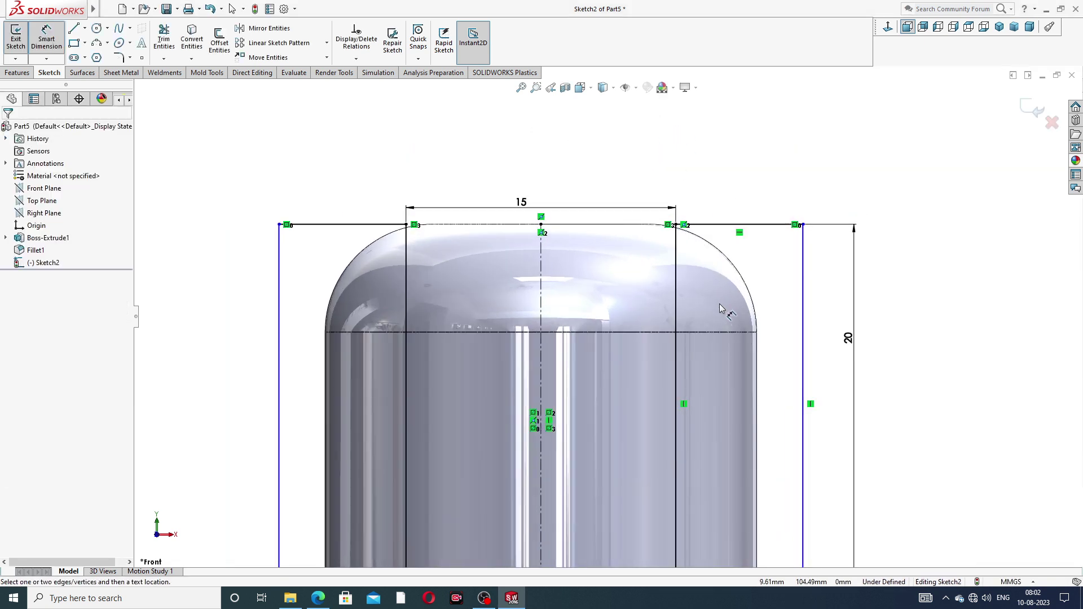
{"action": "scroll", "coordinate": [708, 197], "scroll_direction": "up", "scroll_amount": 2}
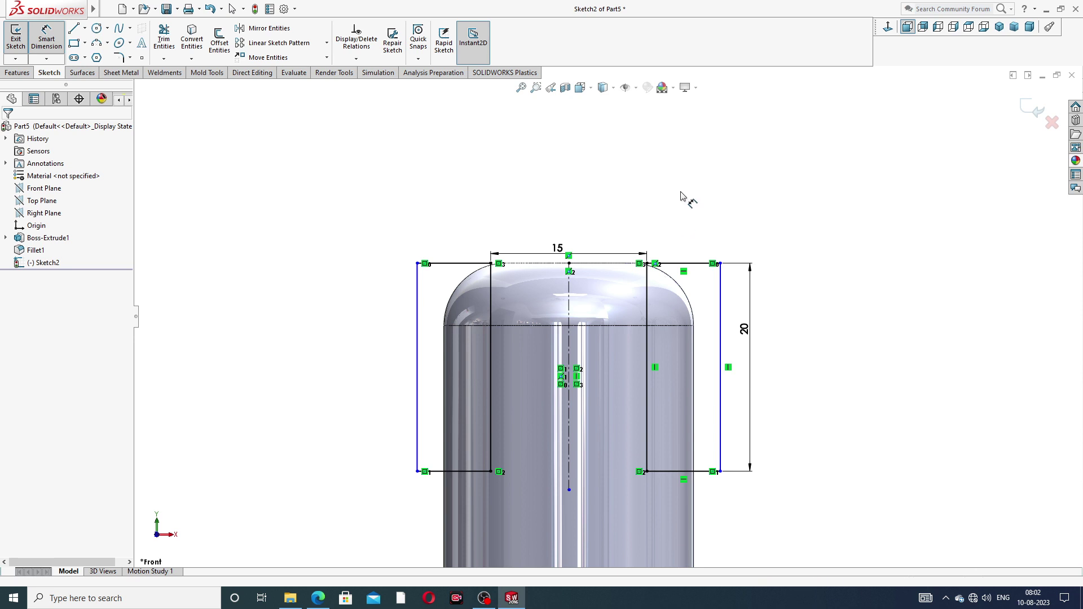
{"action": "right_click", "coordinate": [681, 180]}
{"action": "left_click", "coordinate": [712, 168]}
{"action": "left_click_drag", "start_coordinate": [419, 299], "coordinate": [376, 299]}
{"action": "left_click", "coordinate": [638, 185]}
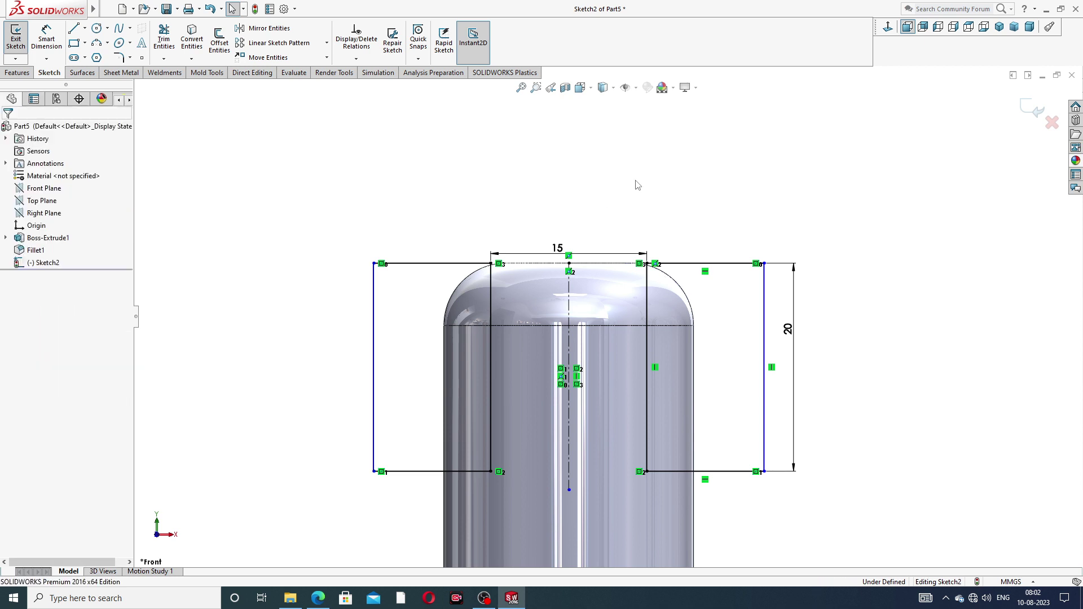
Raise the 15 mm dimension above the sketch and dimension the left rectangle's upper side, accepting its drawn width.
{"action": "left_click_drag", "start_coordinate": [559, 248], "coordinate": [562, 231]}
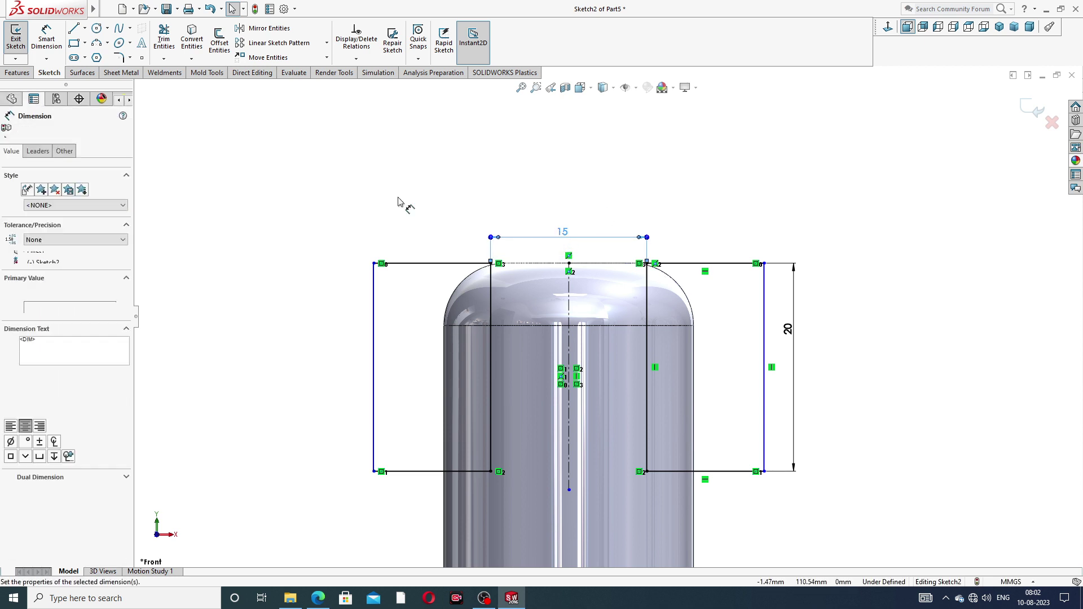
{"action": "left_click", "coordinate": [46, 38]}
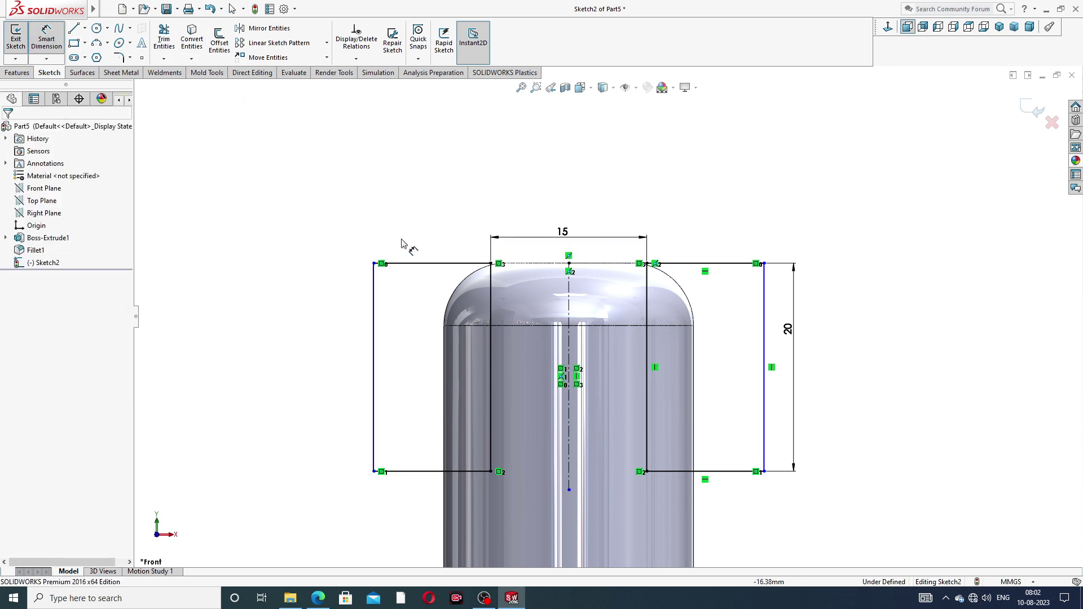
{"action": "left_click", "coordinate": [430, 263]}
{"action": "left_click", "coordinate": [428, 253]}
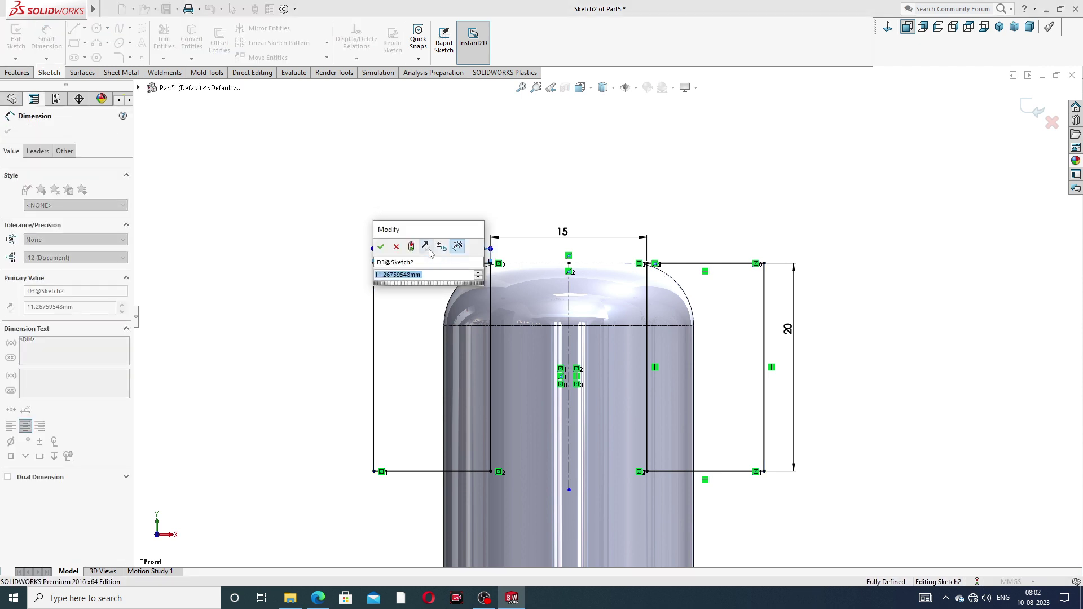
{"action": "left_click", "coordinate": [382, 248]}
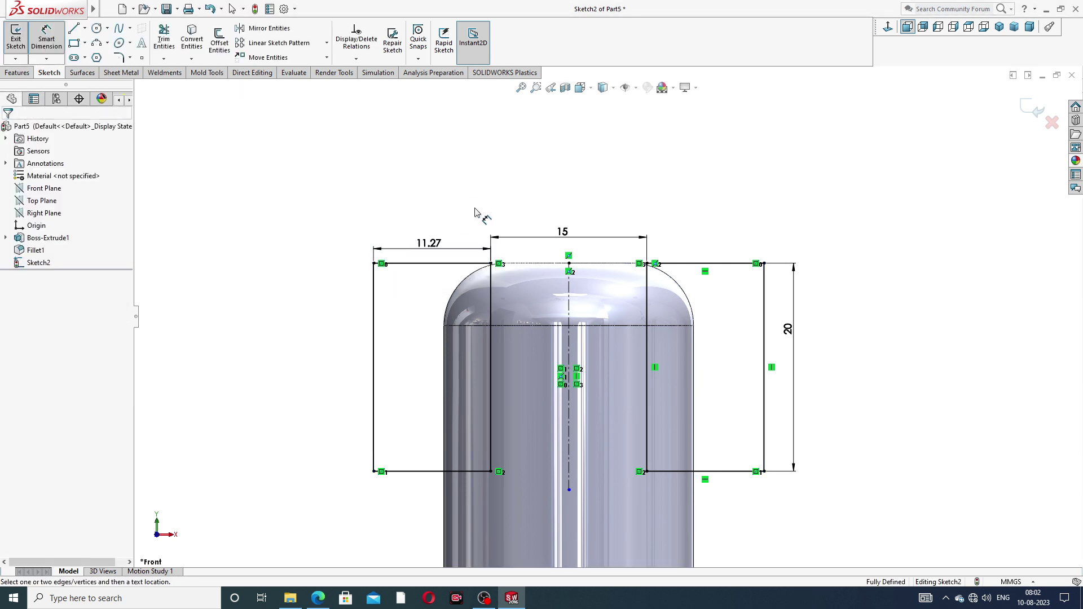
Tidy the sketch by raising the left rectangle's width dimension and lowering the 20 mm dimension's text.
{"action": "left_click_drag", "start_coordinate": [429, 243], "coordinate": [431, 233]}
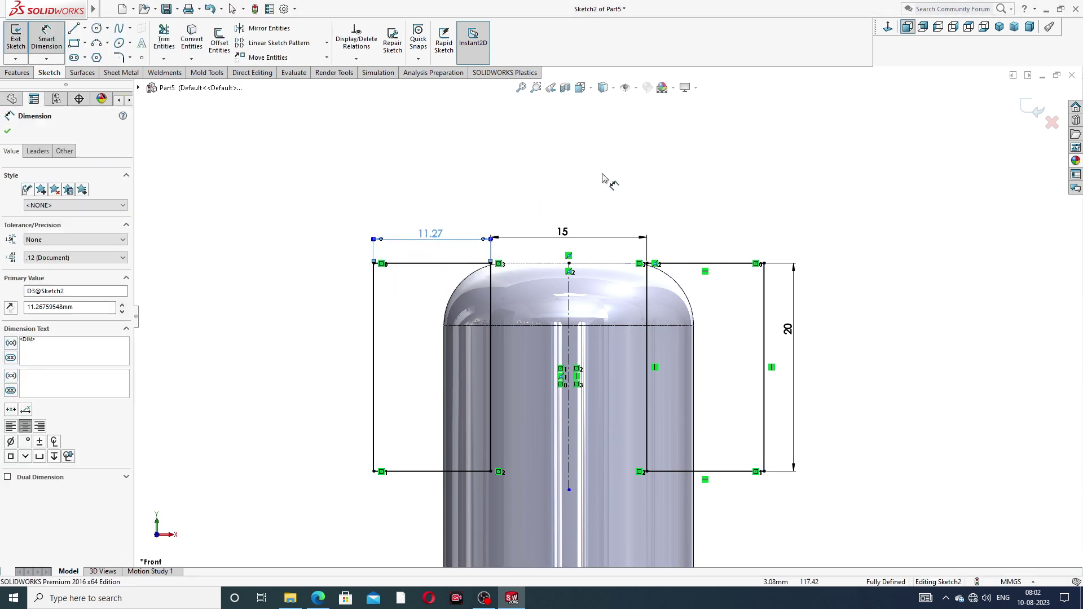
{"action": "right_click", "coordinate": [630, 187]}
{"action": "left_click", "coordinate": [633, 168]}
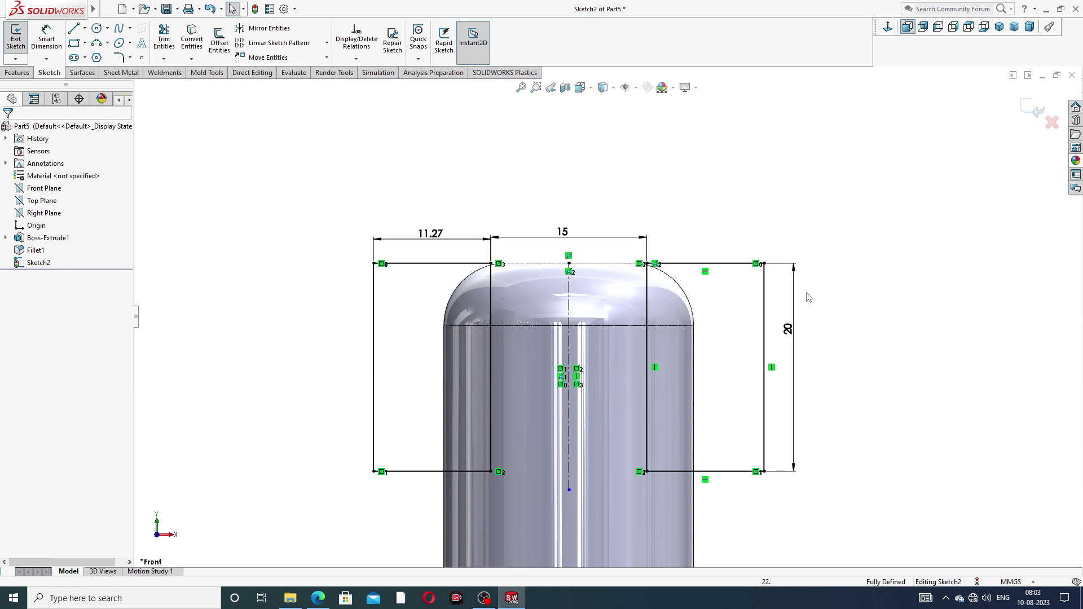
{"action": "left_click_drag", "start_coordinate": [789, 332], "coordinate": [794, 372]}
{"action": "left_click", "coordinate": [583, 205]}
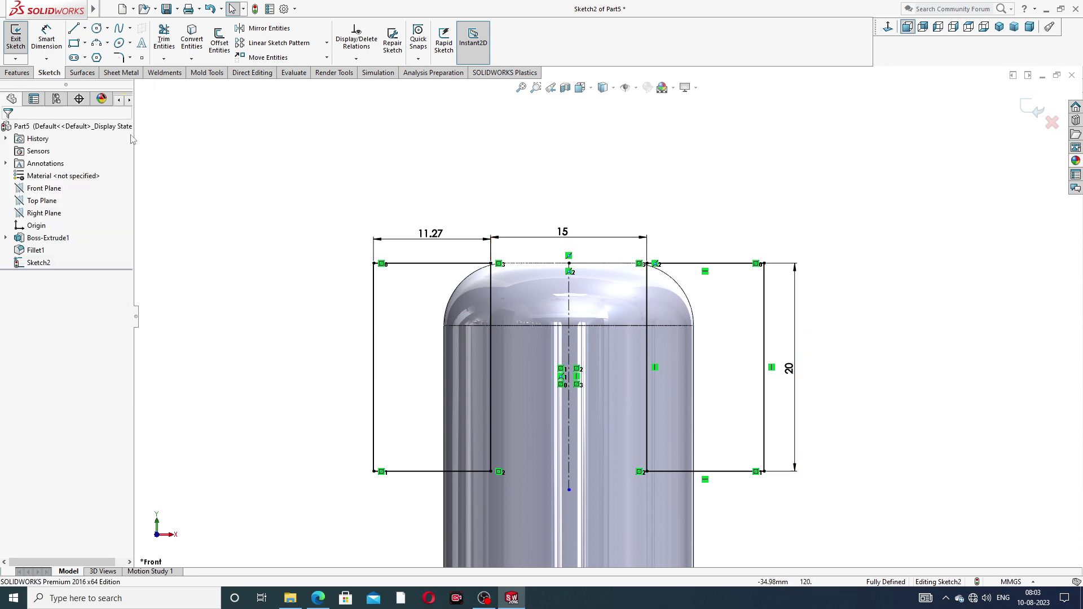
Cut both rectangles out of the rod's upper end with an Extruded Cut set to Through All - Both.
{"action": "left_click", "coordinate": [17, 72]}
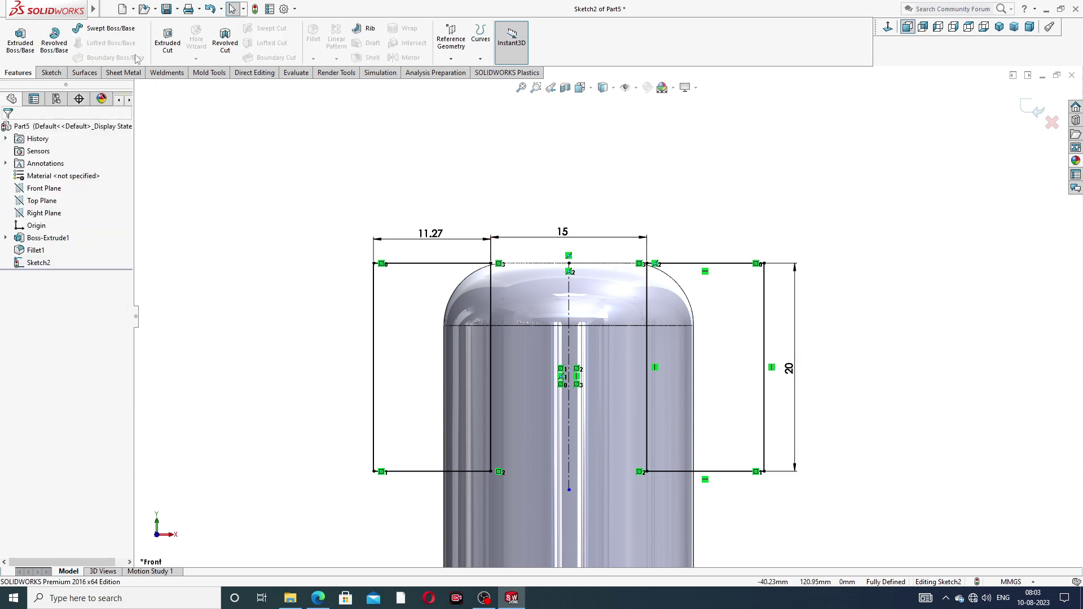
{"action": "left_click", "coordinate": [167, 42]}
{"action": "left_click", "coordinate": [76, 204]}
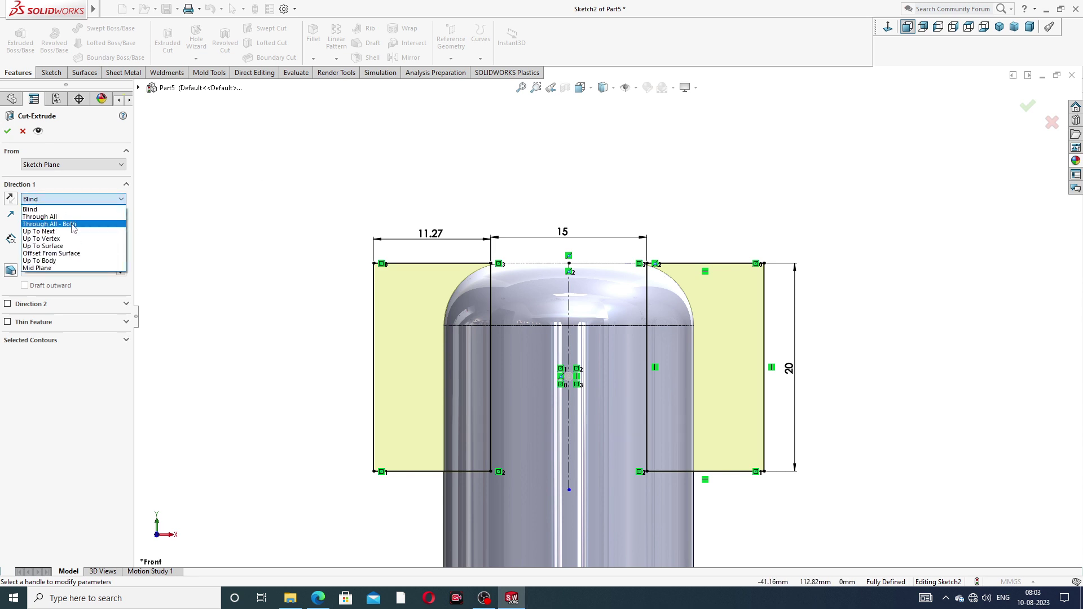
{"action": "left_click", "coordinate": [71, 225]}
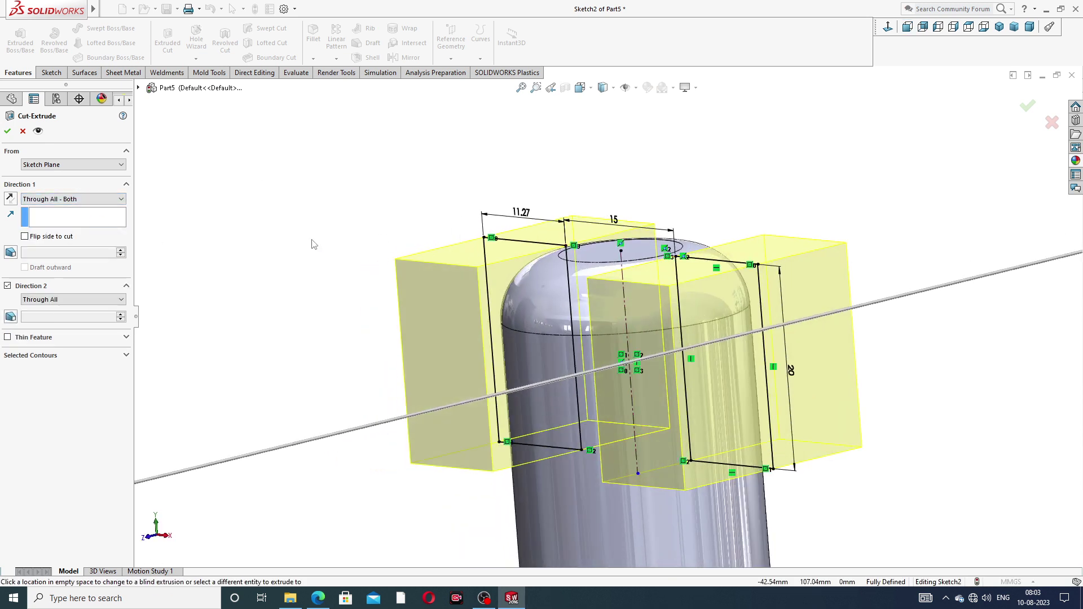
{"action": "left_click", "coordinate": [8, 131]}
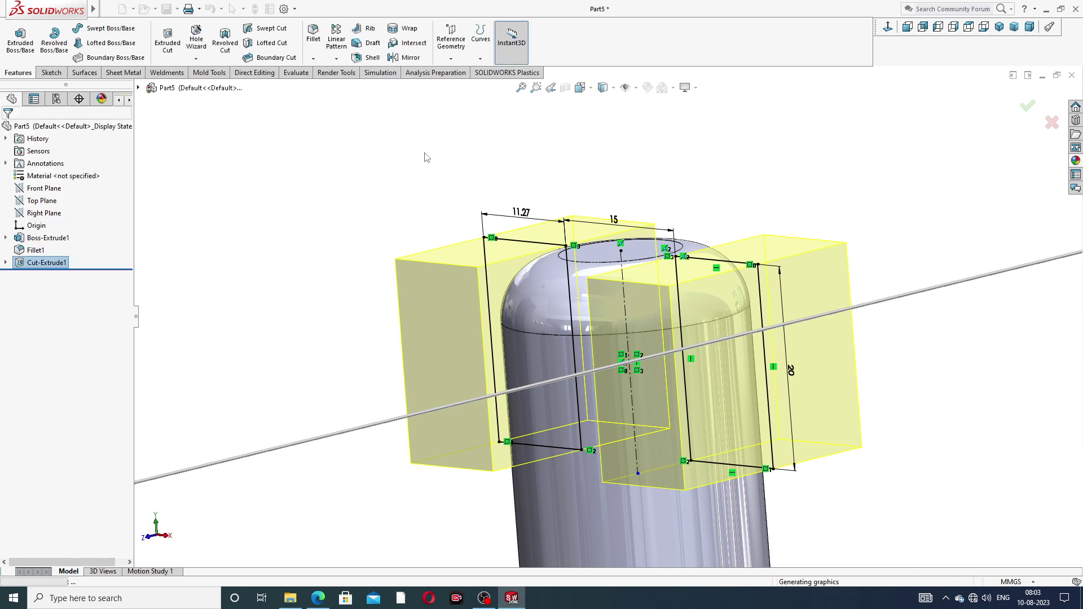
Start a sketch on the flat side face cut into the rod's upper end and view it face-on.
{"action": "scroll", "coordinate": [528, 278], "scroll_direction": "up", "scroll_amount": 4}
{"action": "middle_click_drag", "start_coordinate": [776, 316], "coordinate": [665, 372]}
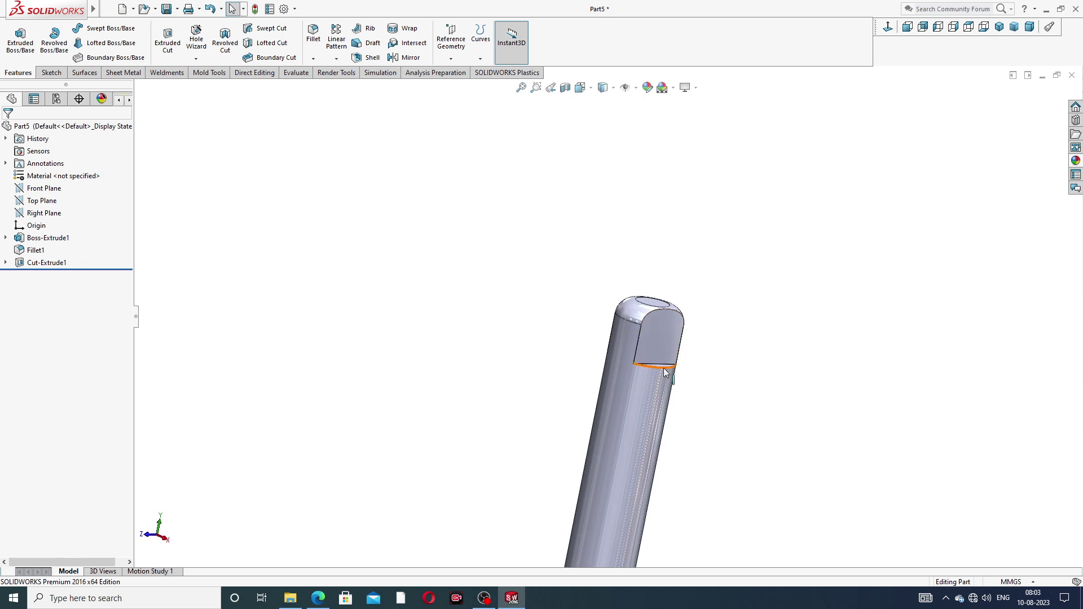
{"action": "left_click", "coordinate": [662, 334]}
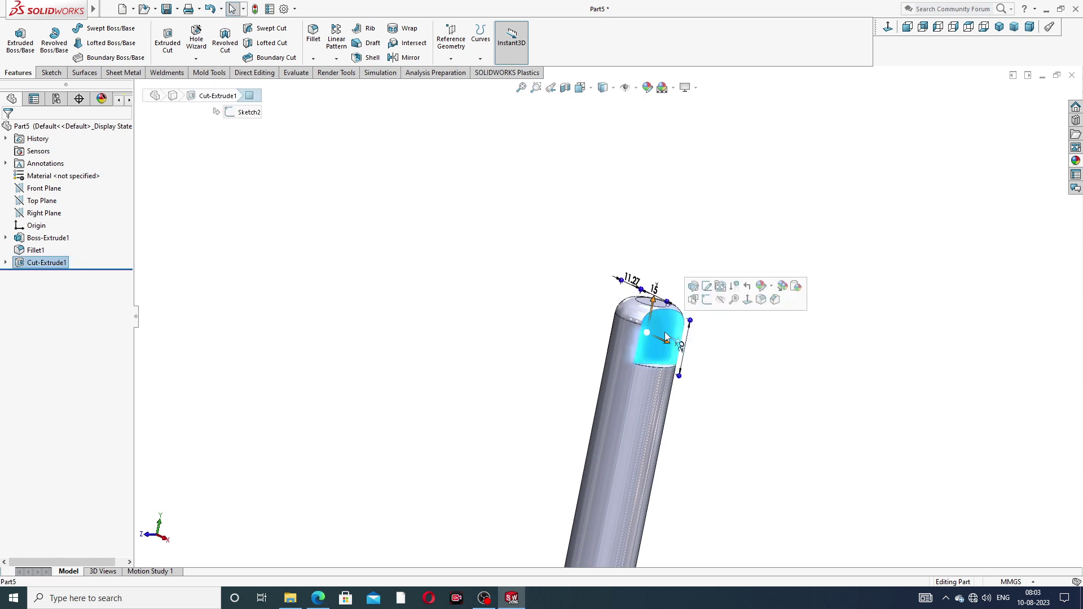
{"action": "left_click", "coordinate": [705, 307]}
{"action": "left_click", "coordinate": [888, 27]}
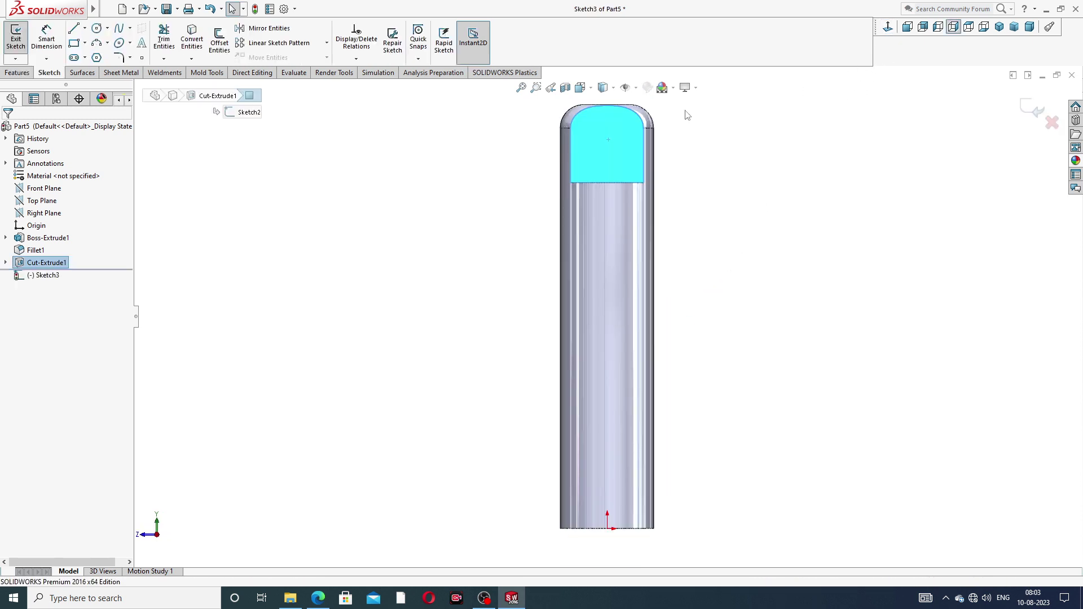
{"action": "key", "text": "f"}
{"action": "scroll", "coordinate": [612, 198], "scroll_direction": "down", "scroll_amount": 5}
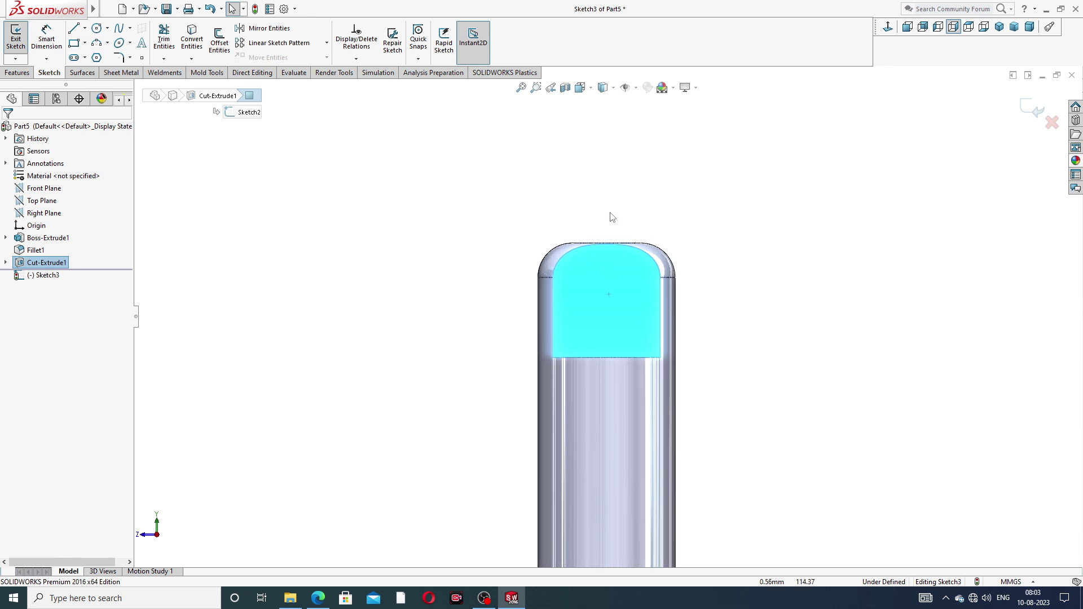
Draw a vertical centerline from the midpoint of the rod's top edge down into the flat face, ending above its lower edge.
{"action": "left_click", "coordinate": [85, 28]}
{"action": "left_click", "coordinate": [96, 55]}
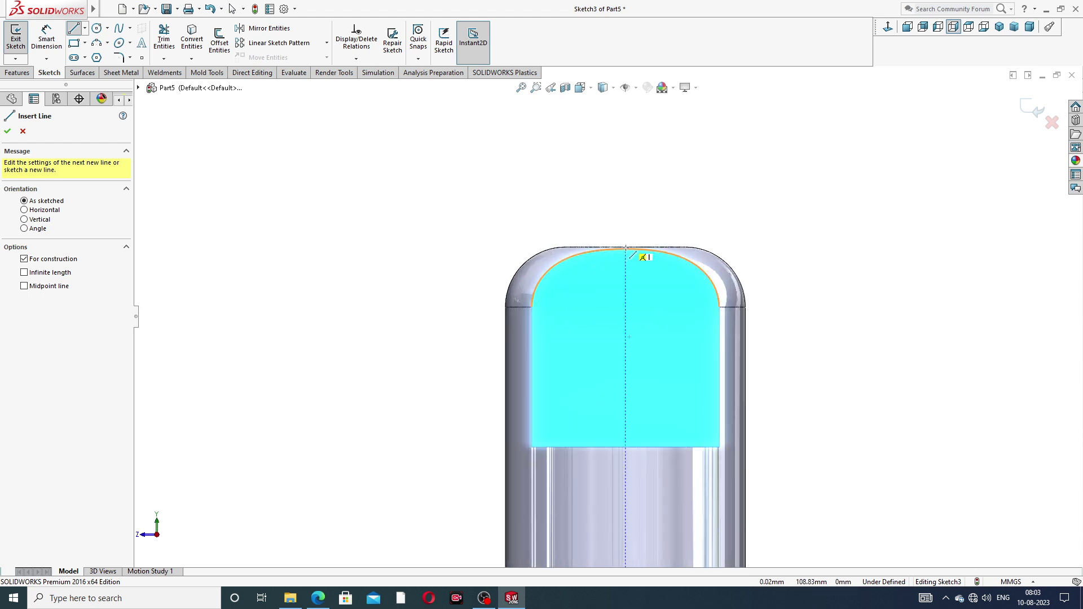
{"action": "scroll", "coordinate": [633, 255], "scroll_direction": "down", "scroll_amount": 5}
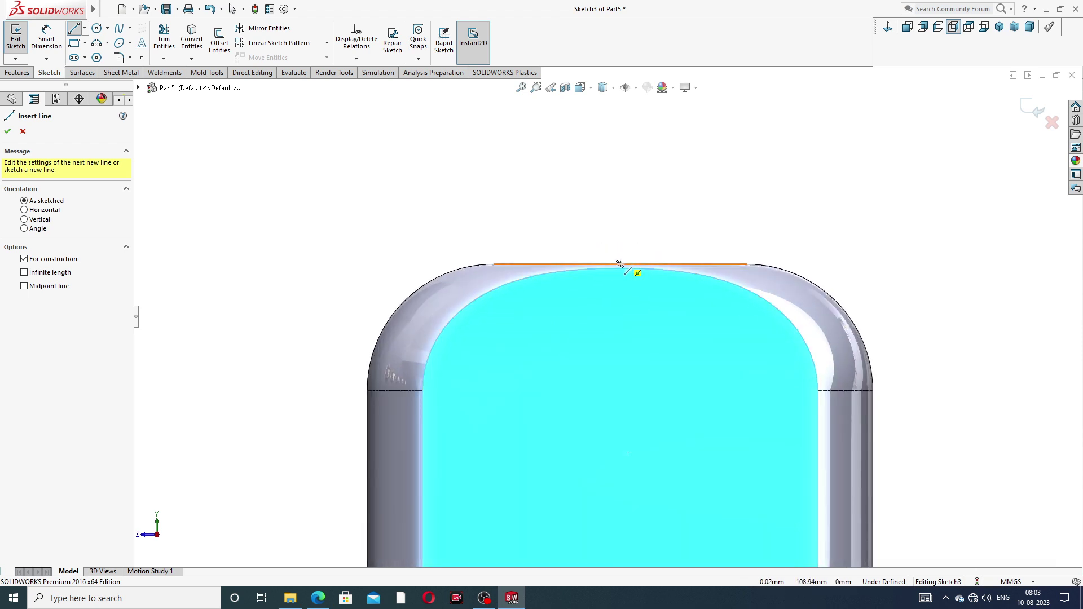
{"action": "left_click", "coordinate": [620, 265]}
{"action": "scroll", "coordinate": [612, 451], "scroll_direction": "up", "scroll_amount": 3}
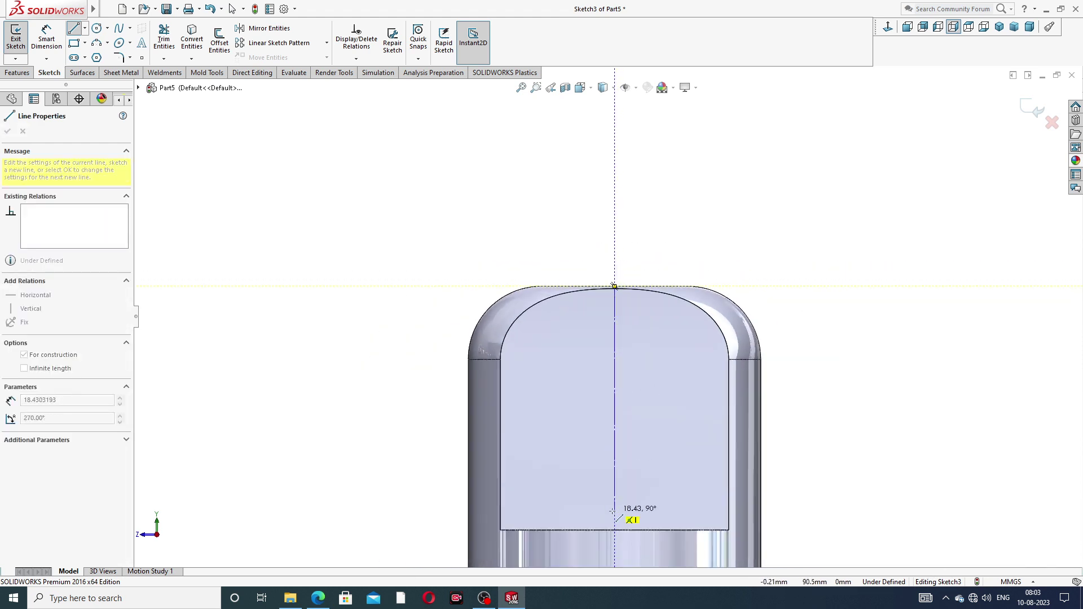
{"action": "left_click", "coordinate": [614, 433]}
{"action": "right_click", "coordinate": [652, 278]}
{"action": "left_click", "coordinate": [684, 324]}
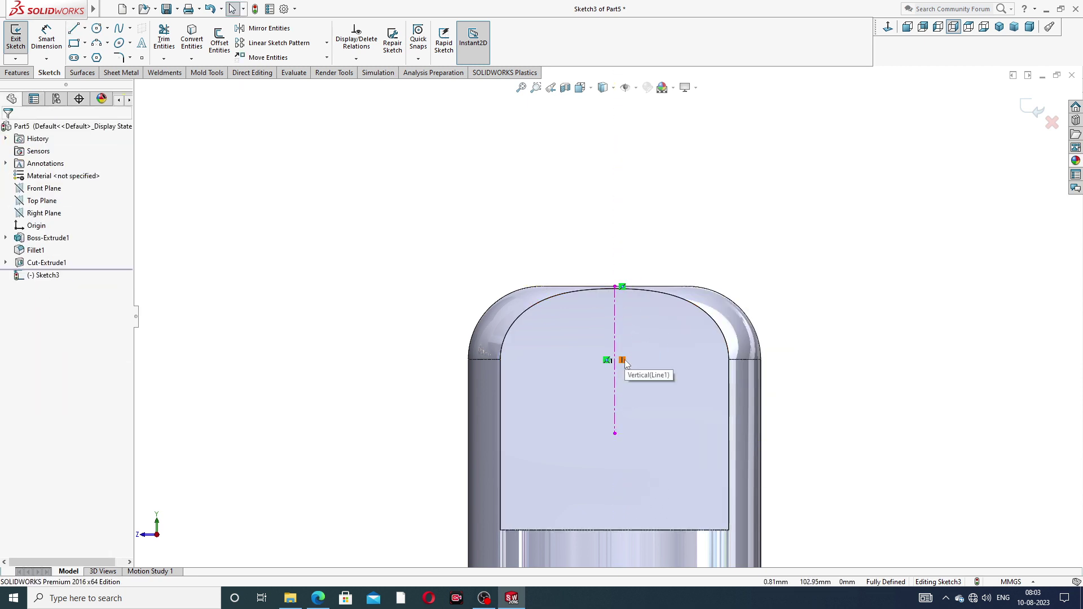
Sketch a circle about 6.3 mm in diameter centred on the vertical centerline.
{"action": "left_click", "coordinate": [97, 29]}
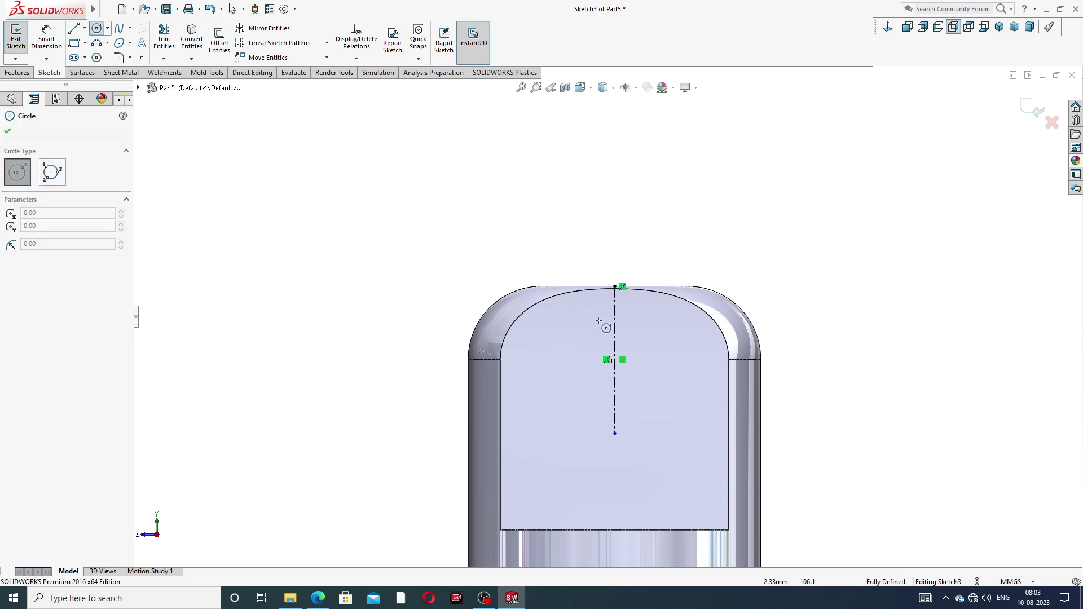
{"action": "left_click", "coordinate": [614, 368]}
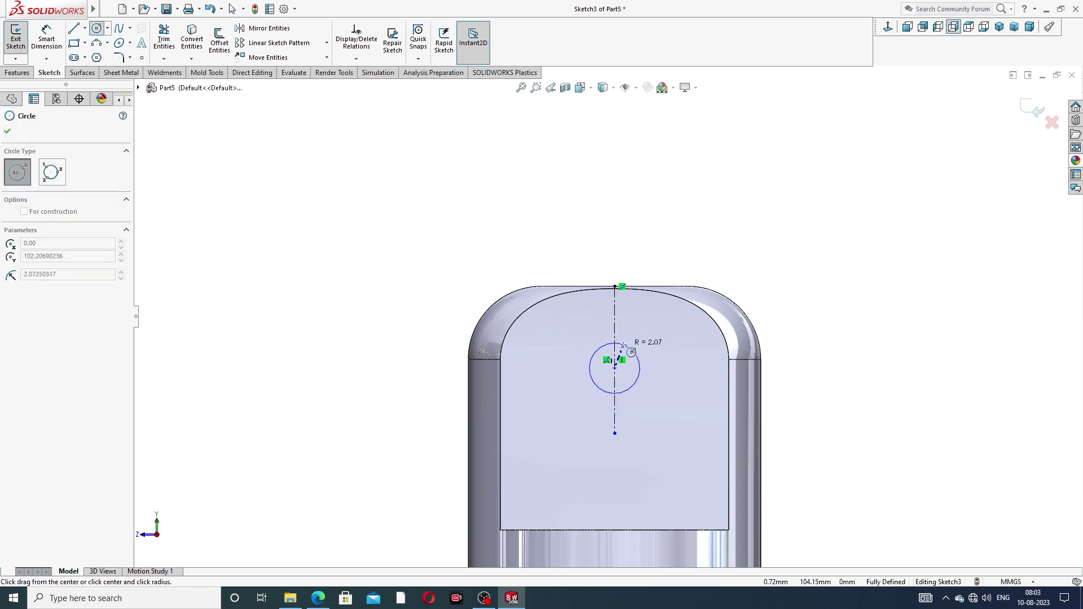
{"action": "left_click", "coordinate": [641, 341]}
{"action": "right_click", "coordinate": [698, 277]}
{"action": "left_click", "coordinate": [727, 284]}
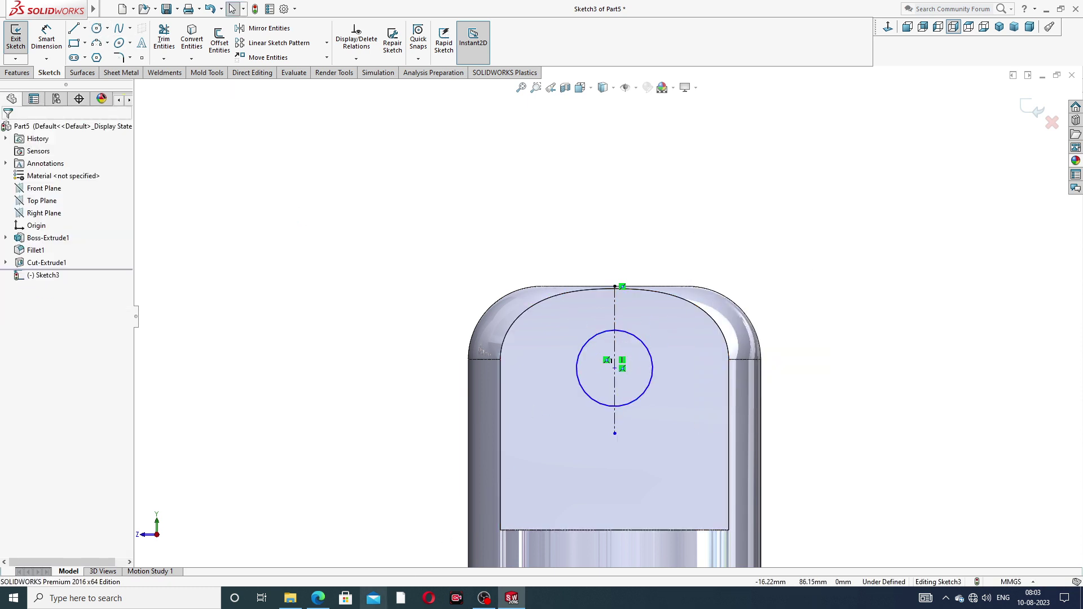
Check the hole size in the top rod PDF drawing and dimension the circle's diameter as 8 mm.
{"action": "left_click", "coordinate": [318, 598]}
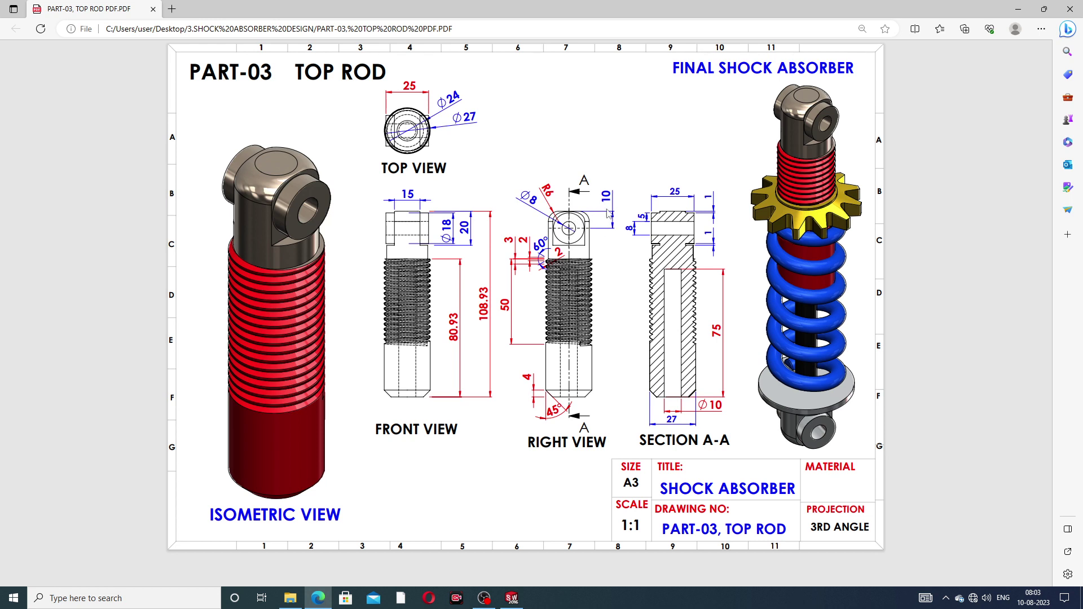
{"action": "left_click", "coordinate": [323, 598]}
{"action": "left_click", "coordinate": [46, 39]}
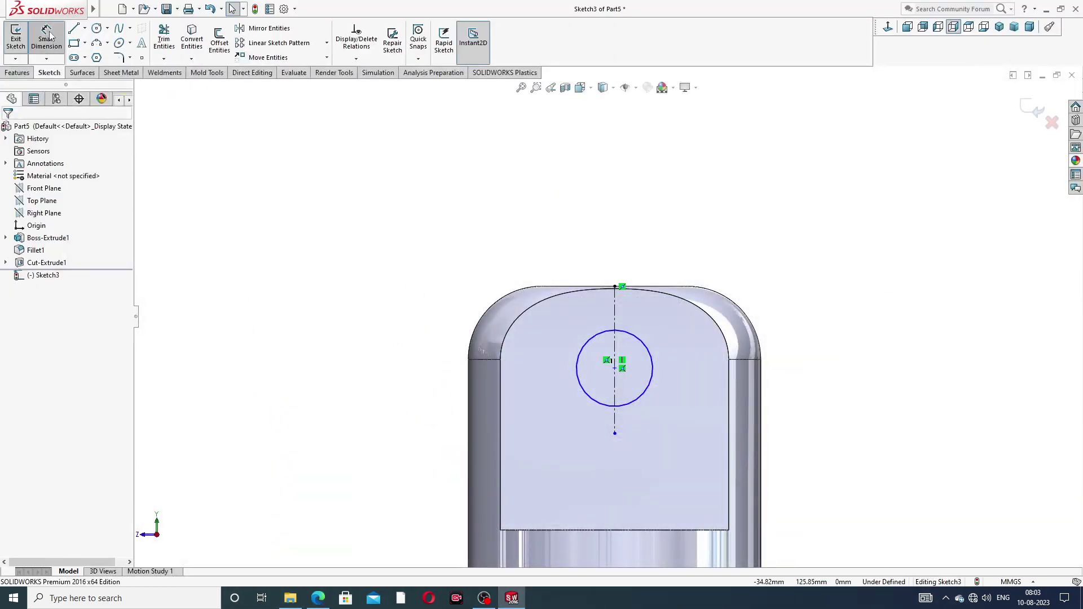
{"action": "left_click", "coordinate": [636, 340]}
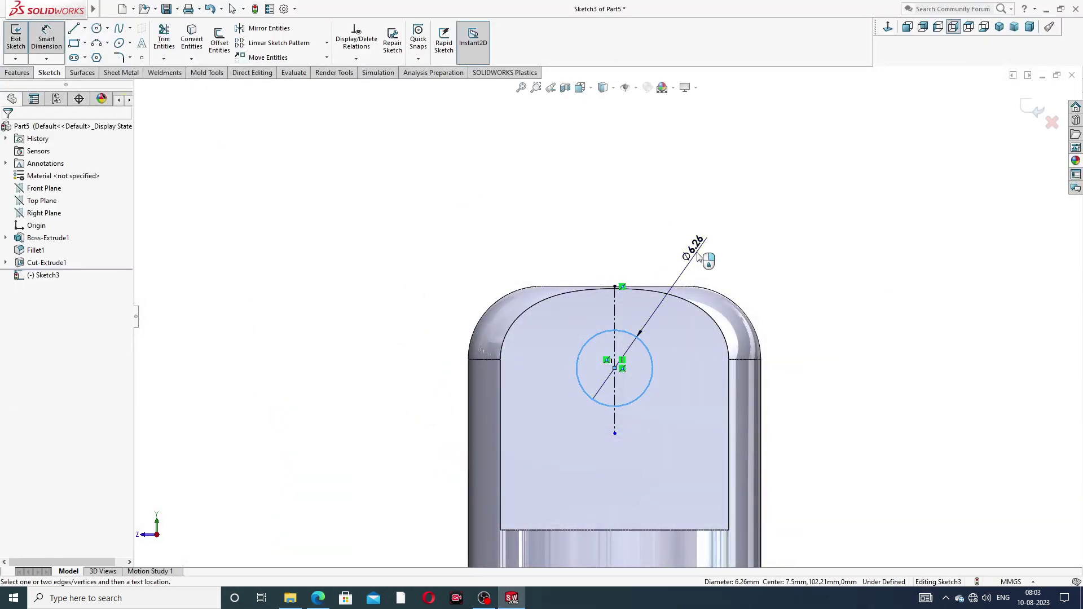
{"action": "left_click", "coordinate": [697, 257]}
{"action": "type", "text": "1"}
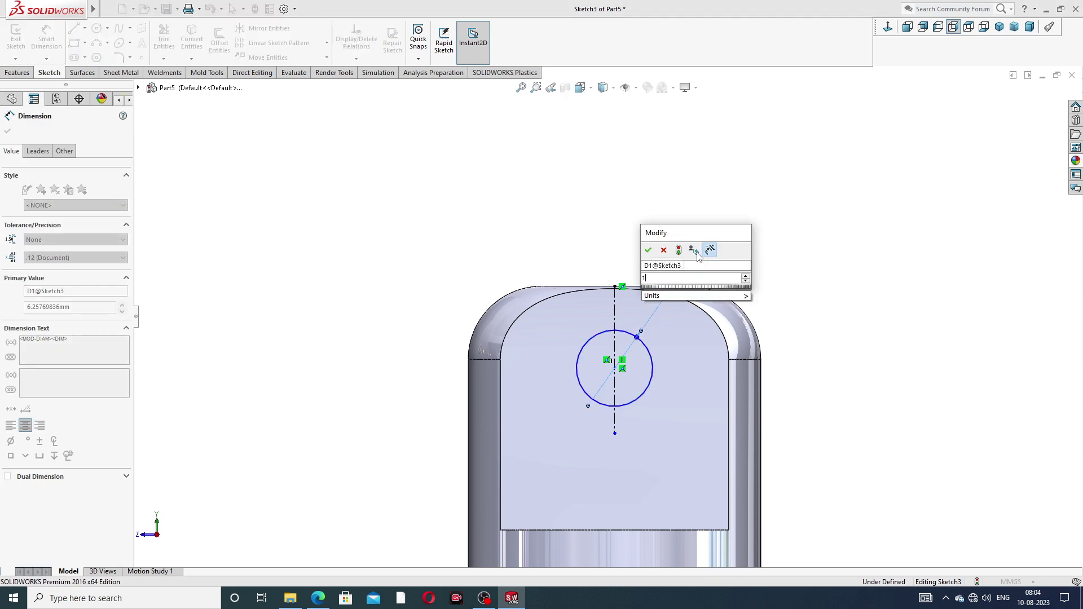
{"action": "key", "text": "BackSpace"}
{"action": "type", "text": "8"}
{"action": "key", "text": "Return"}
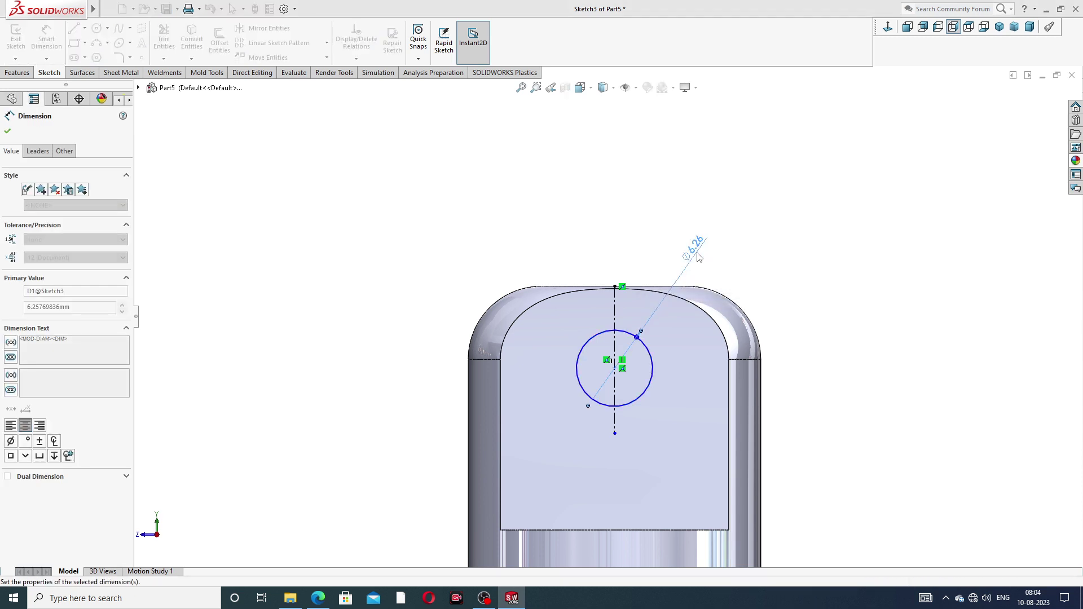
{"action": "left_click", "coordinate": [721, 220]}
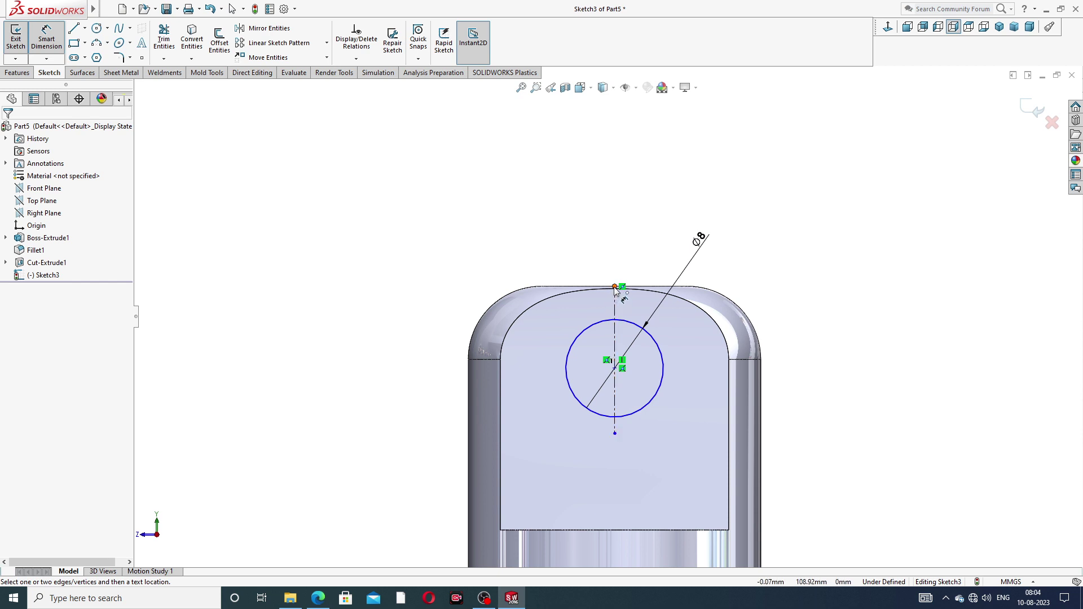
Dimension the circle's centre 10 mm below the rod's top edge.
{"action": "left_click", "coordinate": [634, 288]}
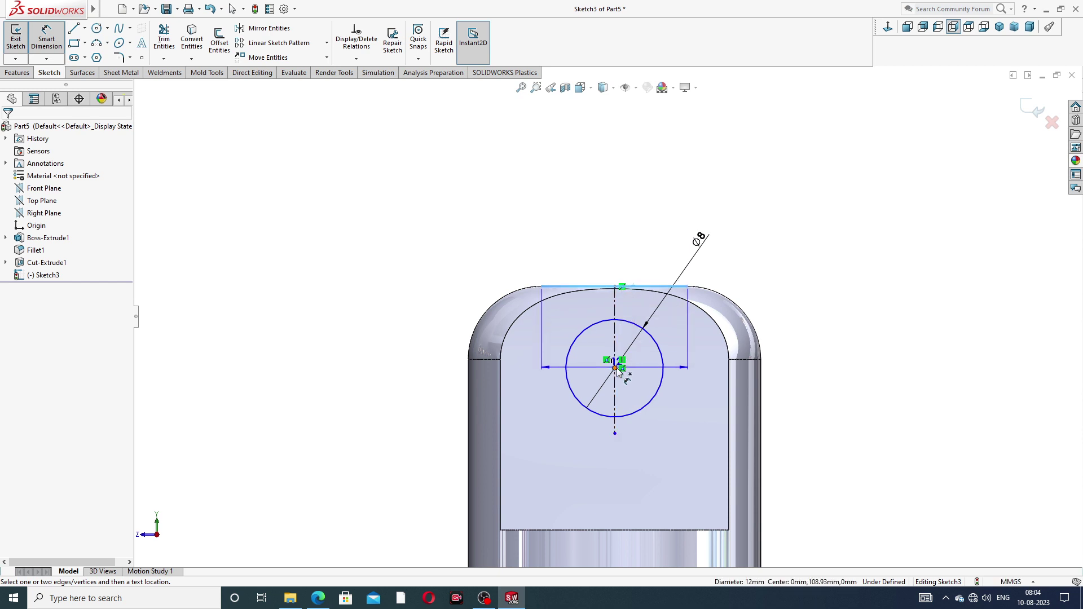
{"action": "left_click", "coordinate": [615, 368]}
{"action": "left_click", "coordinate": [770, 334]}
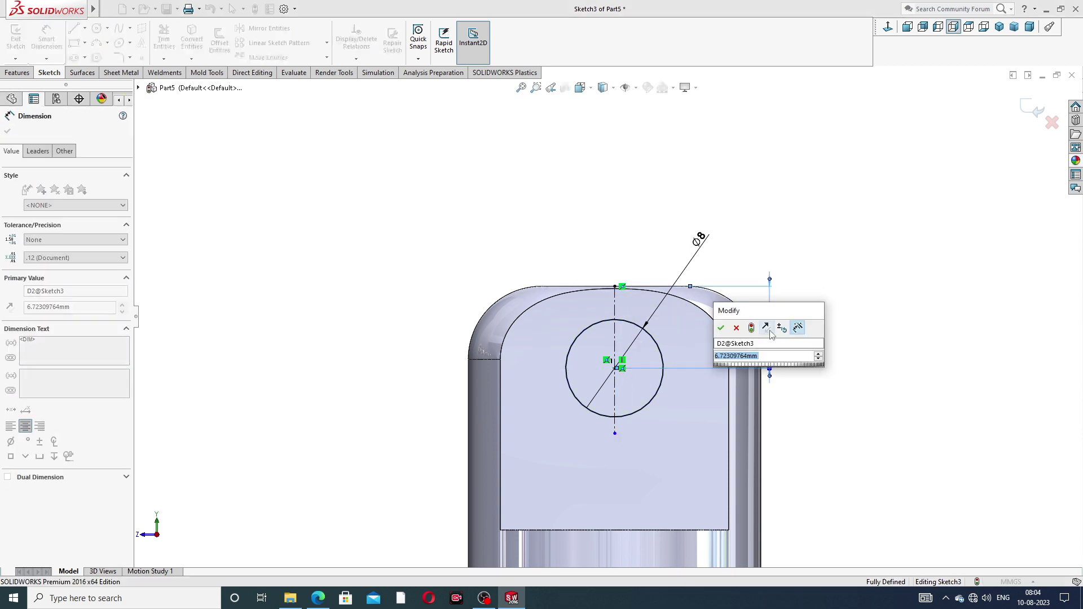
{"action": "type", "text": "10"}
{"action": "key", "text": "Return"}
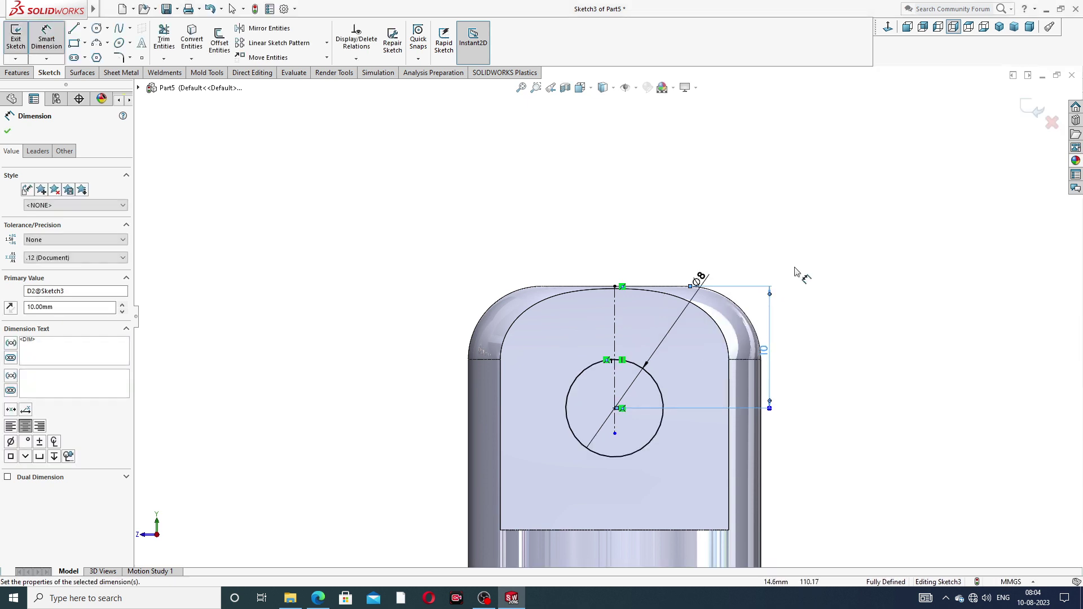
{"action": "key", "text": "Escape"}
{"action": "right_click", "coordinate": [793, 198]}
{"action": "left_click", "coordinate": [822, 168]}
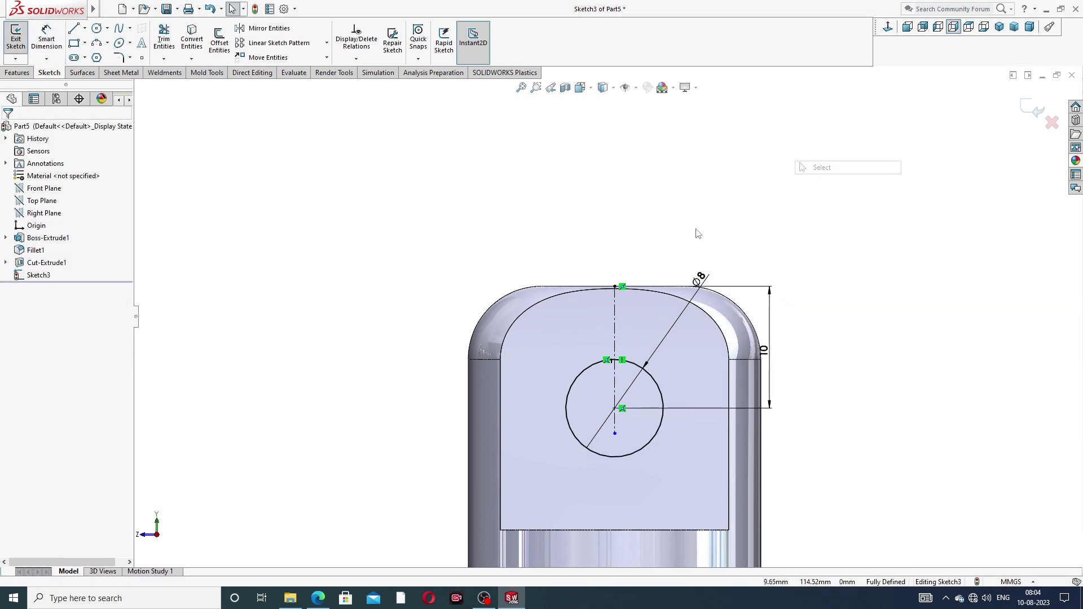
Cut the 8 mm circle through the rod's upper end with an Extruded Cut set to Through All - Both.
{"action": "left_click", "coordinate": [17, 72]}
{"action": "left_click", "coordinate": [168, 39]}
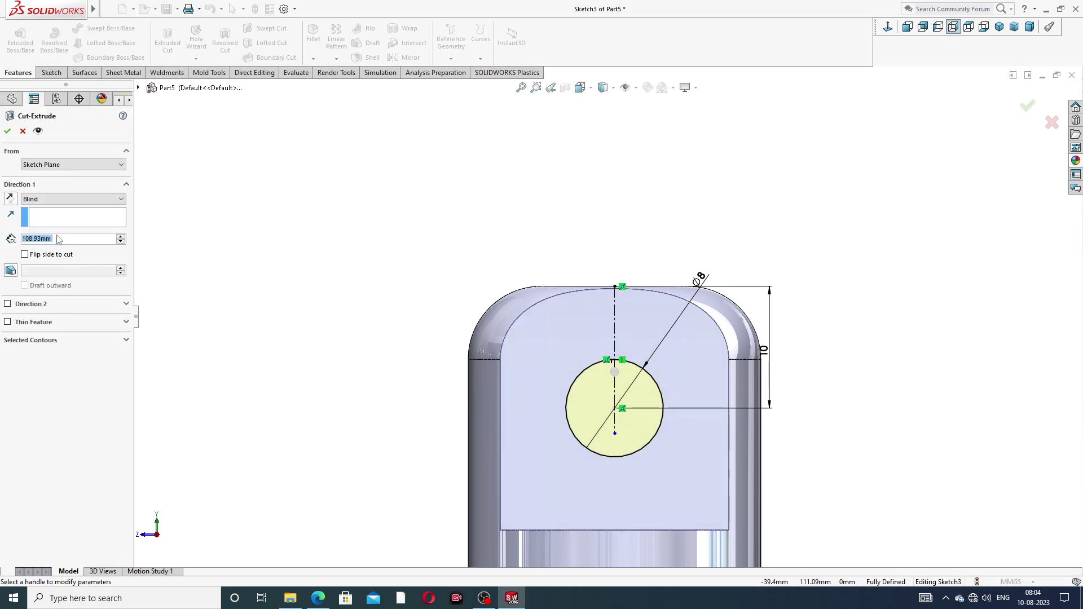
{"action": "left_click", "coordinate": [78, 200]}
{"action": "left_click", "coordinate": [81, 226]}
{"action": "middle_click_drag", "start_coordinate": [241, 318], "coordinate": [87, 253]}
{"action": "left_click", "coordinate": [8, 132]}
Consult the top rod PDF drawing and start a sketch on the Right Plane, viewed face-on.
{"action": "scroll", "coordinate": [497, 188], "scroll_direction": "up", "scroll_amount": 3}
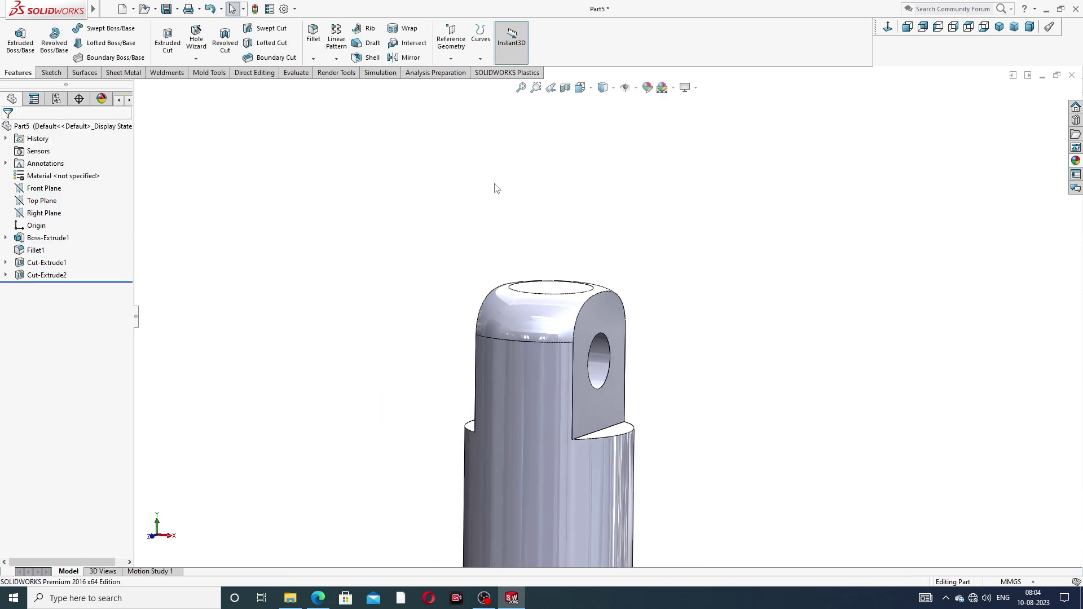
{"action": "middle_click_drag", "start_coordinate": [662, 265], "coordinate": [601, 305]}
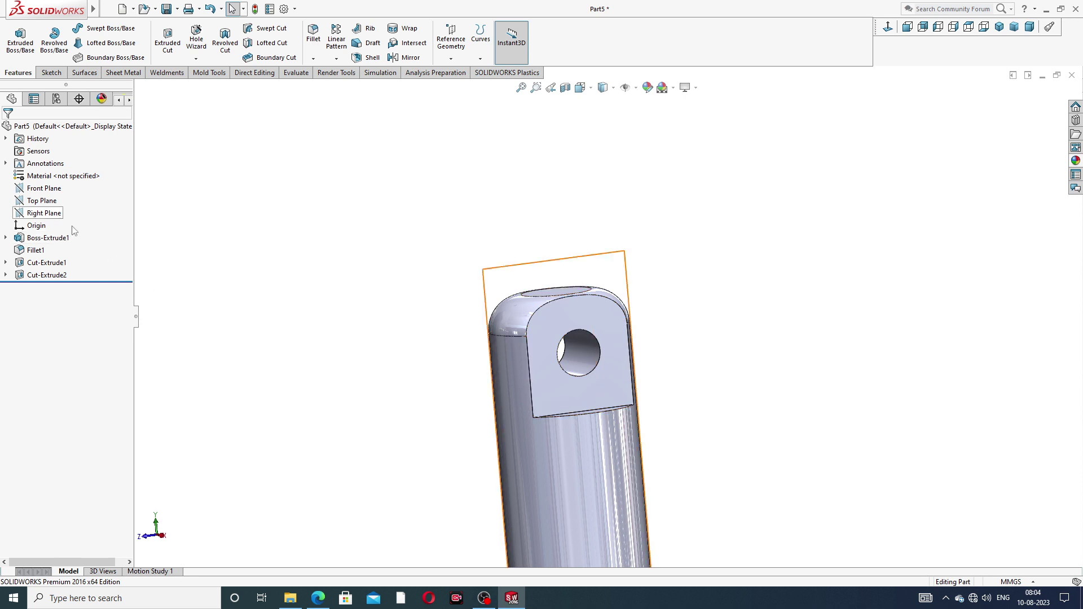
{"action": "middle_click_drag", "start_coordinate": [431, 387], "coordinate": [612, 438]}
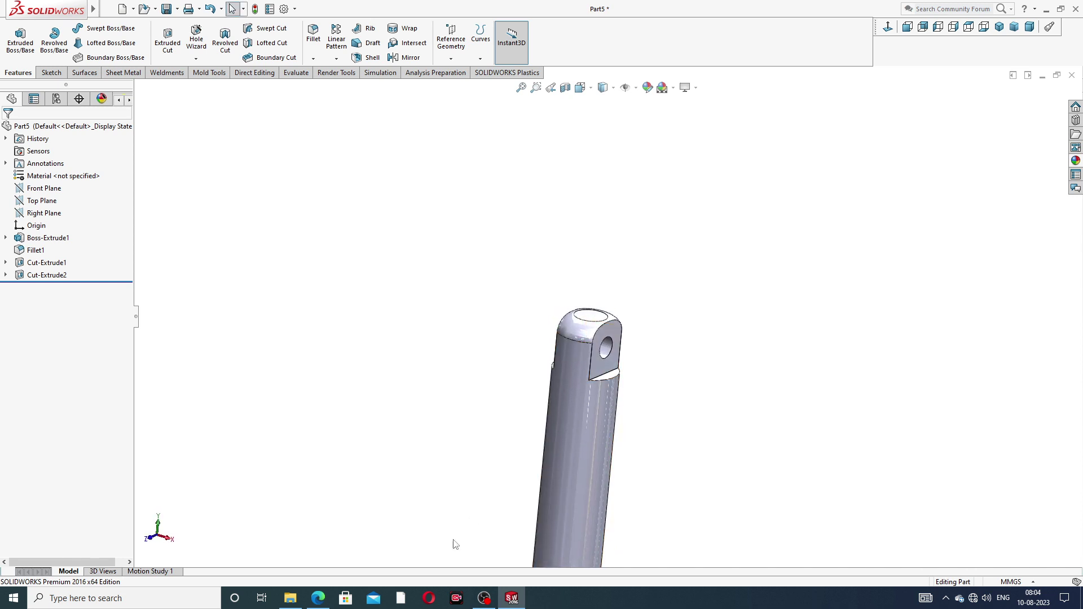
{"action": "left_click", "coordinate": [318, 598]}
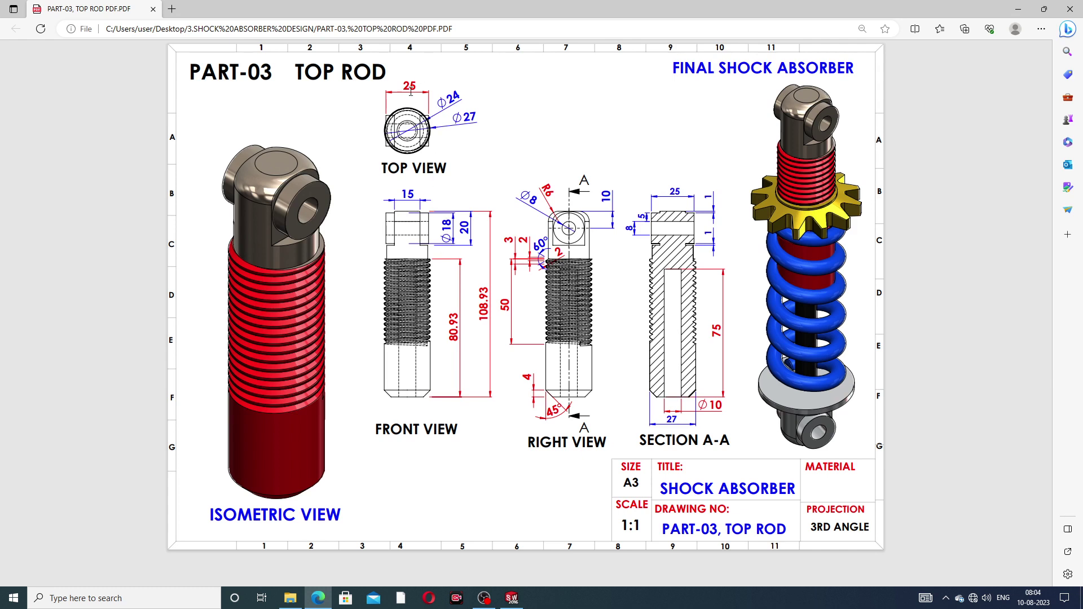
{"action": "left_click", "coordinate": [318, 598]}
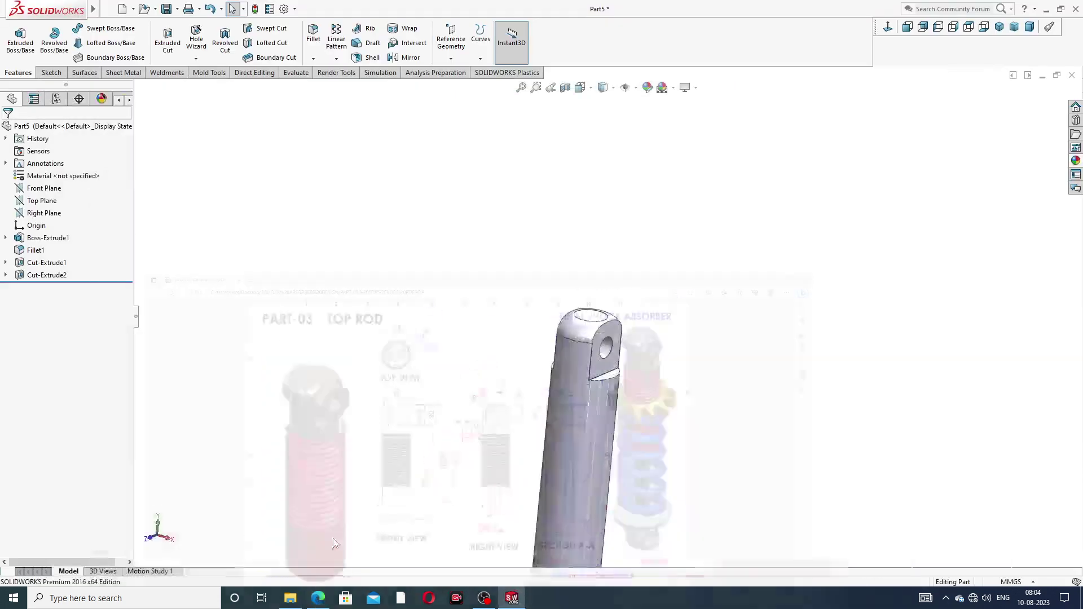
{"action": "left_click", "coordinate": [57, 219]}
{"action": "left_click", "coordinate": [85, 201]}
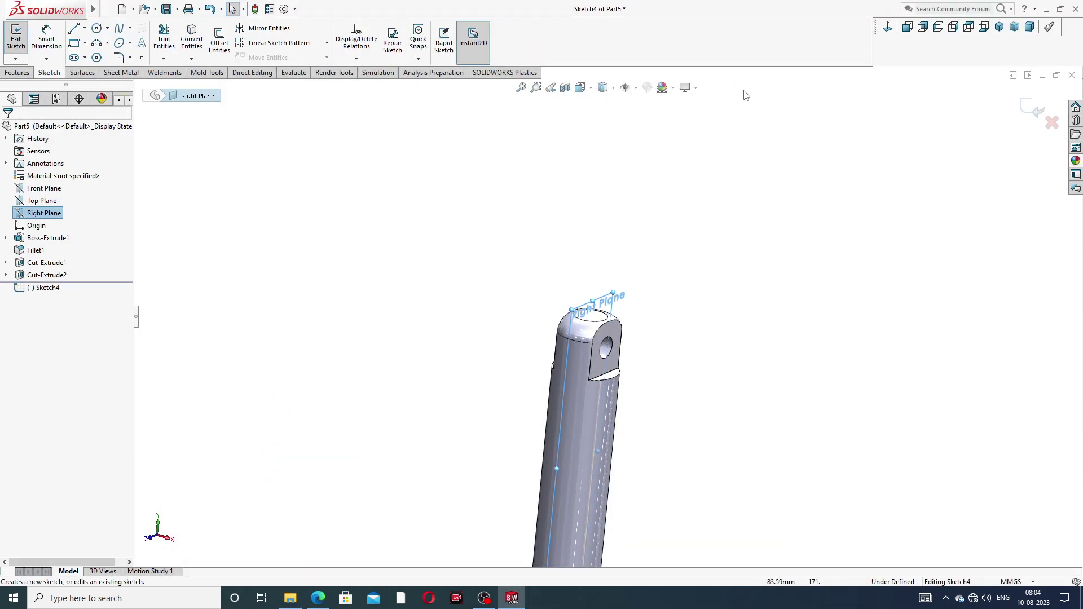
{"action": "left_click", "coordinate": [883, 30]}
{"action": "key", "text": "f"}
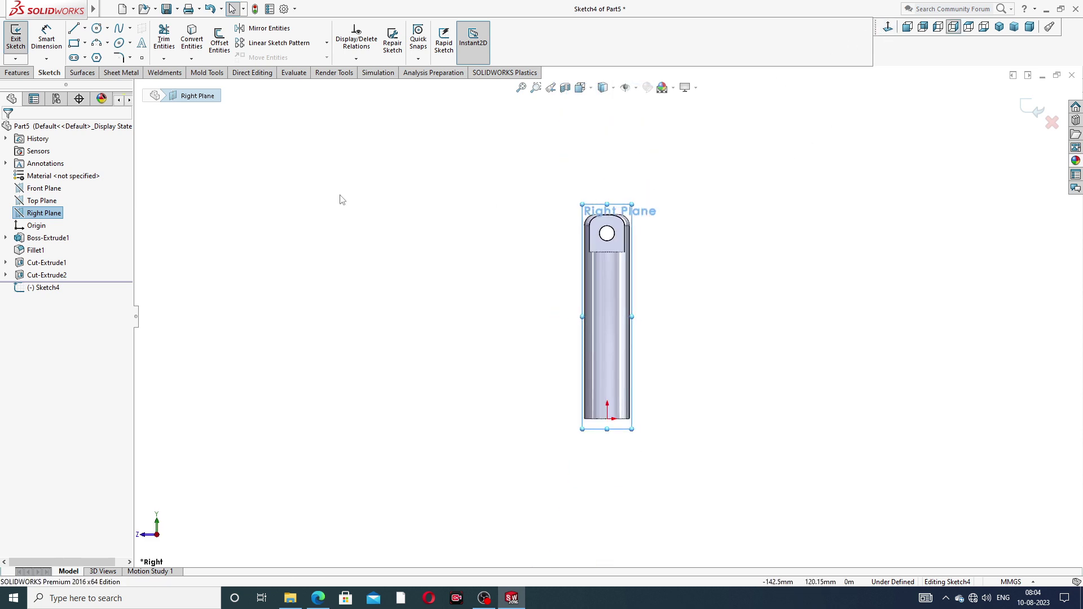
Sketch a circle about 16.5 mm in diameter concentric with the cross hole and convert the hole's edge into the sketch.
{"action": "left_click", "coordinate": [107, 28]}
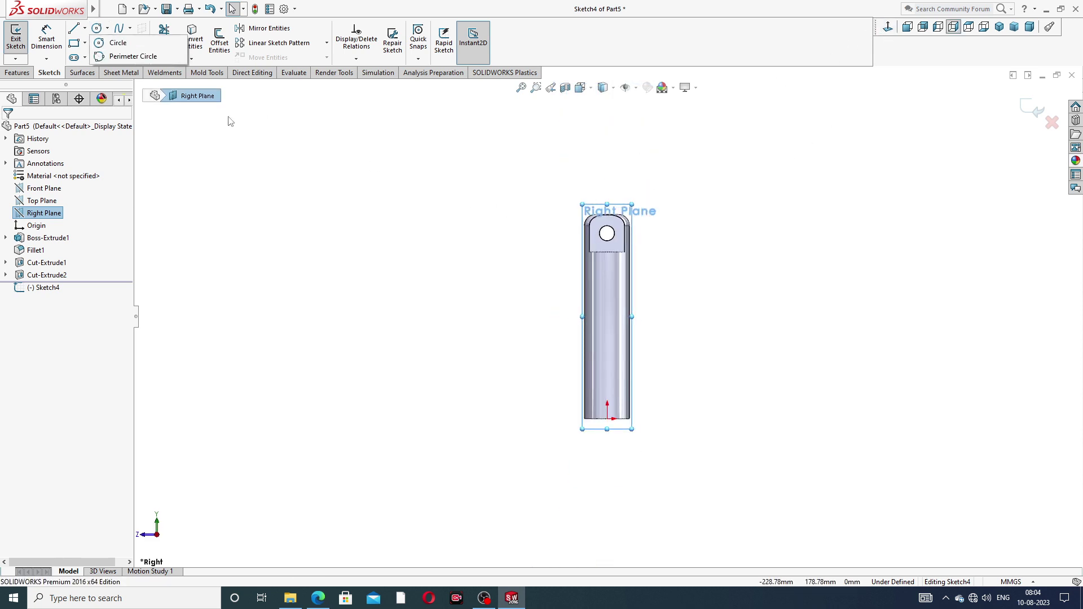
{"action": "left_click", "coordinate": [118, 43]}
{"action": "scroll", "coordinate": [643, 231], "scroll_direction": "down", "scroll_amount": 5}
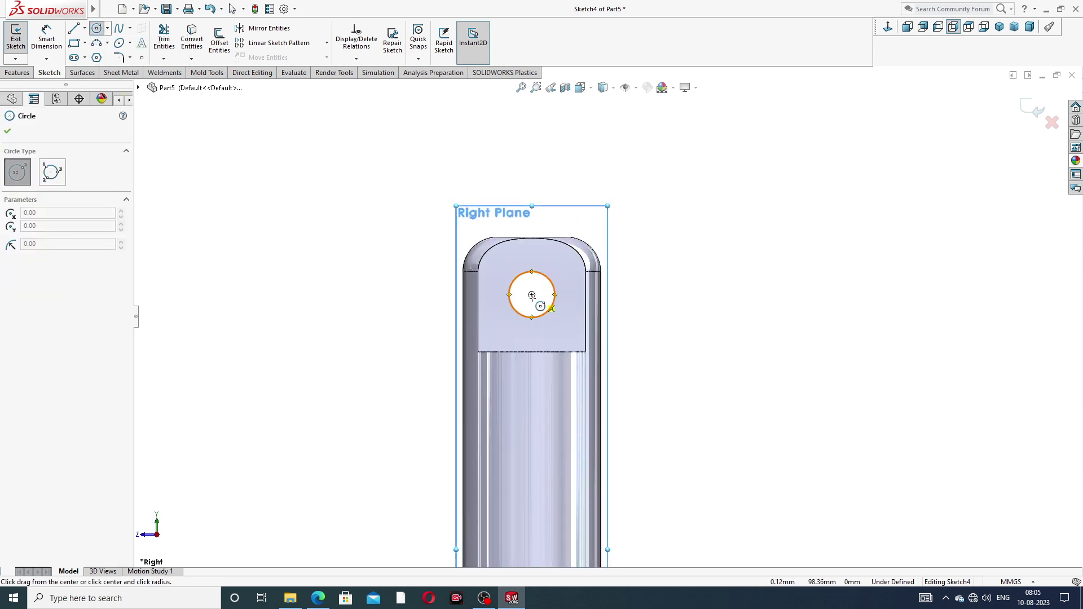
{"action": "left_click", "coordinate": [531, 294]}
{"action": "left_click", "coordinate": [563, 259]}
{"action": "right_click", "coordinate": [600, 217]}
{"action": "left_click", "coordinate": [616, 218]}
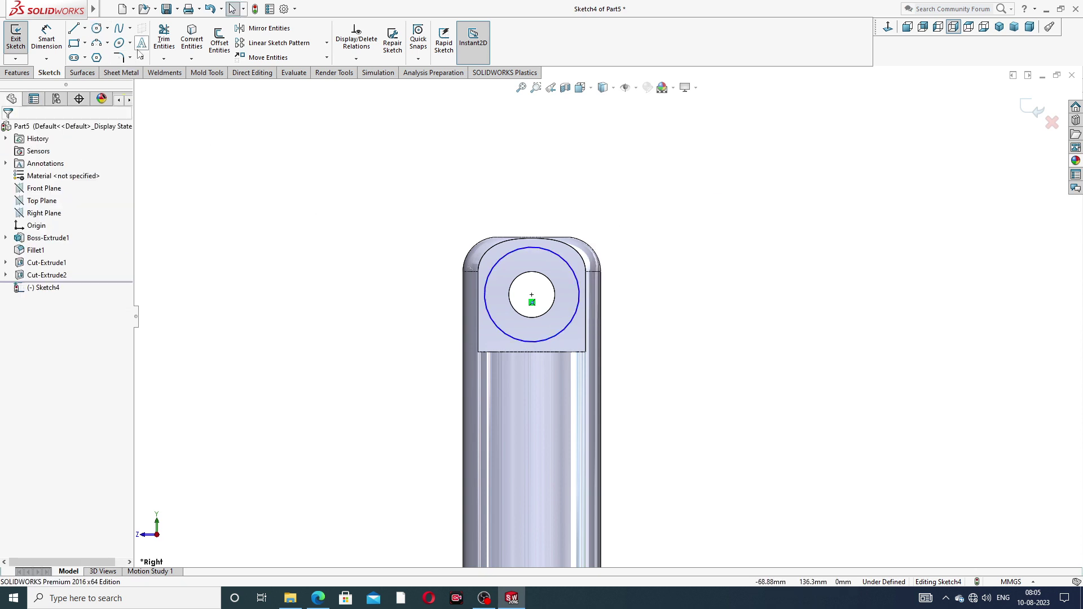
{"action": "left_click", "coordinate": [533, 273]}
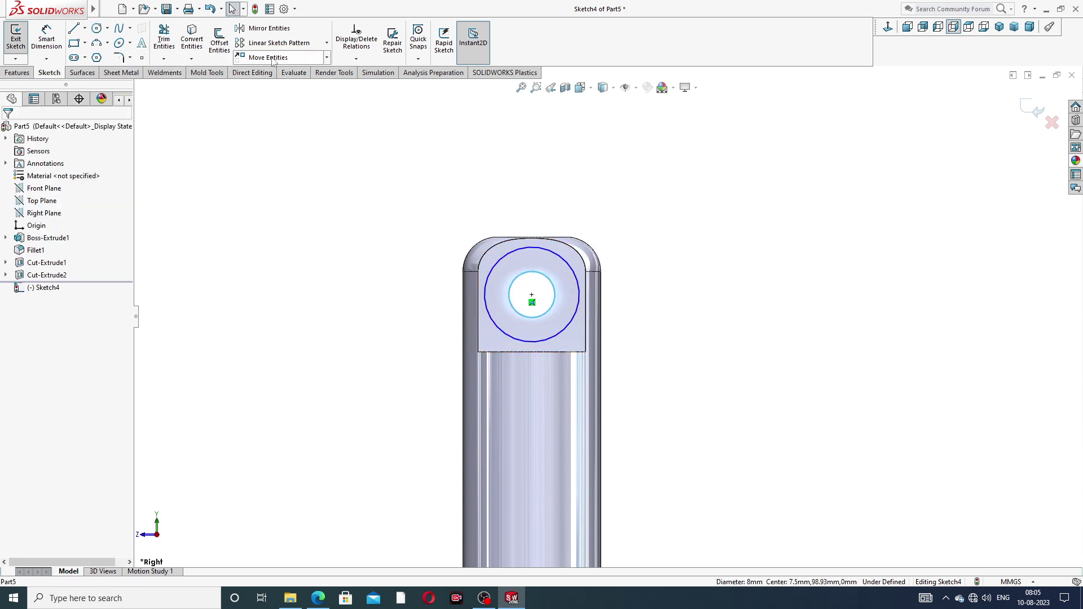
{"action": "key", "text": "Escape"}
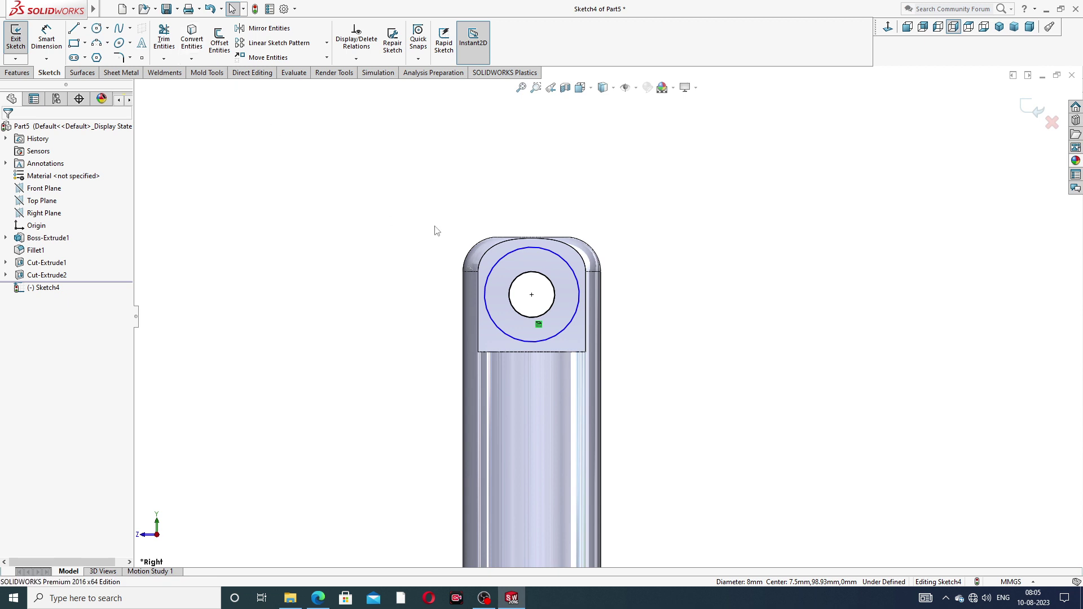
Dimension the outer circle's diameter as 18 mm.
{"action": "left_click", "coordinate": [46, 38]}
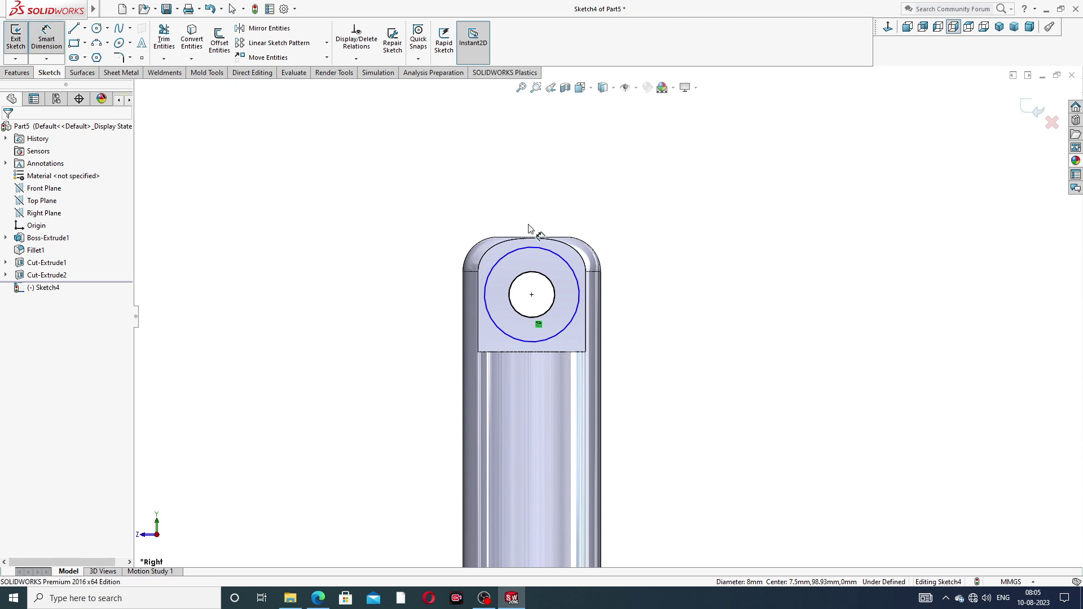
{"action": "left_click", "coordinate": [534, 249]}
{"action": "left_click", "coordinate": [646, 225]}
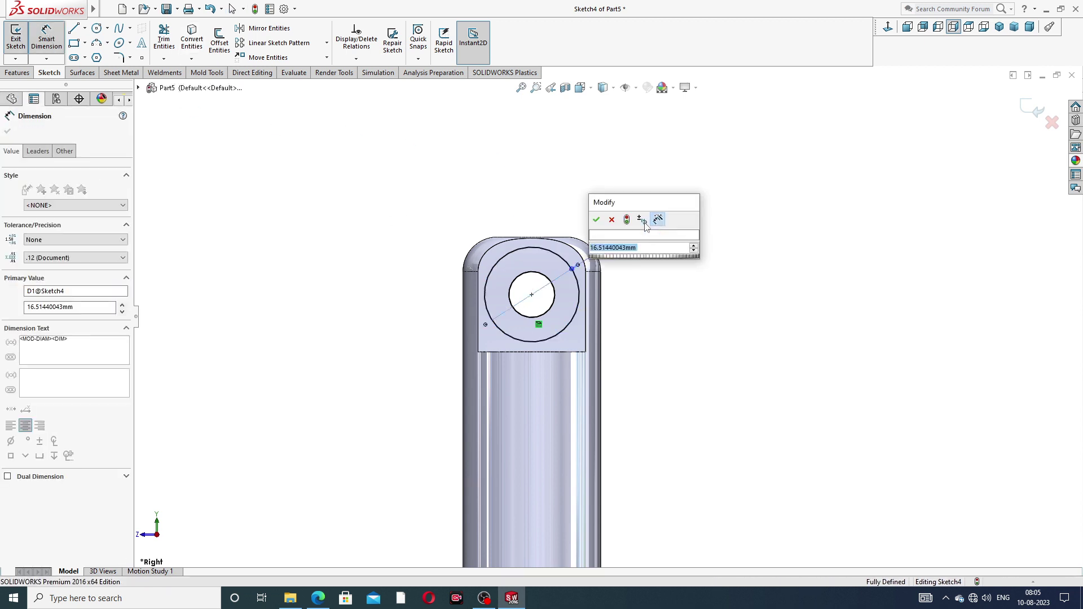
{"action": "type", "text": "18"}
{"action": "key", "text": "Return"}
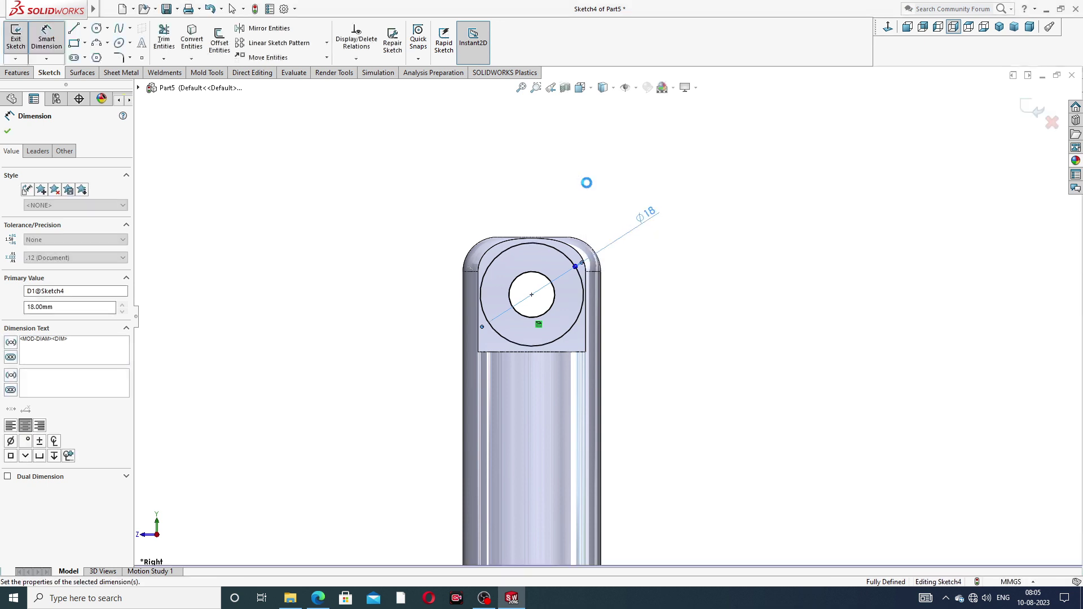
{"action": "key", "text": "Escape"}
{"action": "scroll", "coordinate": [530, 304], "scroll_direction": "down", "scroll_amount": 2}
{"action": "right_click", "coordinate": [779, 125]}
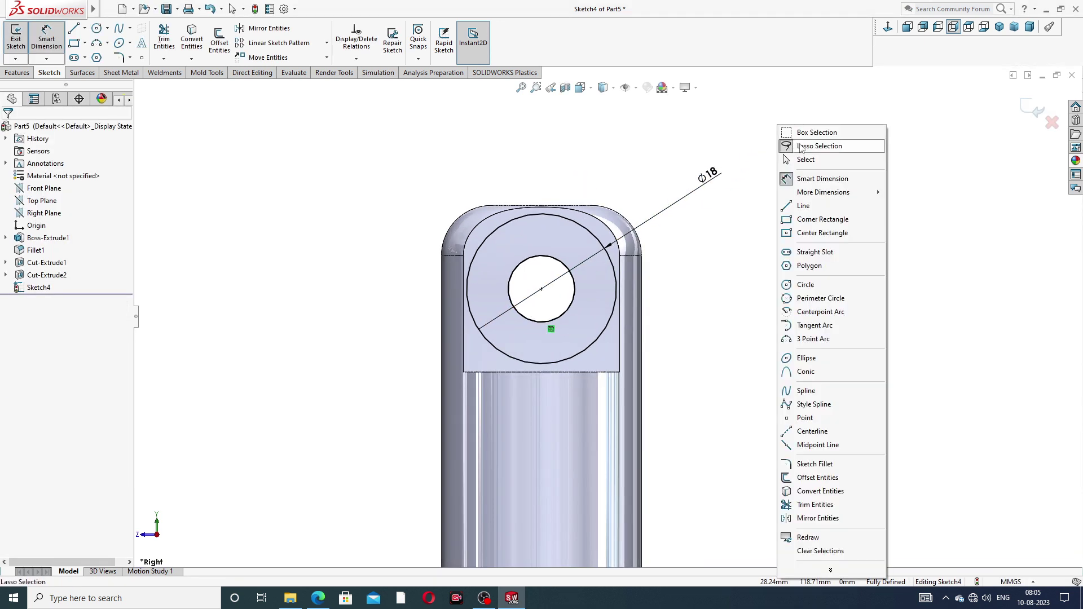
{"action": "left_click", "coordinate": [804, 160]}
Extrude the ring around the cross hole as a boss, Mid Plane, with a depth of 25 mm.
{"action": "left_click", "coordinate": [17, 73]}
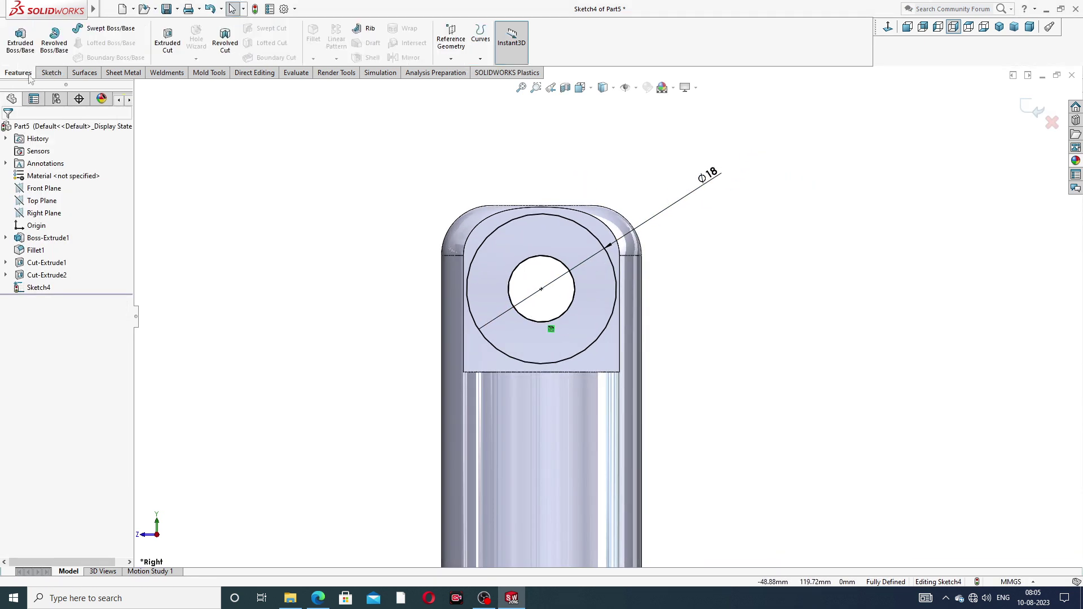
{"action": "left_click", "coordinate": [20, 40]}
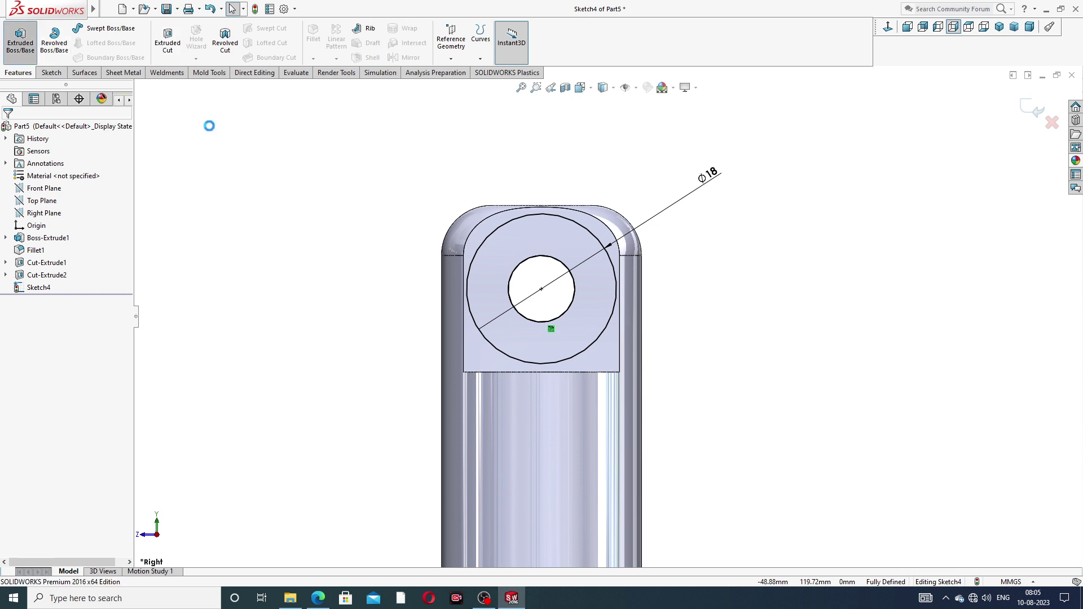
{"action": "middle_click_drag", "start_coordinate": [379, 187], "coordinate": [443, 220]}
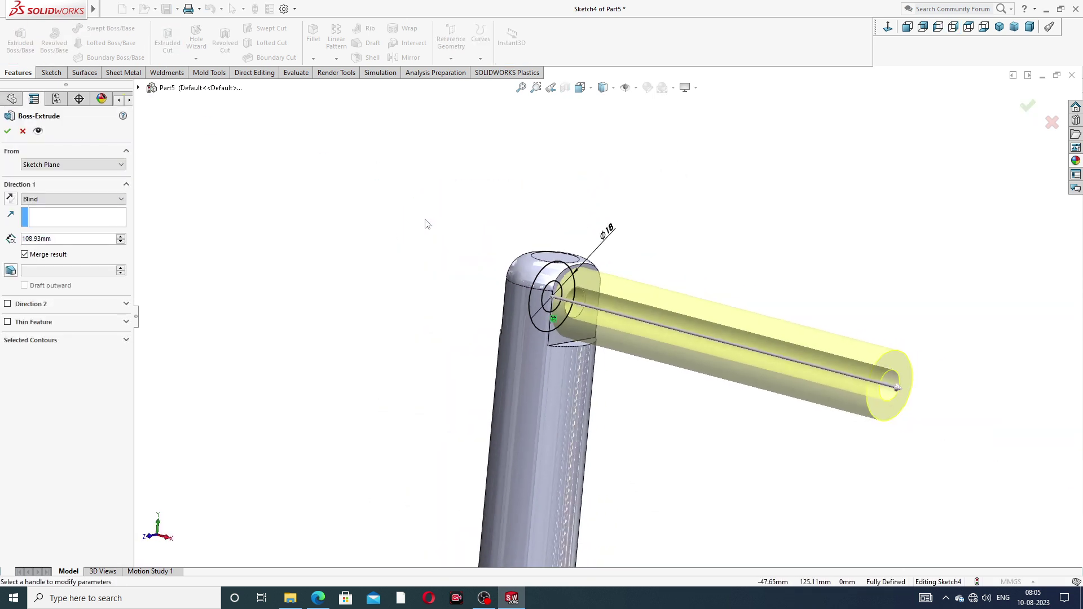
{"action": "left_click", "coordinate": [67, 200]}
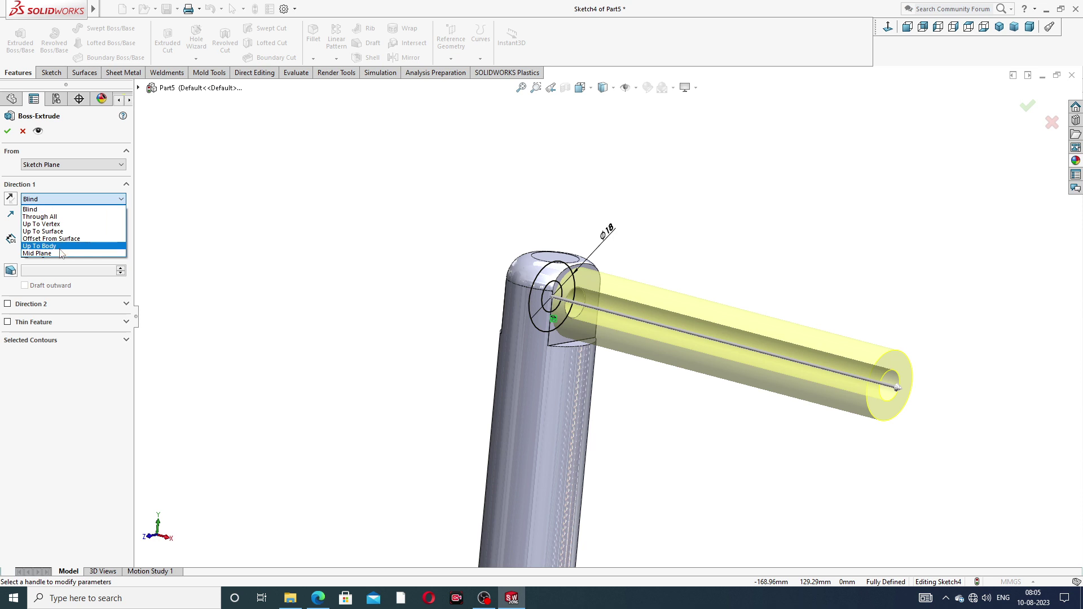
{"action": "left_click", "coordinate": [38, 253]}
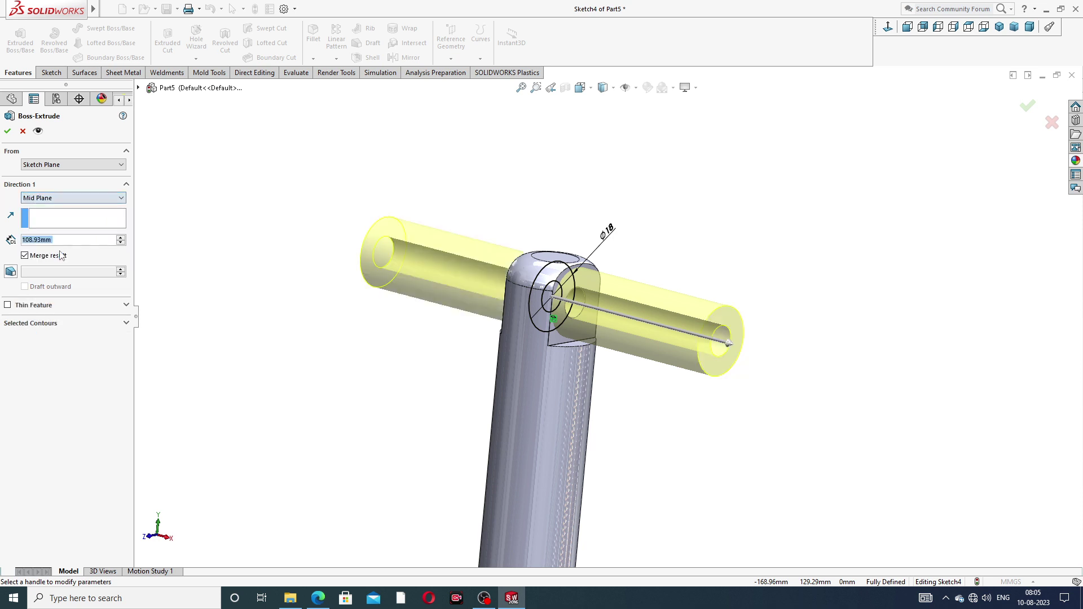
{"action": "type", "text": "2"}
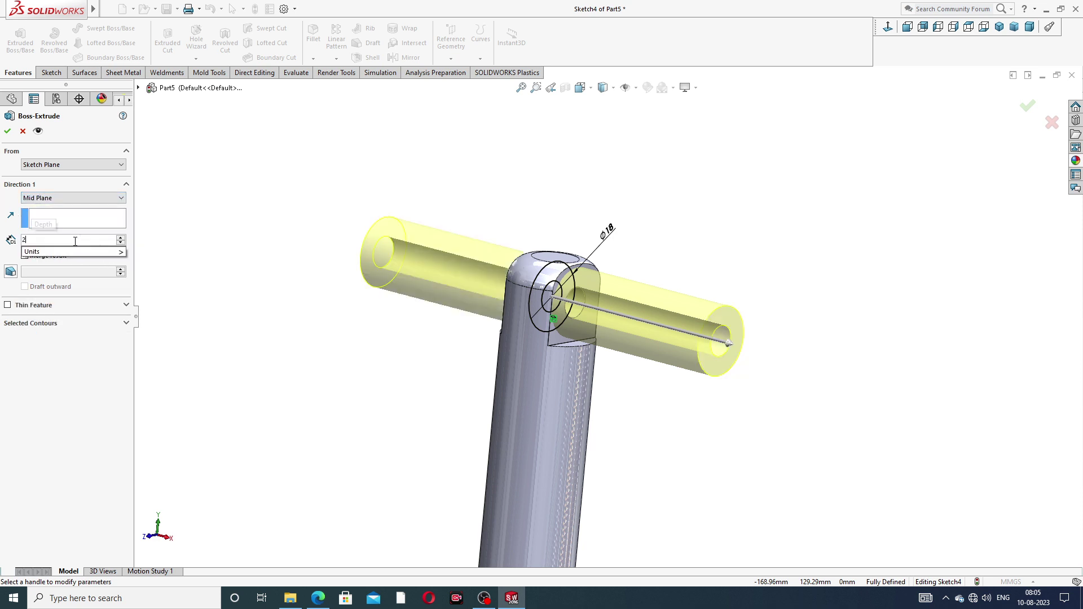
{"action": "type", "text": "5"}
{"action": "key", "text": "Return"}
{"action": "left_click", "coordinate": [7, 133]}
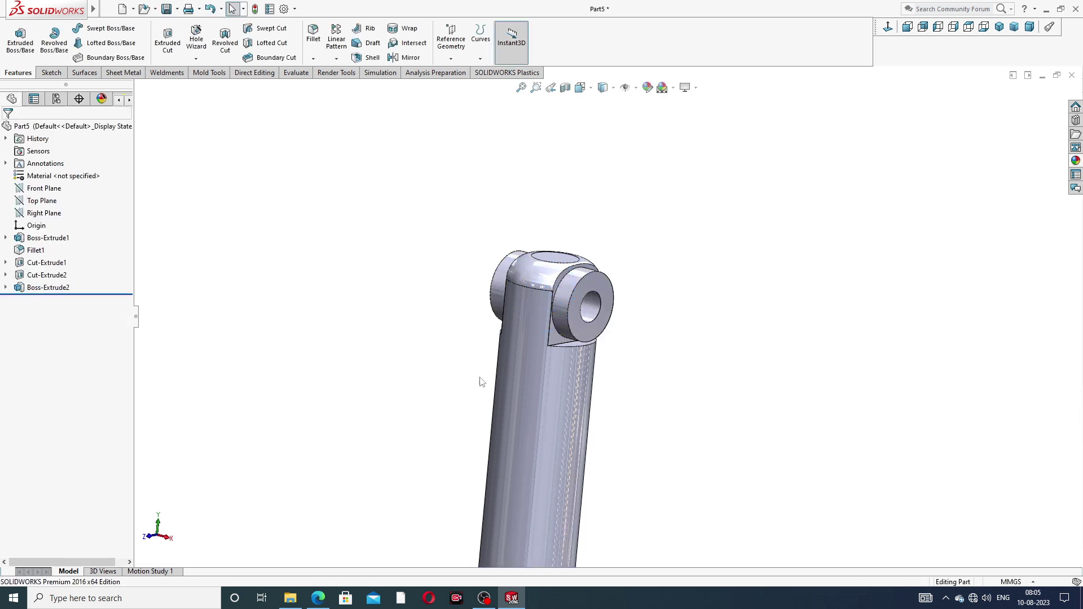
Check the top rod PDF drawing and start a sketch on the rod's flat bottom face, viewed face-on.
{"action": "middle_click_drag", "start_coordinate": [491, 387], "coordinate": [526, 347]}
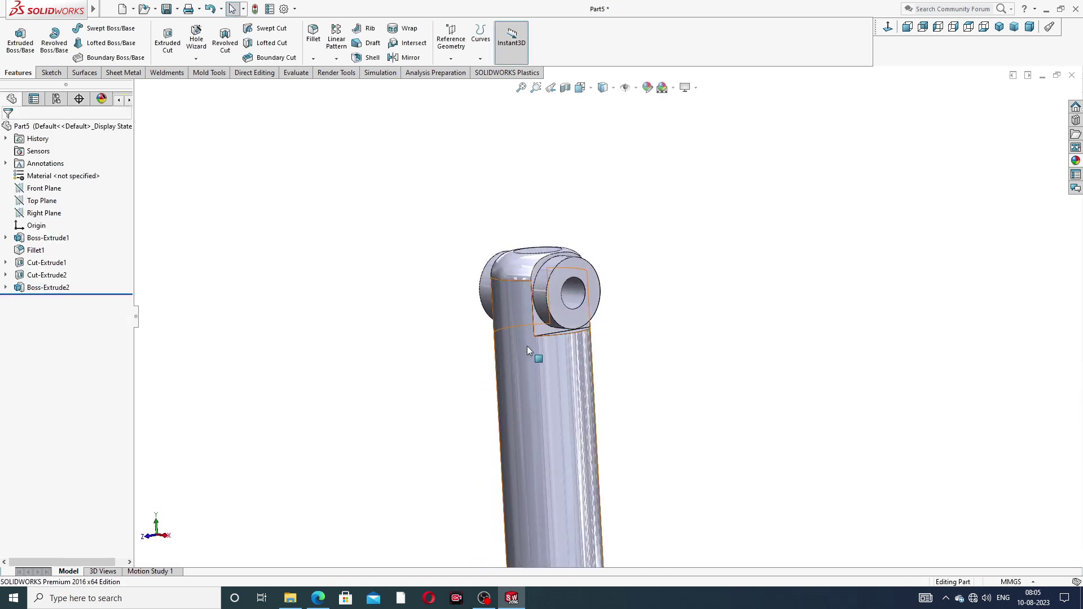
{"action": "middle_click_drag", "start_coordinate": [619, 265], "coordinate": [604, 297]}
{"action": "scroll", "coordinate": [595, 338], "scroll_direction": "up", "scroll_amount": 3}
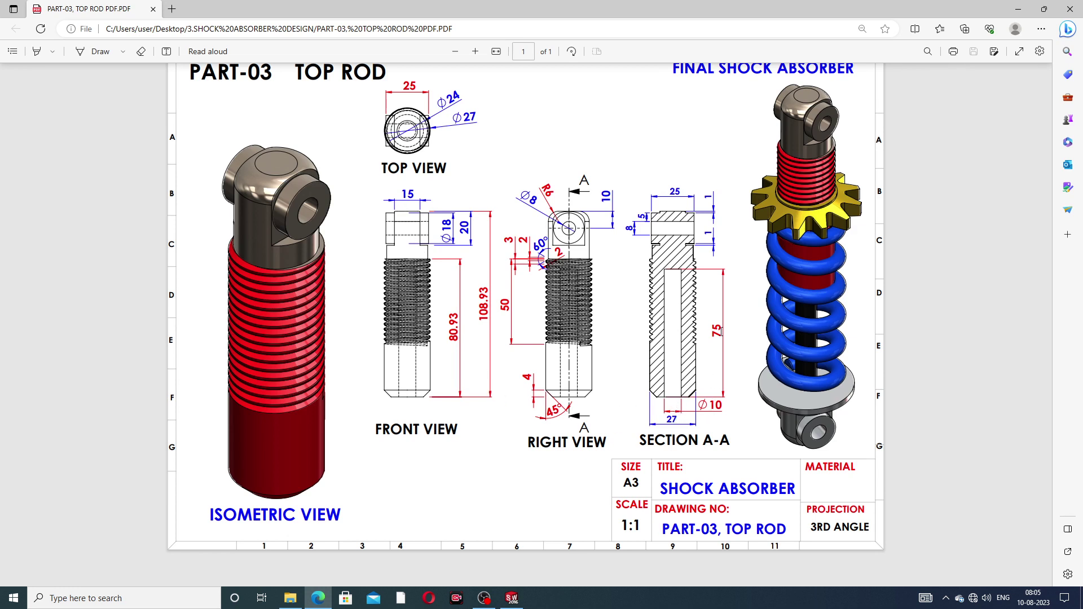
{"action": "key", "text": "alt+Tab"}
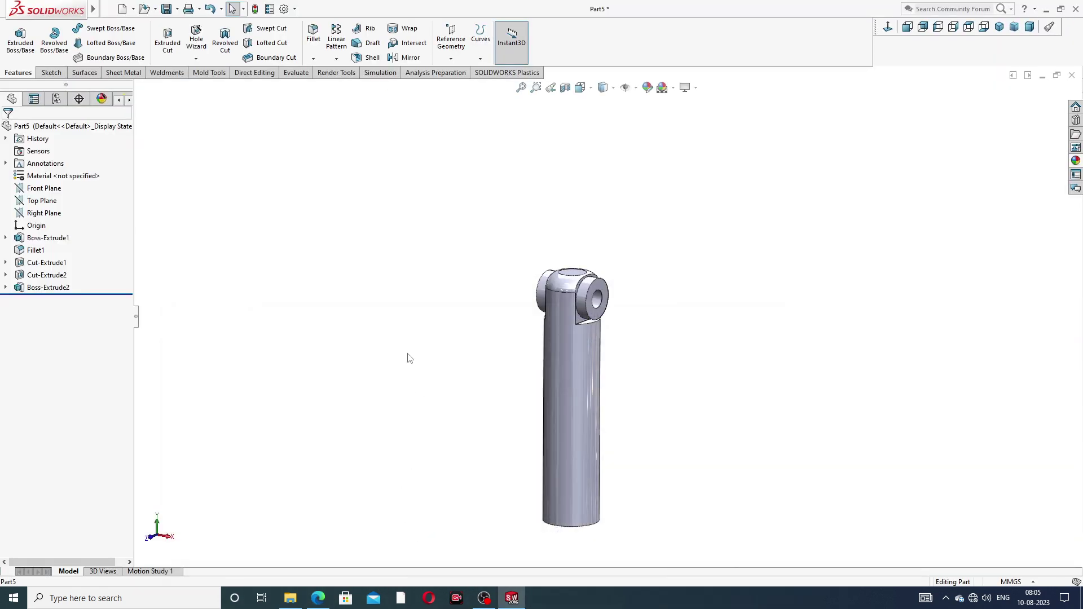
{"action": "middle_click_drag", "start_coordinate": [594, 413], "coordinate": [652, 205]}
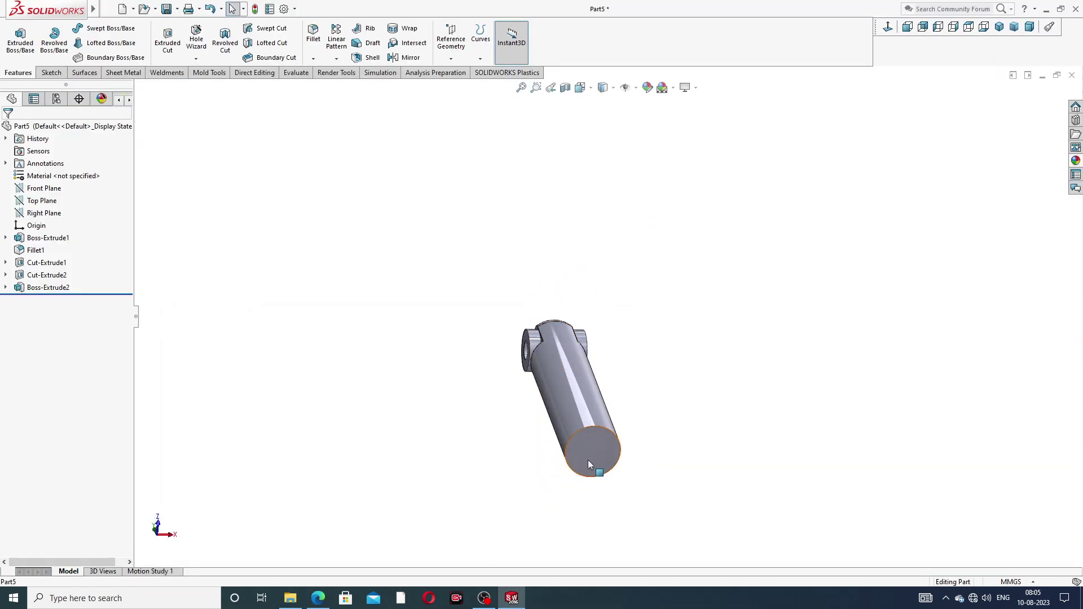
{"action": "left_click", "coordinate": [587, 456]}
{"action": "left_click", "coordinate": [643, 439]}
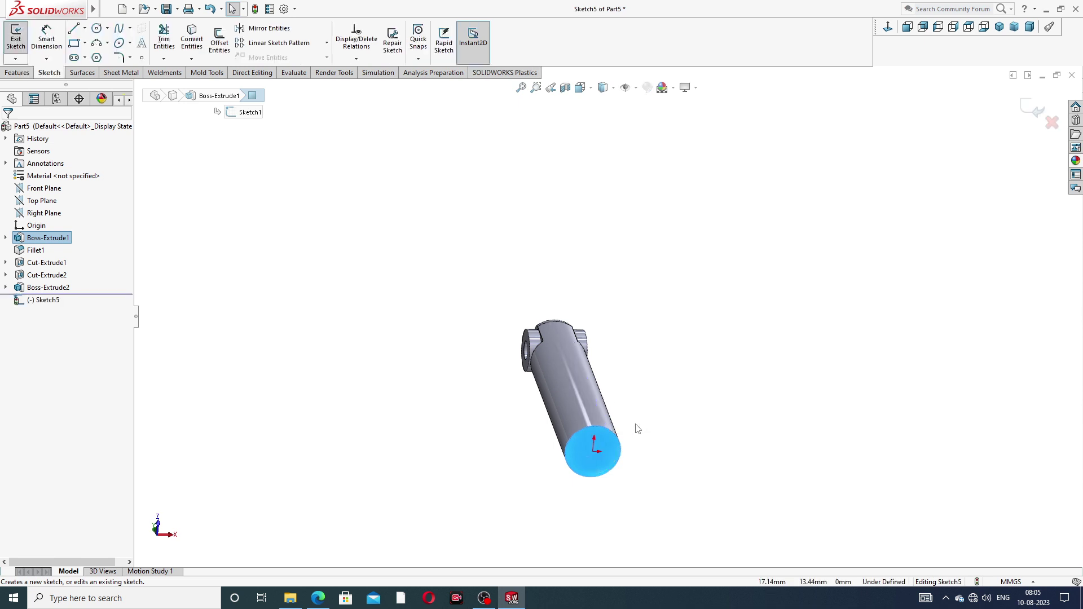
{"action": "left_click", "coordinate": [888, 26]}
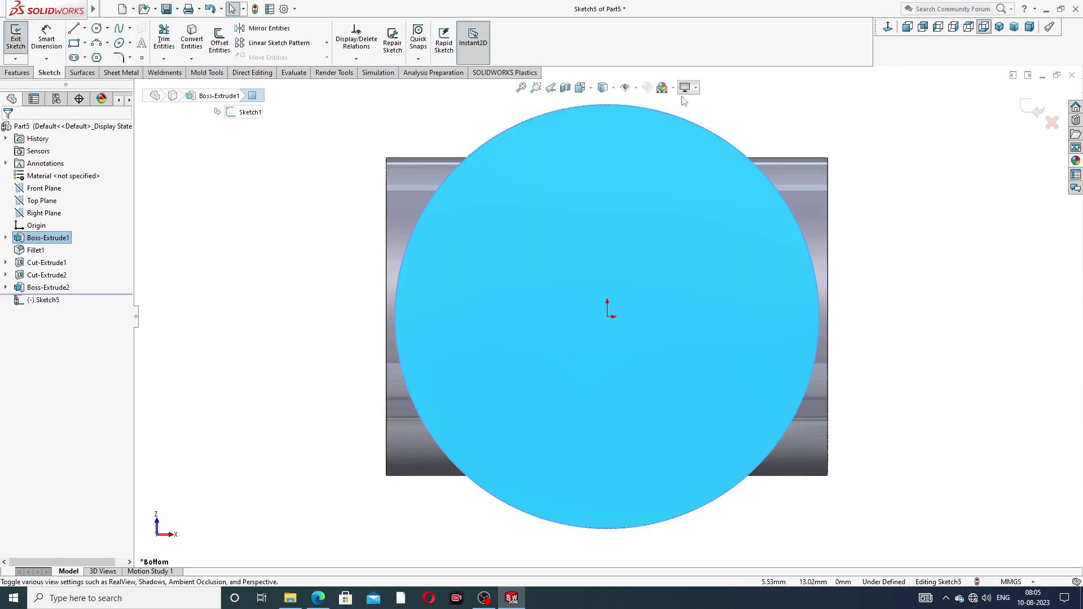
Sketch a circle about 11.3 mm in diameter centred on the origin of the rod's bottom face.
{"action": "left_click", "coordinate": [97, 28]}
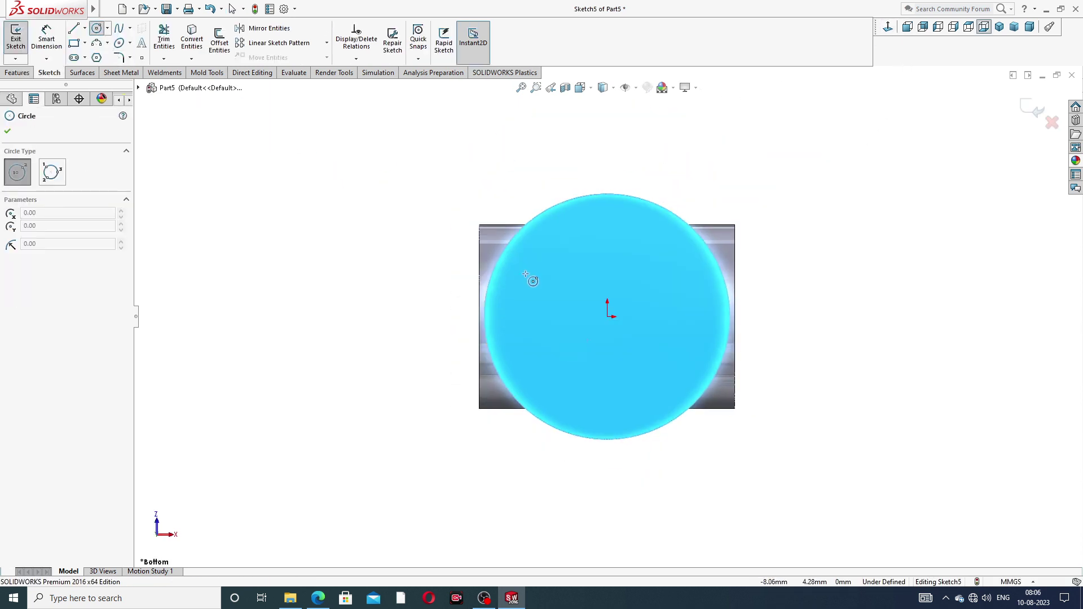
{"action": "left_click", "coordinate": [607, 317]}
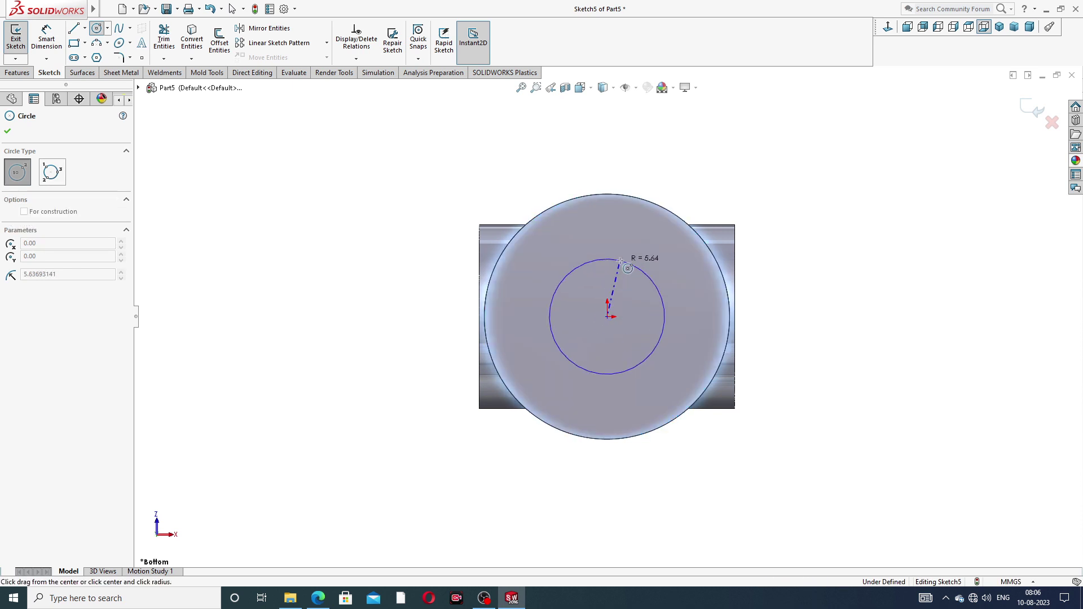
{"action": "left_click", "coordinate": [620, 260]}
{"action": "right_click", "coordinate": [638, 250]}
{"action": "left_click", "coordinate": [661, 258]}
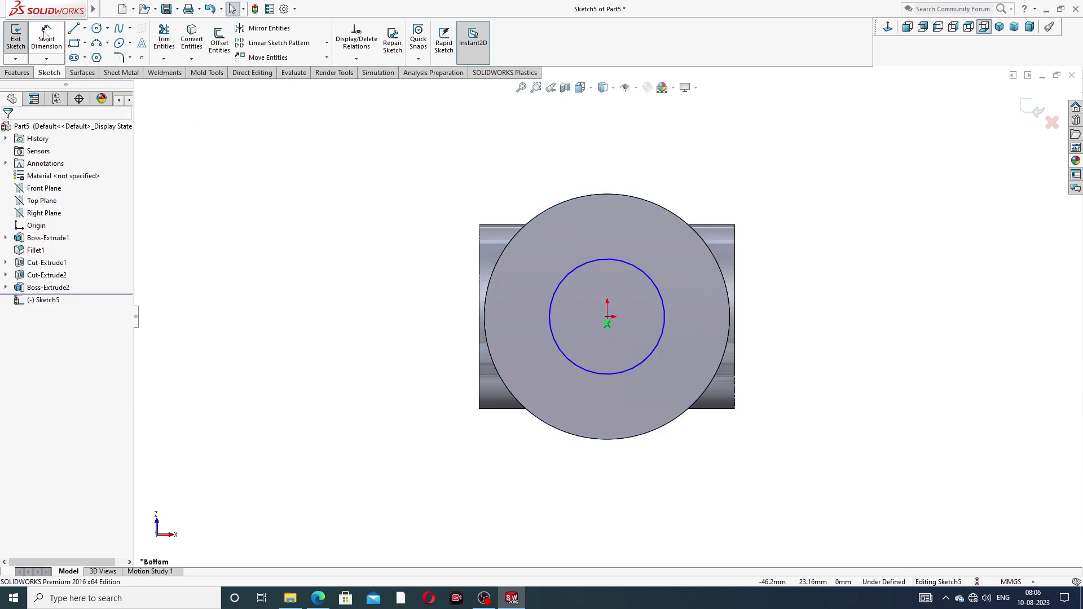
Dimension the diameter of the circle on the bottom face as 10 mm.
{"action": "left_click", "coordinate": [621, 259]}
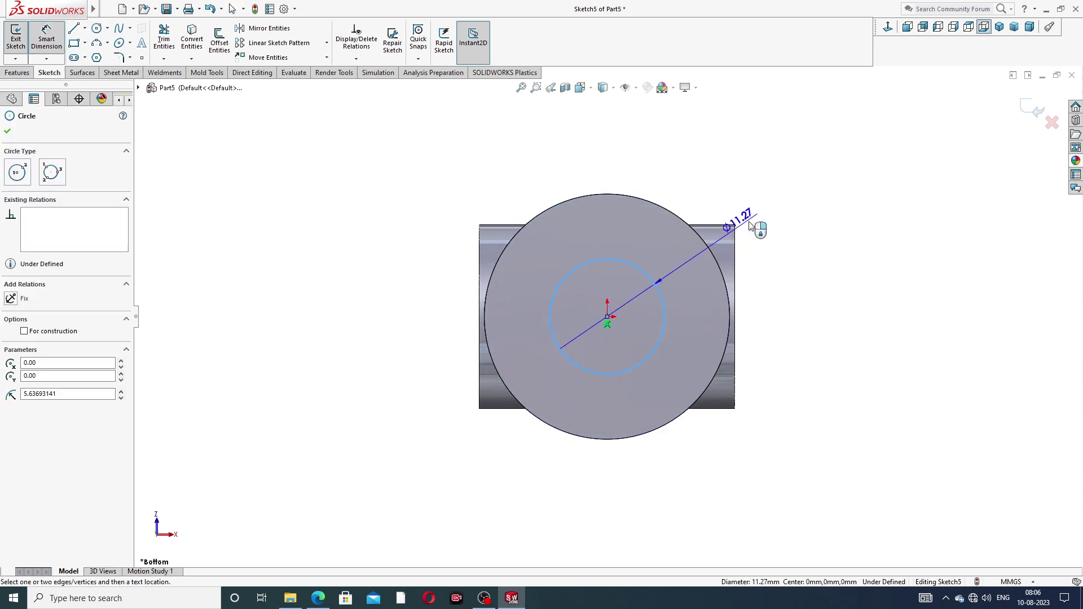
{"action": "left_click", "coordinate": [745, 225]}
{"action": "type", "text": "10"}
{"action": "key", "text": "Return"}
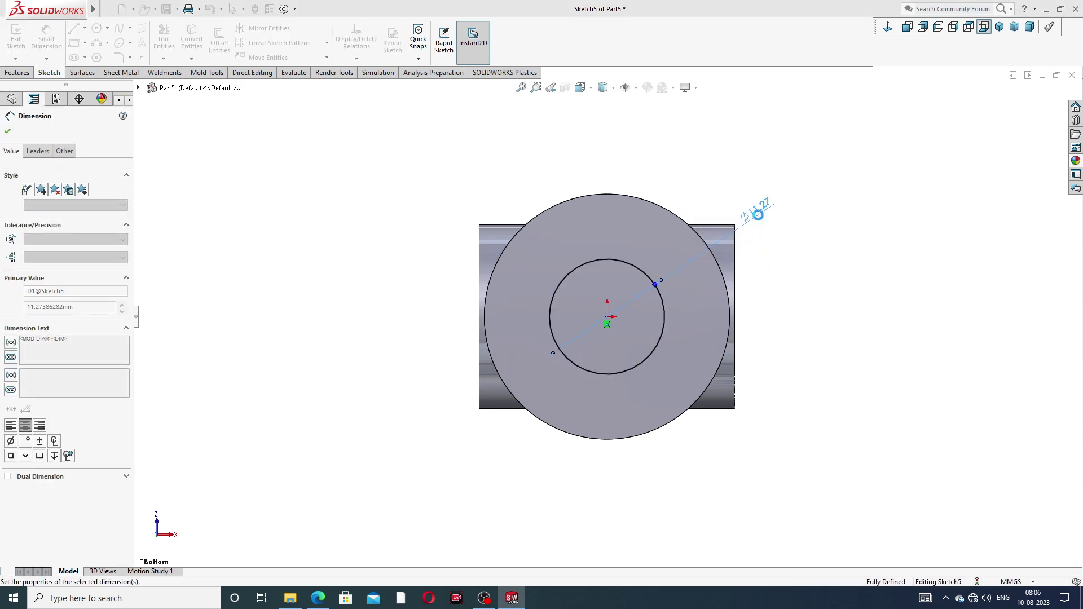
{"action": "right_click", "coordinate": [692, 159]}
{"action": "left_click", "coordinate": [712, 164]}
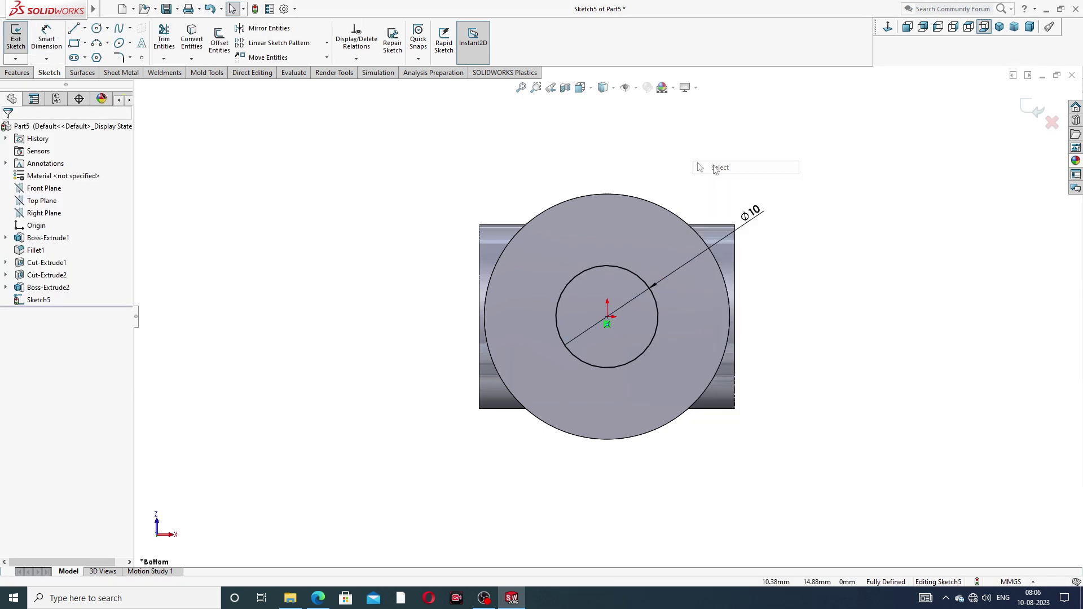
Cut the 10 mm circle into the rod with a Blind Extruded Cut 75 mm deep.
{"action": "left_click", "coordinate": [18, 74]}
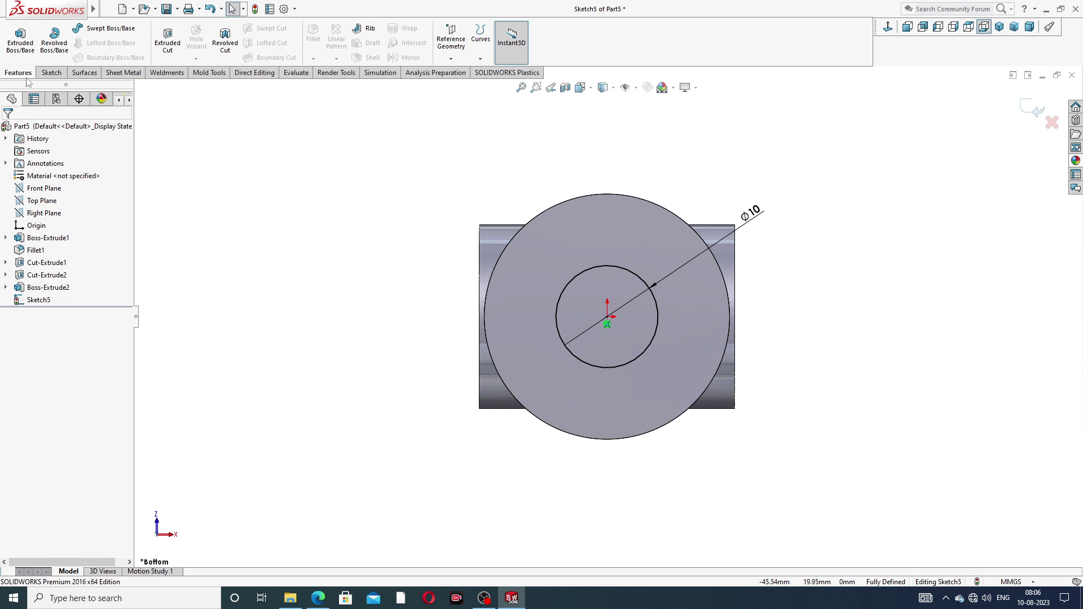
{"action": "left_click", "coordinate": [167, 49]}
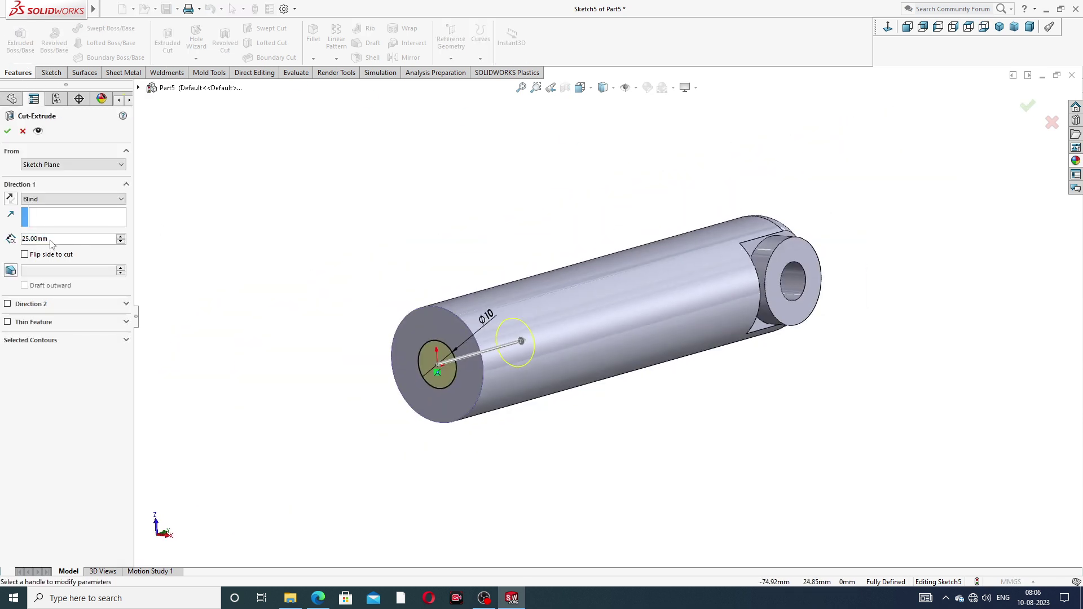
{"action": "double_click", "coordinate": [50, 240]}
{"action": "type", "text": "75"}
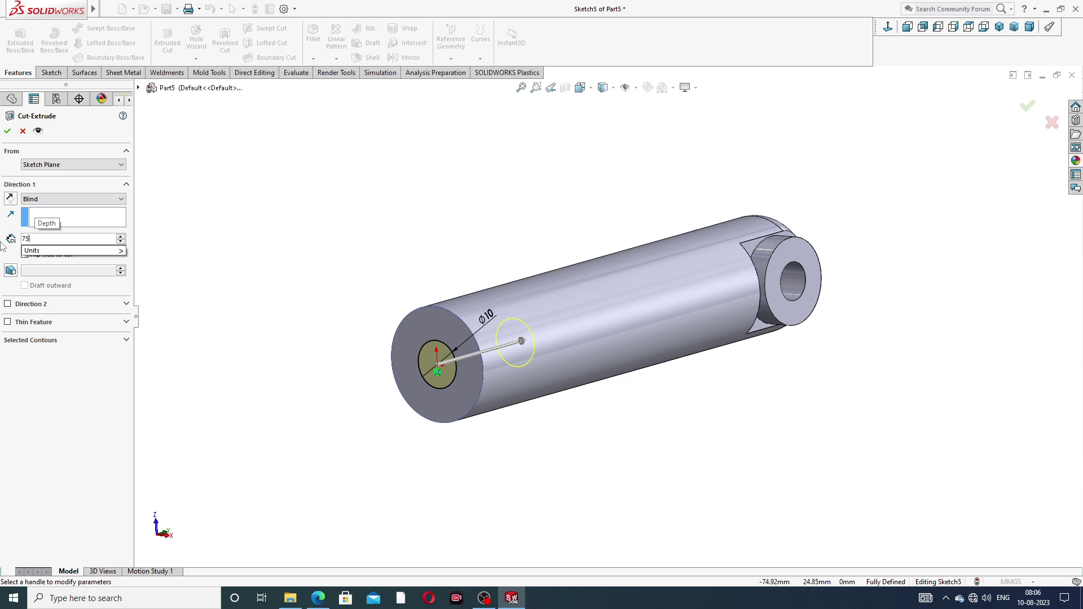
{"action": "key", "text": "Return"}
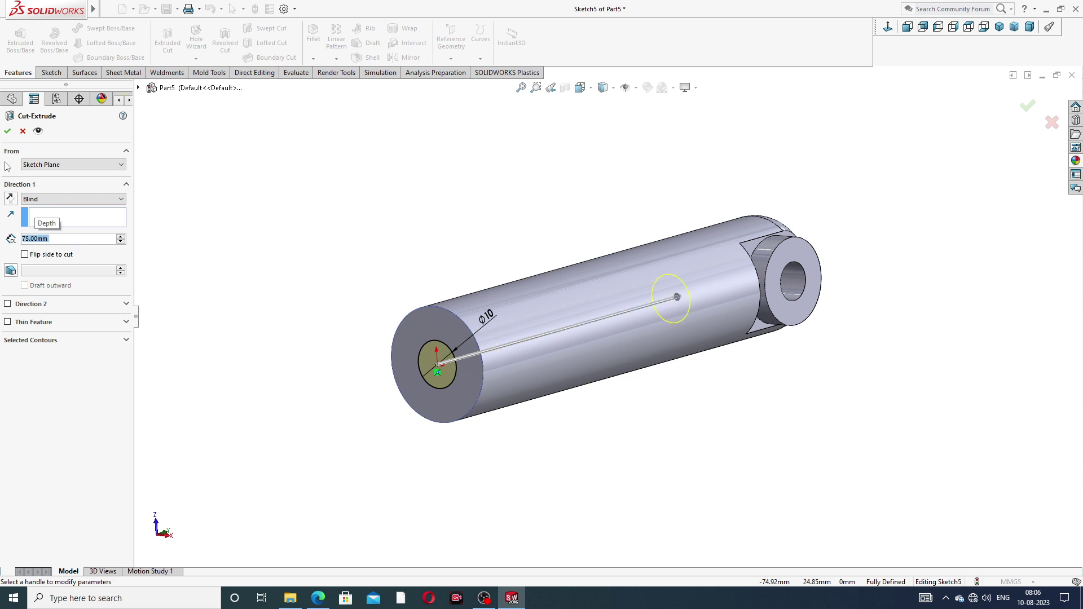
{"action": "key", "text": "Return"}
{"action": "left_click", "coordinate": [332, 208]}
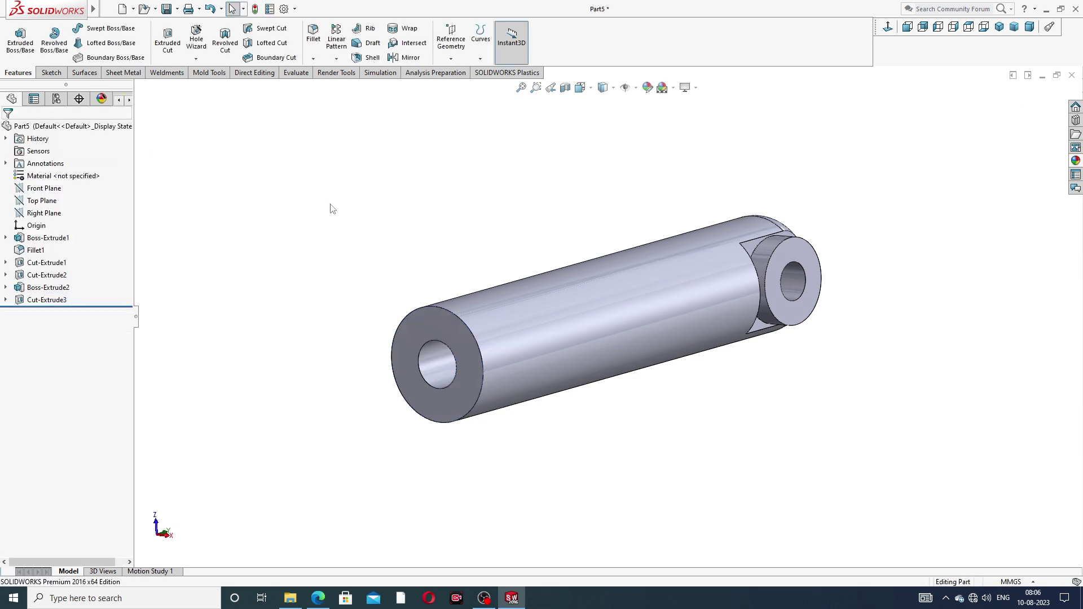
Check the top rod PDF drawing and dimension the outer circle on the rod's bottom face as 27 mm in diameter.
{"action": "middle_click_drag", "start_coordinate": [429, 361], "coordinate": [472, 332]}
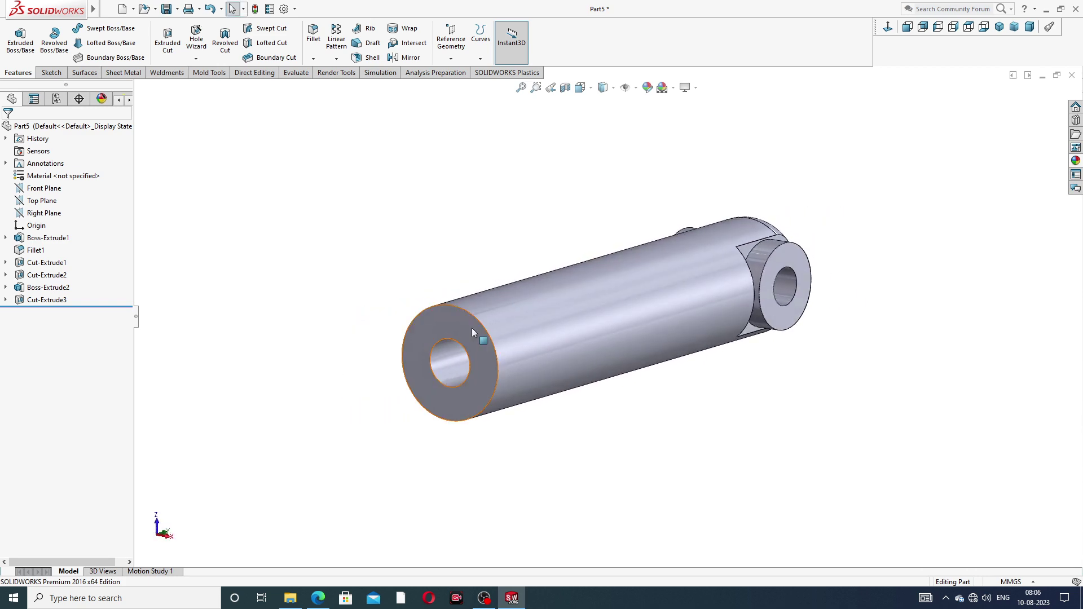
{"action": "left_click", "coordinate": [318, 598]}
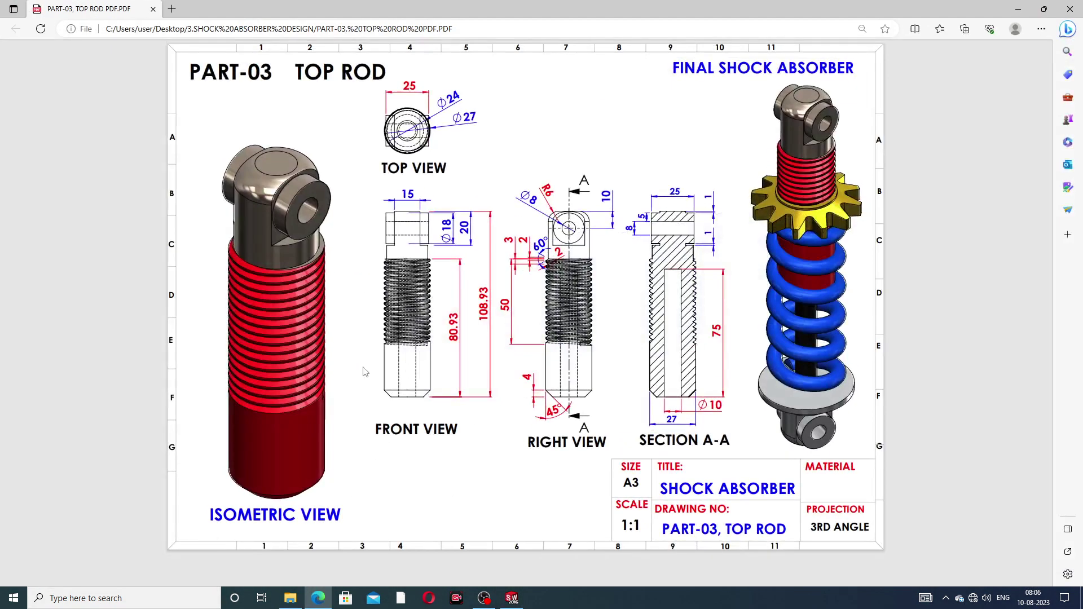
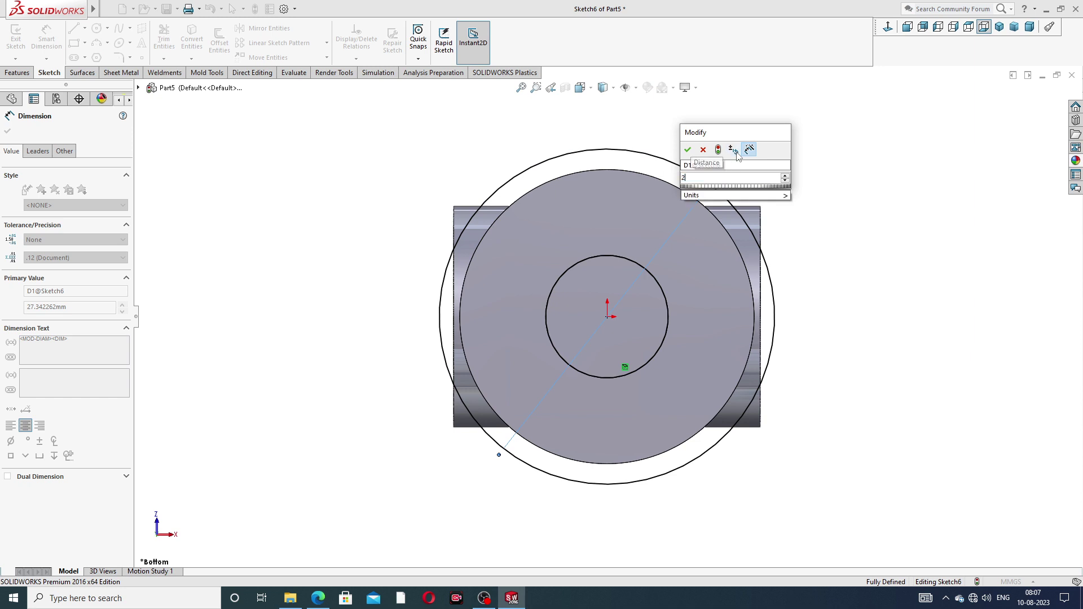
{"action": "key", "text": "Return"}
{"action": "right_click", "coordinate": [784, 146]}
{"action": "left_click", "coordinate": [818, 153]}
Extrude the 27 mm ring sketch as a Blind boss 80.93 mm long, reversed along the rod towards the head.
{"action": "left_click", "coordinate": [17, 72]}
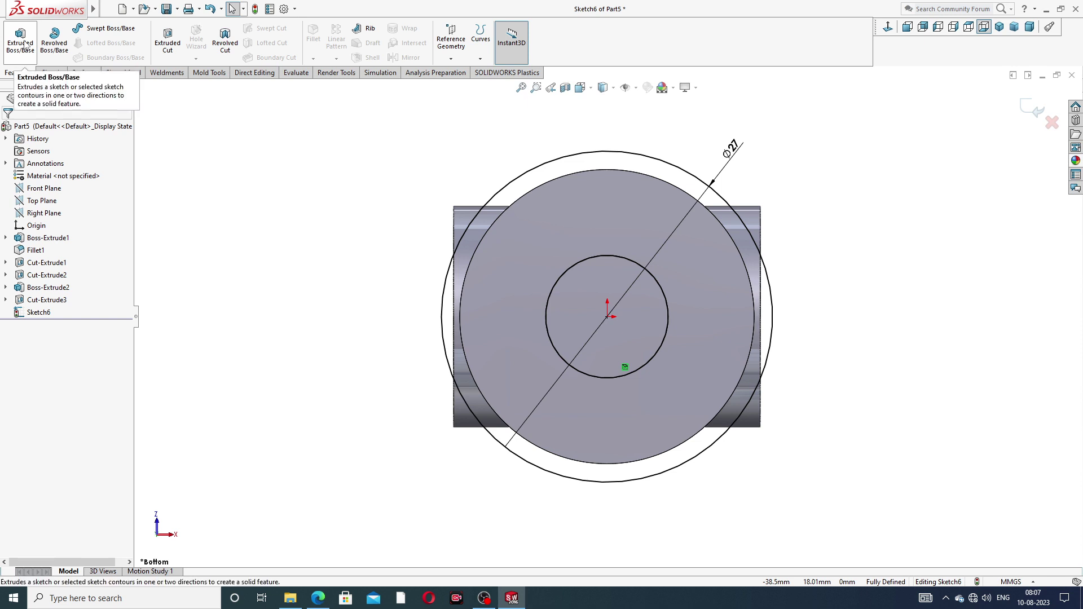
{"action": "left_click", "coordinate": [25, 45]}
{"action": "middle_click_drag", "start_coordinate": [824, 228], "coordinate": [429, 242]}
{"action": "scroll", "coordinate": [429, 242], "scroll_direction": "up", "scroll_amount": 3}
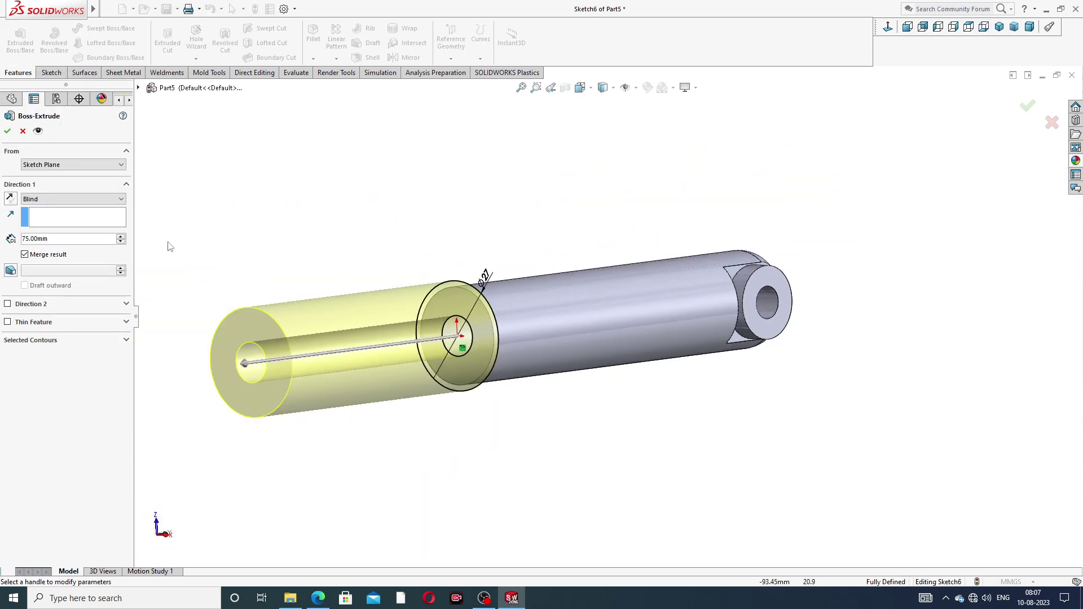
{"action": "left_click", "coordinate": [10, 199]}
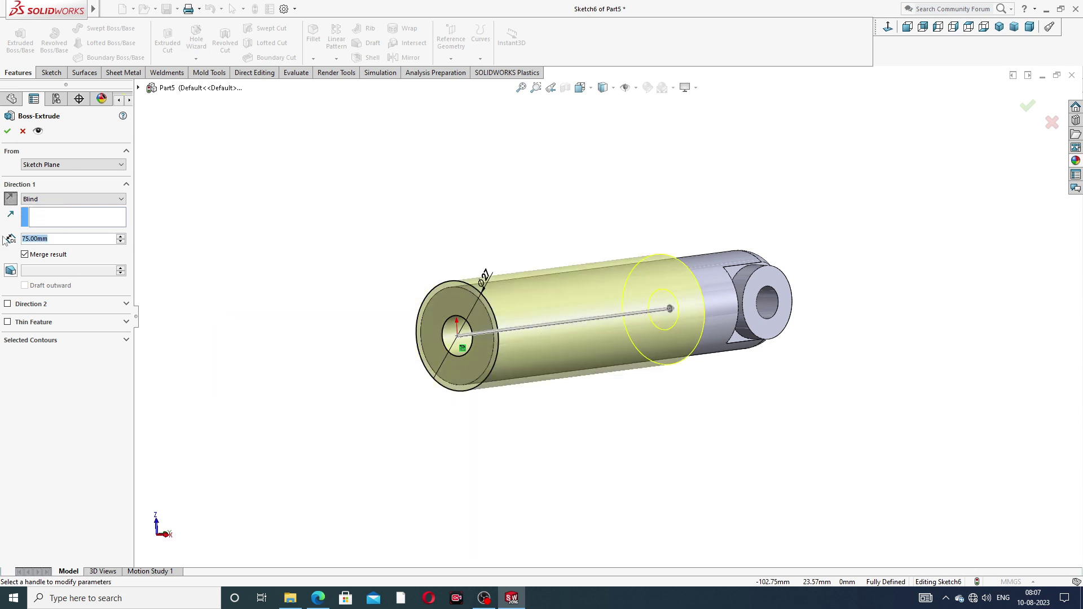
{"action": "type", "text": "80.93"}
{"action": "key", "text": "Return"}
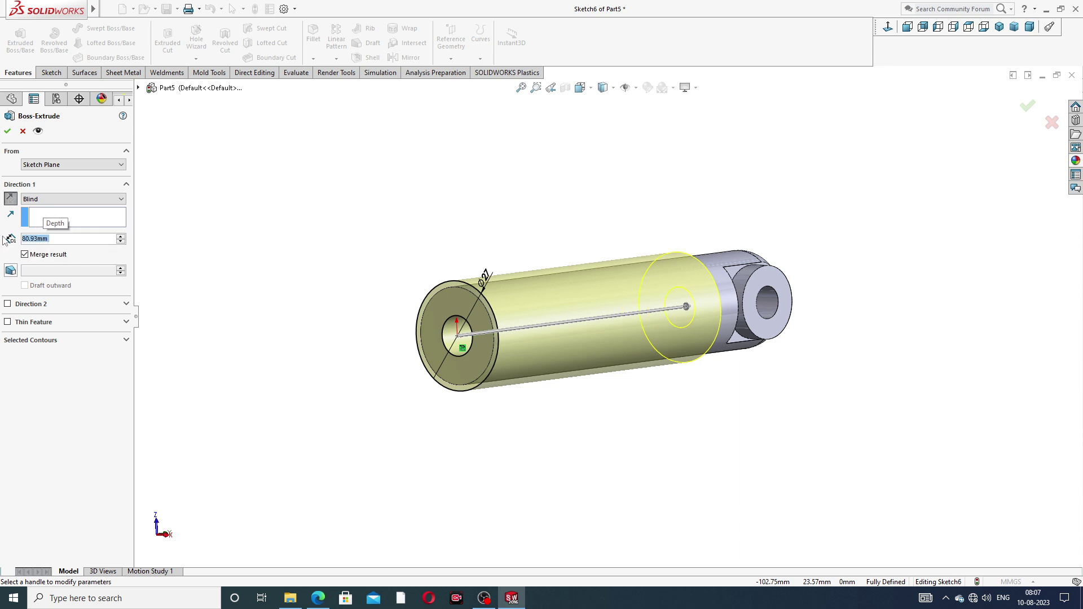
{"action": "middle_click_drag", "start_coordinate": [524, 296], "coordinate": [468, 291]}
{"action": "left_click", "coordinate": [8, 132]}
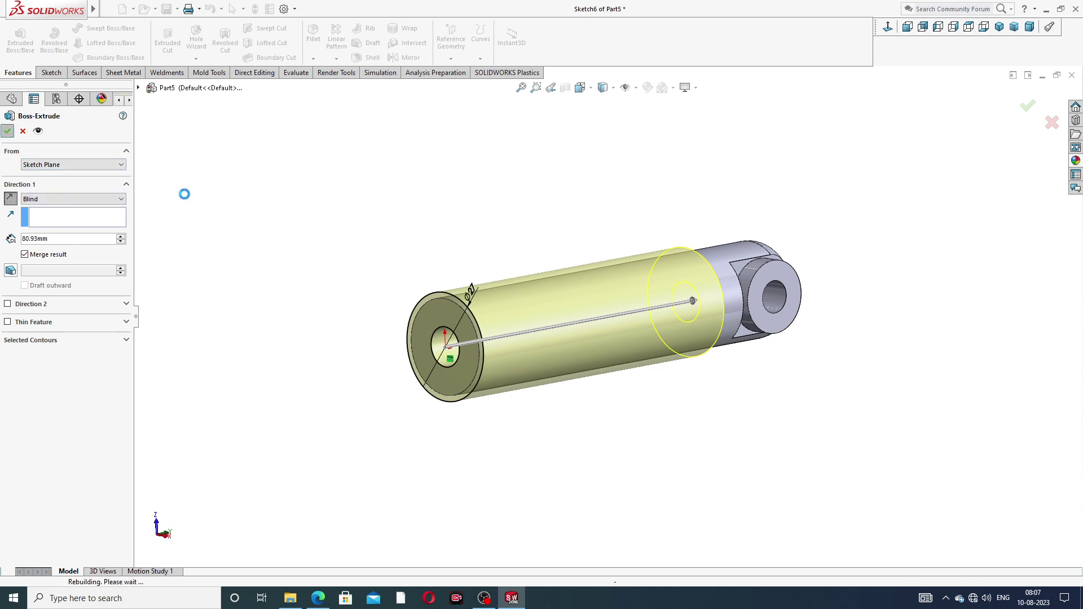
{"action": "left_click", "coordinate": [496, 227]}
{"action": "middle_click_drag", "start_coordinate": [716, 221], "coordinate": [584, 298]}
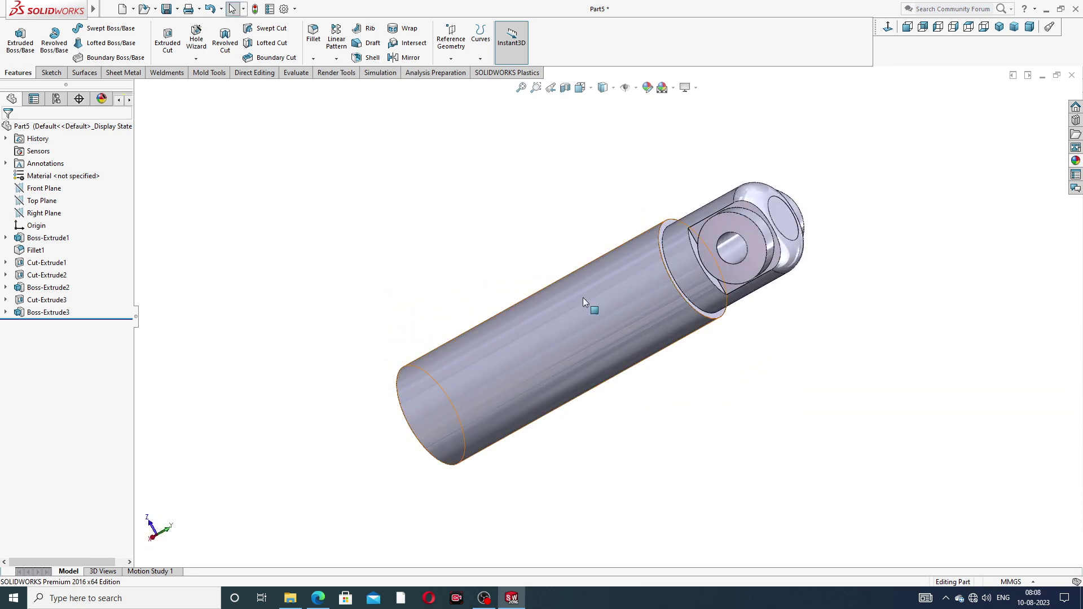
Check the PDF drawing and chamfer the outer edge of the rod's bottom end with 4 mm distance at 45 degrees.
{"action": "left_click", "coordinate": [319, 599]}
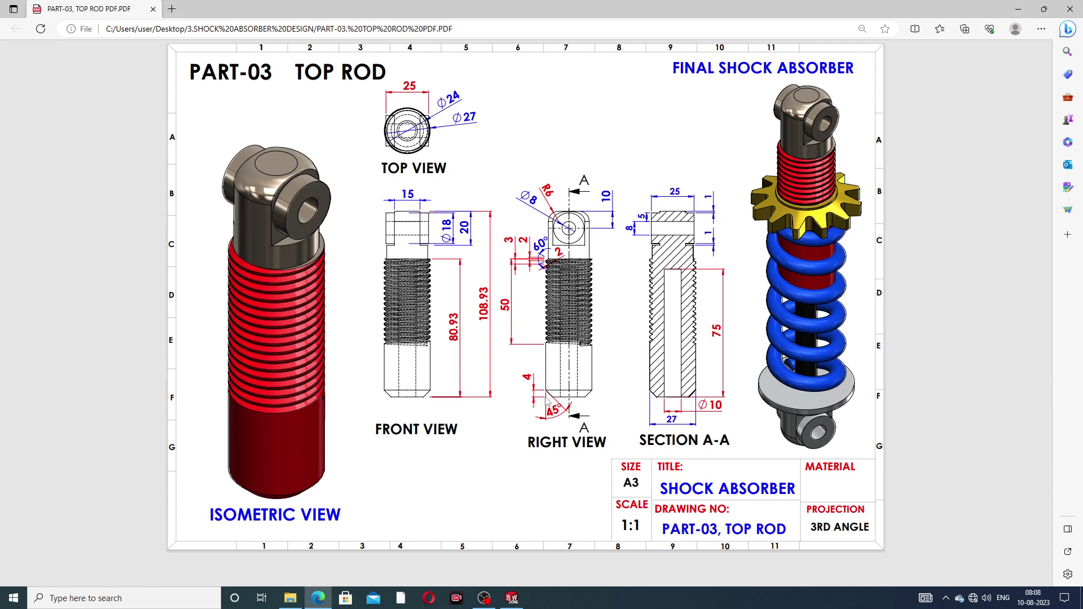
{"action": "left_click", "coordinate": [319, 598]}
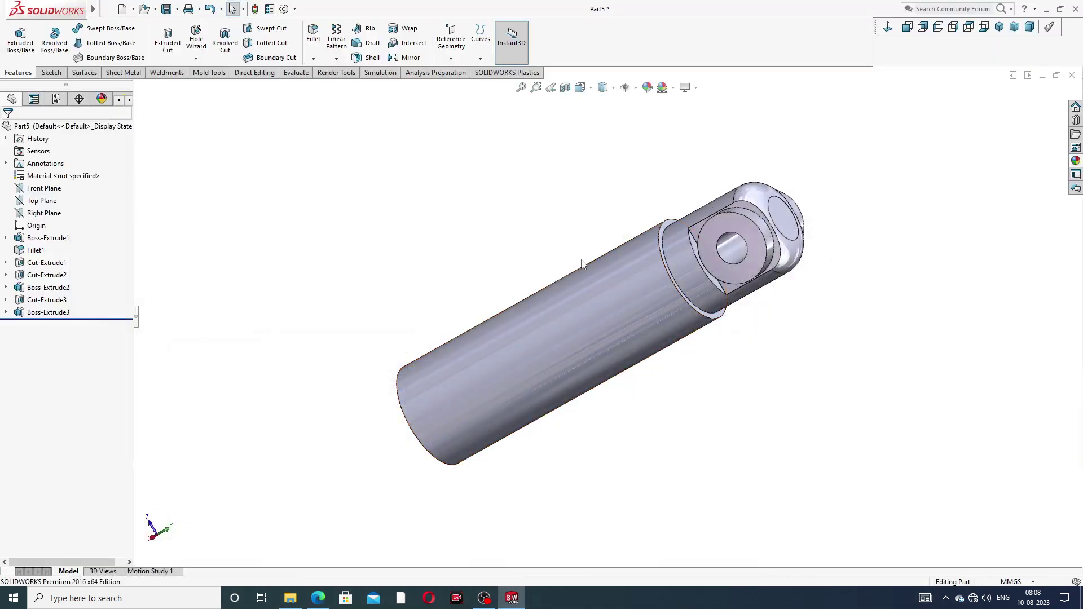
{"action": "middle_click_drag", "start_coordinate": [584, 292], "coordinate": [649, 217]}
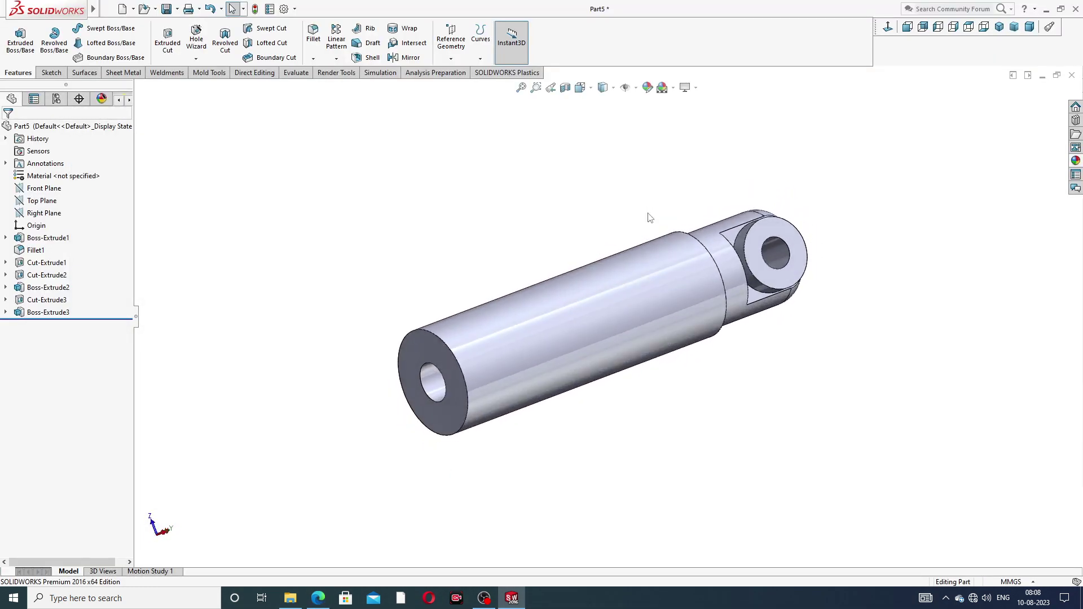
{"action": "left_click", "coordinate": [314, 58]}
{"action": "left_click", "coordinate": [338, 86]}
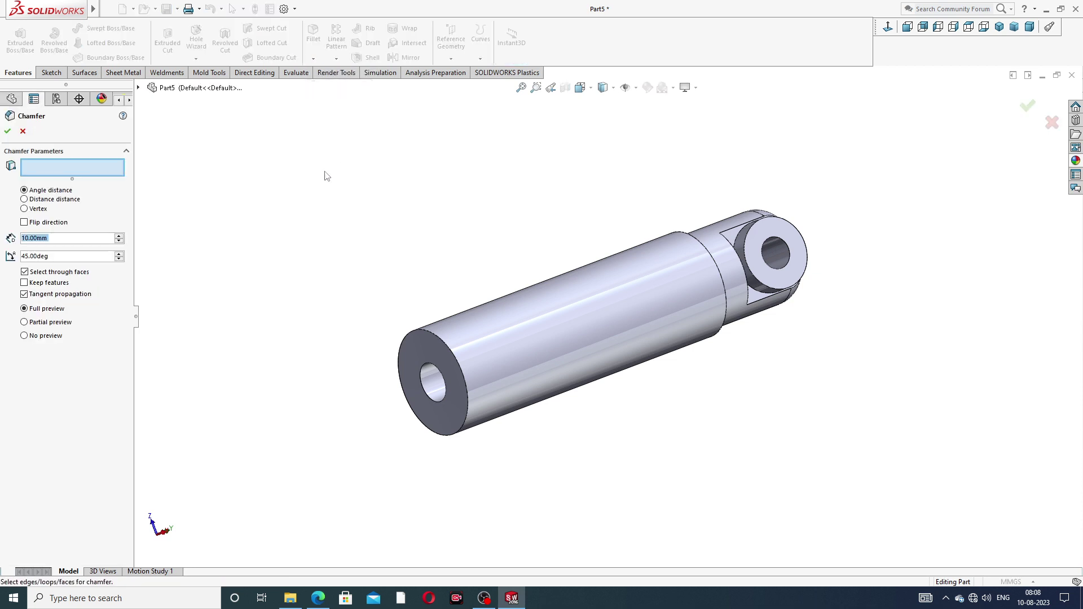
{"action": "type", "text": "4"}
{"action": "key", "text": "Return"}
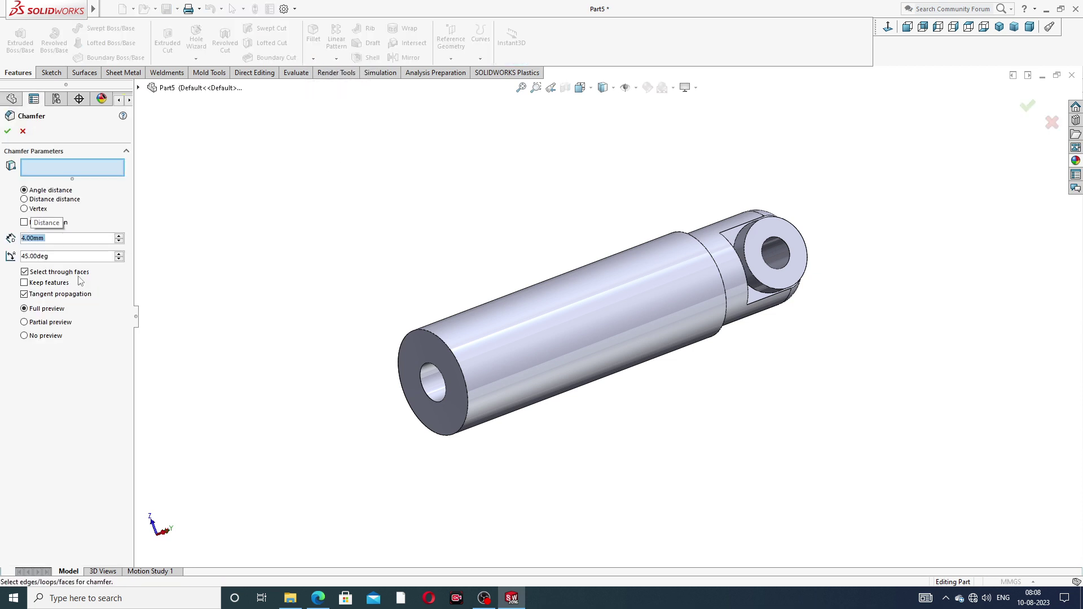
{"action": "left_click", "coordinate": [432, 333]}
{"action": "left_click", "coordinate": [8, 132]}
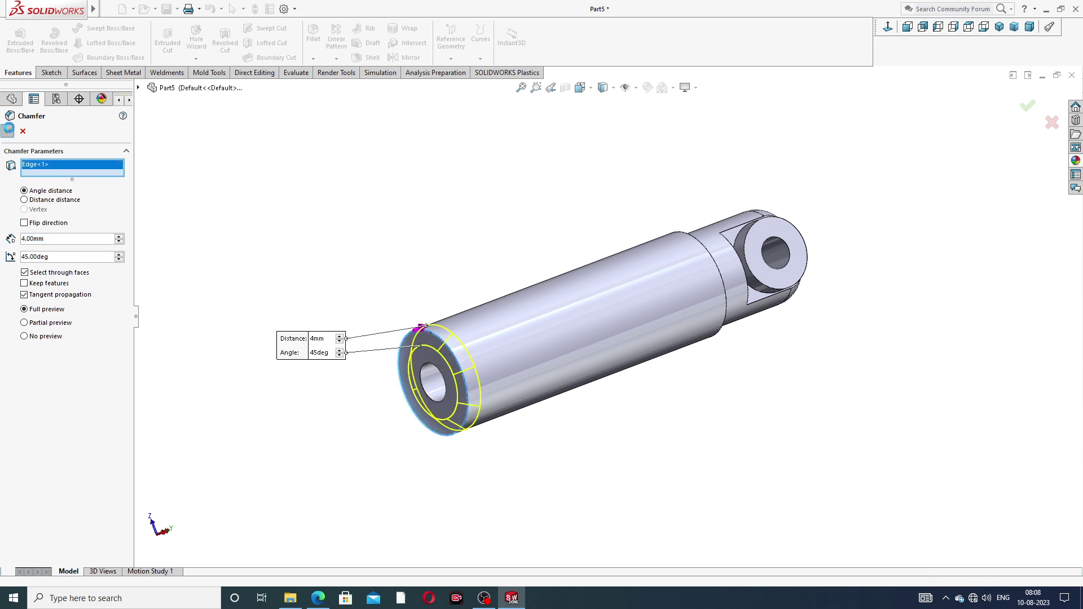
{"action": "middle_click_drag", "start_coordinate": [511, 303], "coordinate": [659, 258]}
{"action": "middle_click_drag", "start_coordinate": [665, 210], "coordinate": [424, 431]}
Recheck the PDF drawing, start a sketch on the ring-shaped shoulder face and convert its 27 mm outer edge into a sketch circle.
{"action": "left_click", "coordinate": [318, 599]}
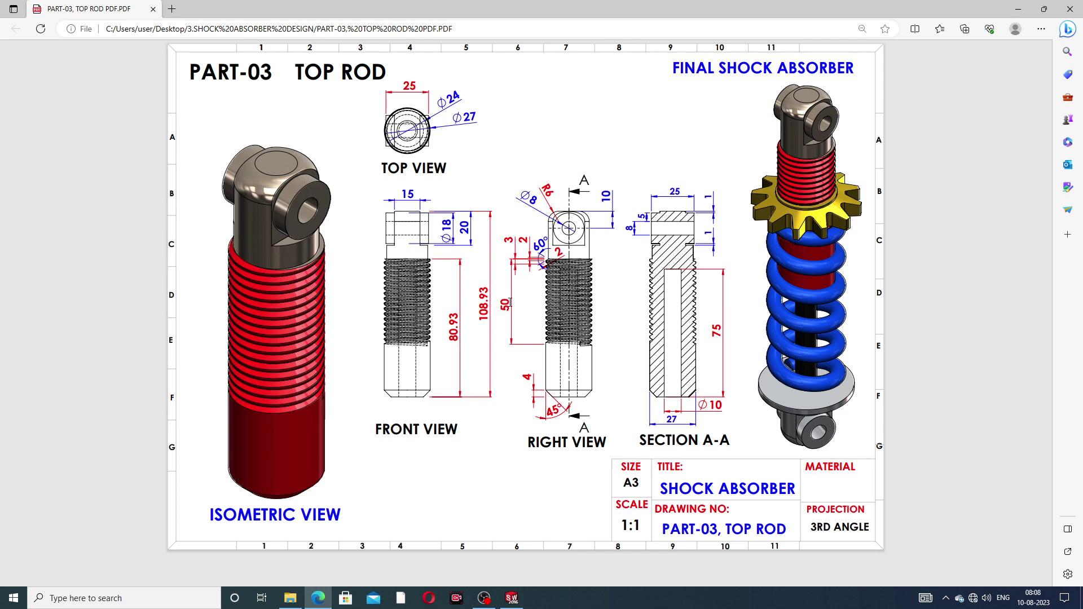
{"action": "left_click", "coordinate": [317, 603]}
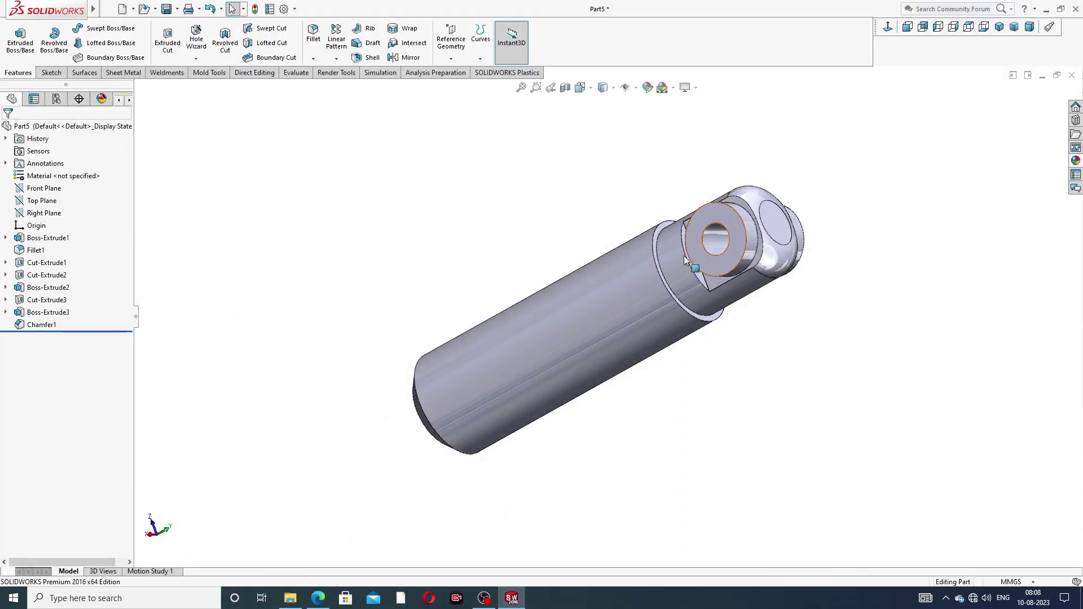
{"action": "scroll", "coordinate": [661, 261], "scroll_direction": "down", "scroll_amount": 5}
{"action": "left_click", "coordinate": [632, 226]}
{"action": "left_click", "coordinate": [583, 181]}
{"action": "left_click", "coordinate": [641, 208]}
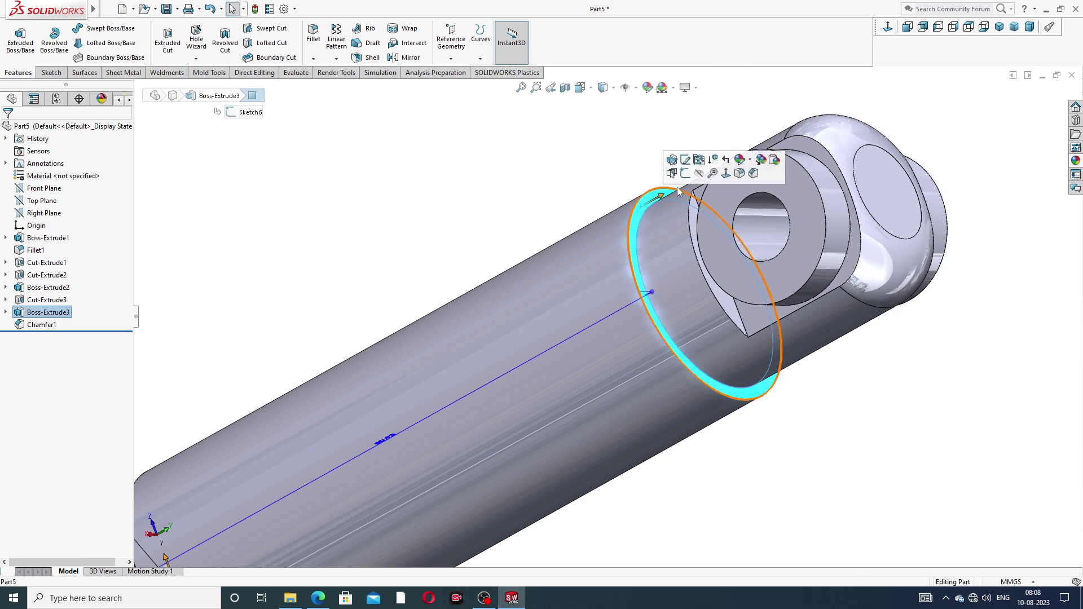
{"action": "left_click", "coordinate": [693, 173]}
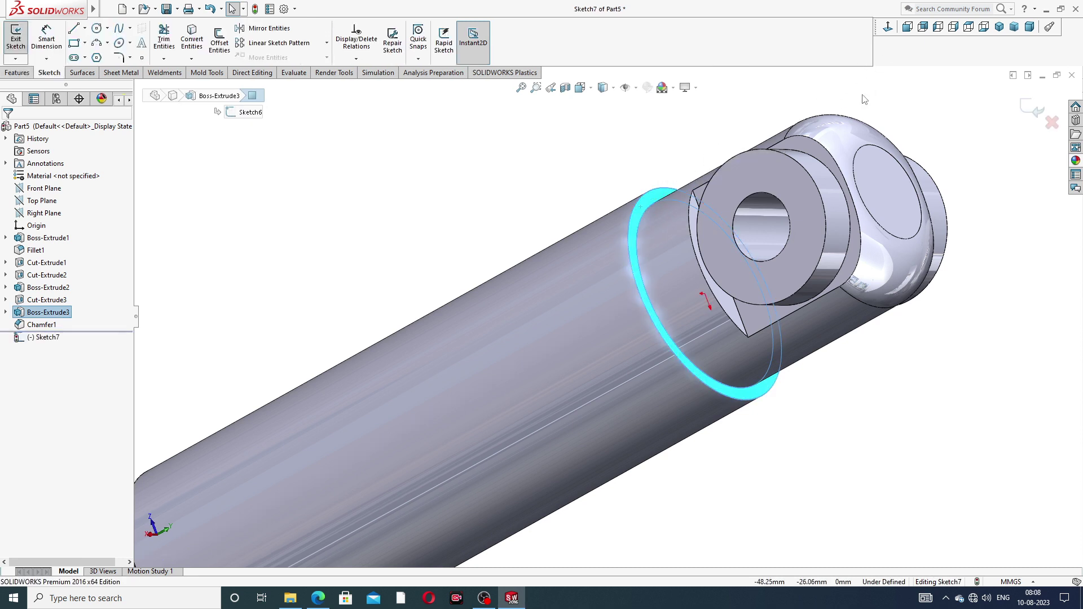
{"action": "scroll", "coordinate": [666, 220], "scroll_direction": "down", "scroll_amount": 4}
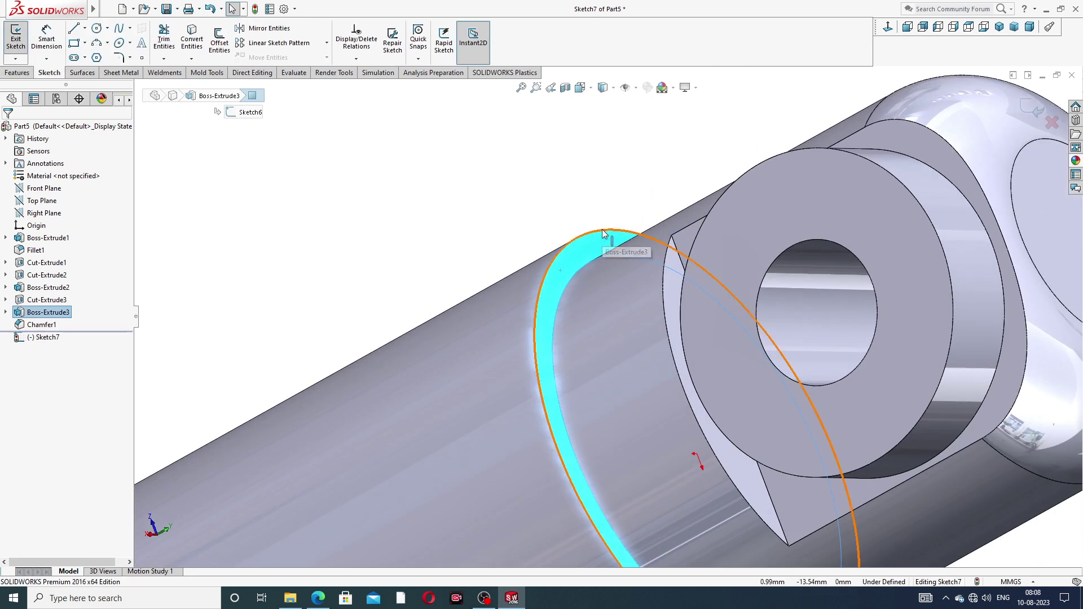
{"action": "key", "text": "j"}
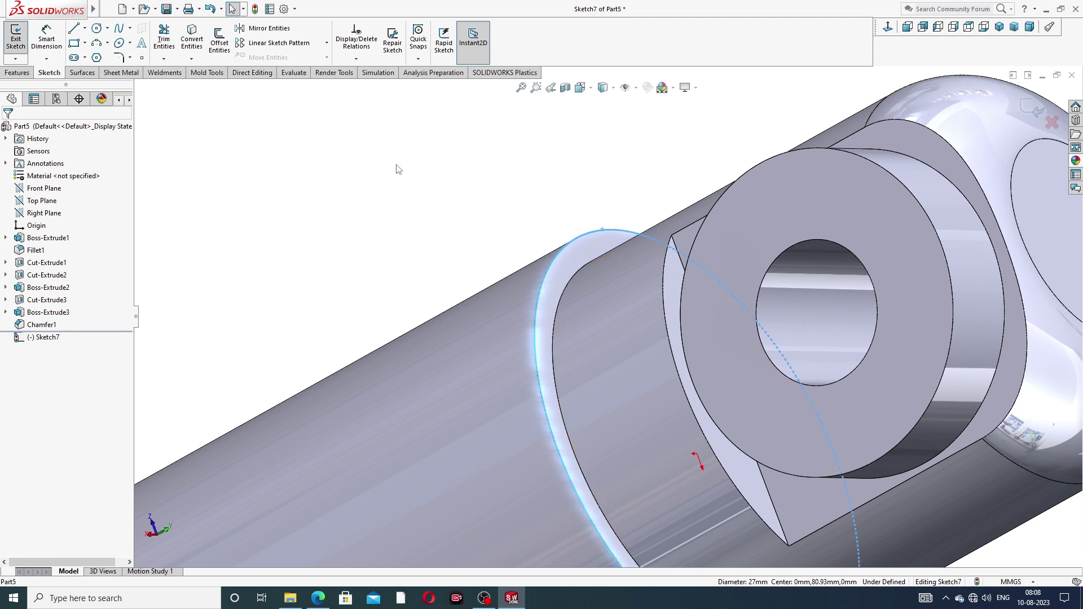
{"action": "scroll", "coordinate": [472, 224], "scroll_direction": "up", "scroll_amount": 2}
Create a clockwise constant-pitch helix from the 27 mm circle, defined by 50 mm height and 3 mm pitch, reversed down the rod, start angle 0 degrees.
{"action": "left_click", "coordinate": [18, 74]}
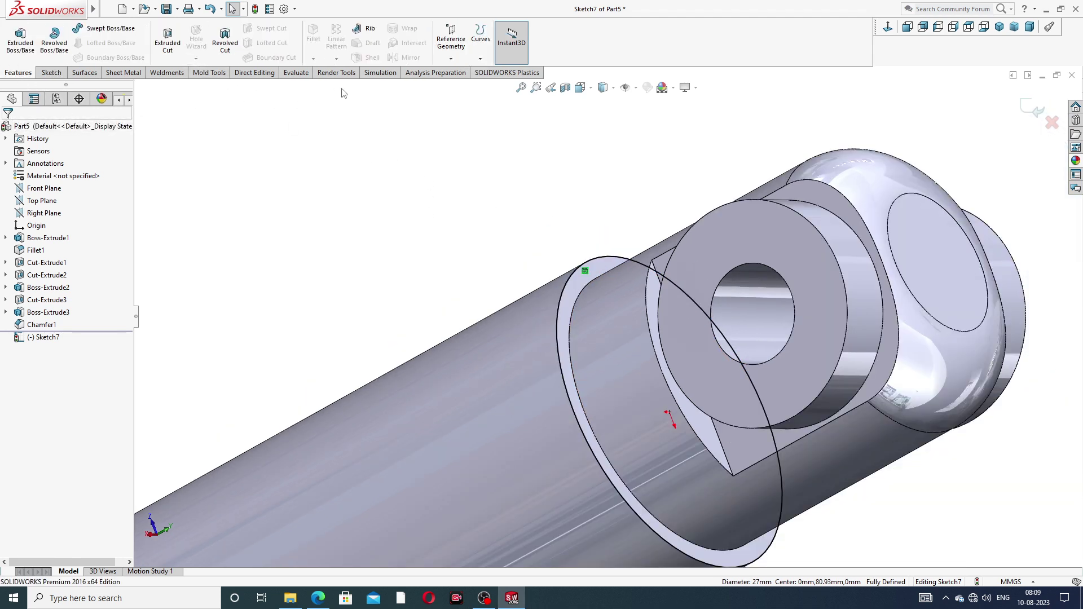
{"action": "left_click", "coordinate": [480, 58]}
{"action": "left_click", "coordinate": [502, 106]}
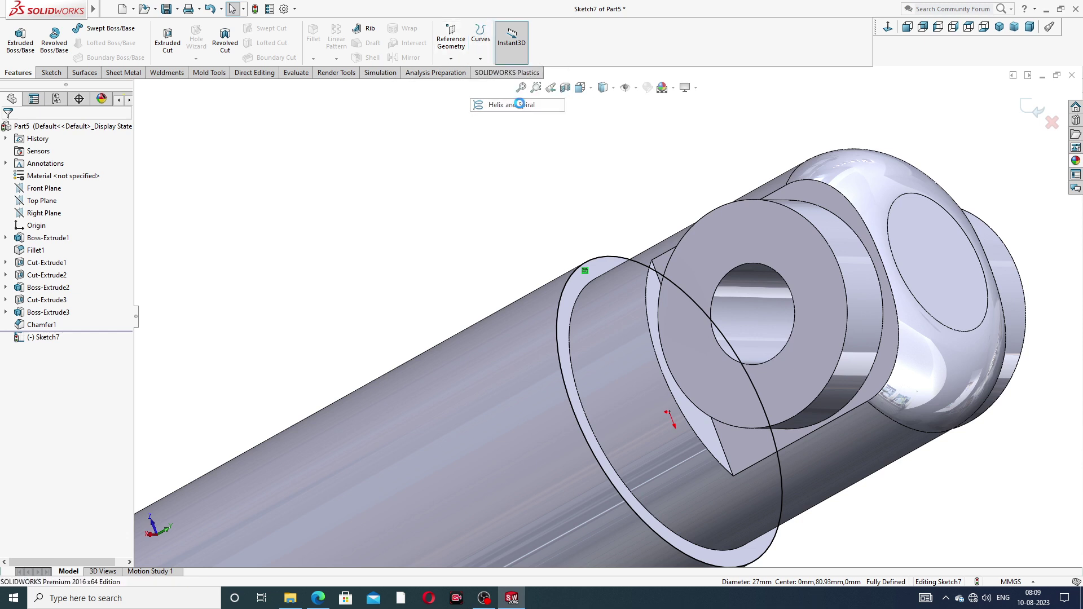
{"action": "scroll", "coordinate": [378, 150], "scroll_direction": "up", "scroll_amount": 4}
{"action": "middle_click_drag", "start_coordinate": [437, 274], "coordinate": [523, 316]}
{"action": "scroll", "coordinate": [522, 316], "scroll_direction": "down", "scroll_amount": 3}
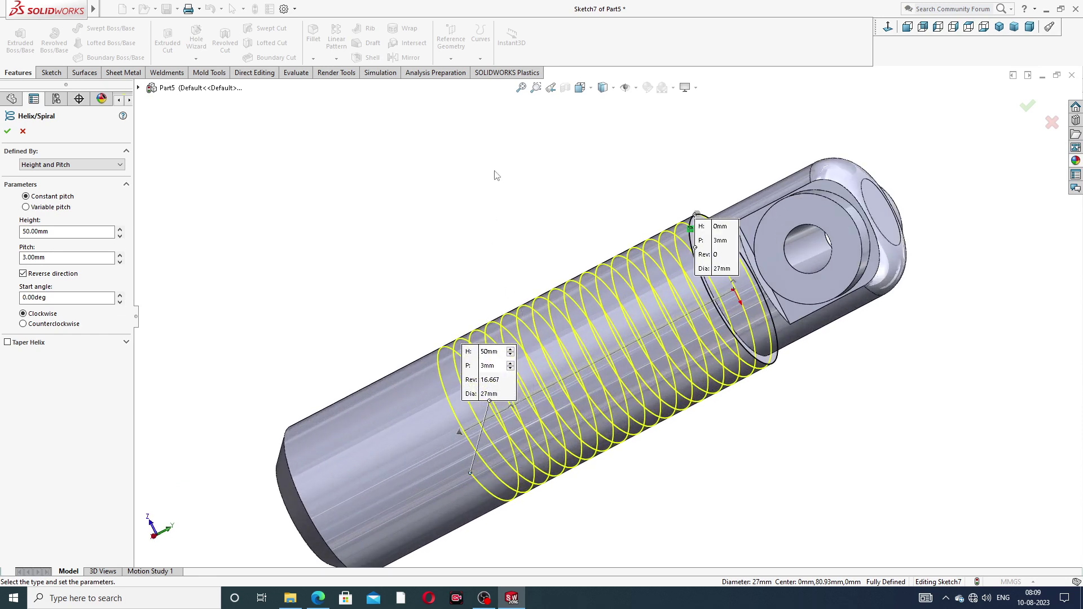
{"action": "left_click", "coordinate": [80, 166]}
{"action": "left_click", "coordinate": [78, 191]}
{"action": "left_click", "coordinate": [50, 275]}
{"action": "left_click", "coordinate": [50, 277]}
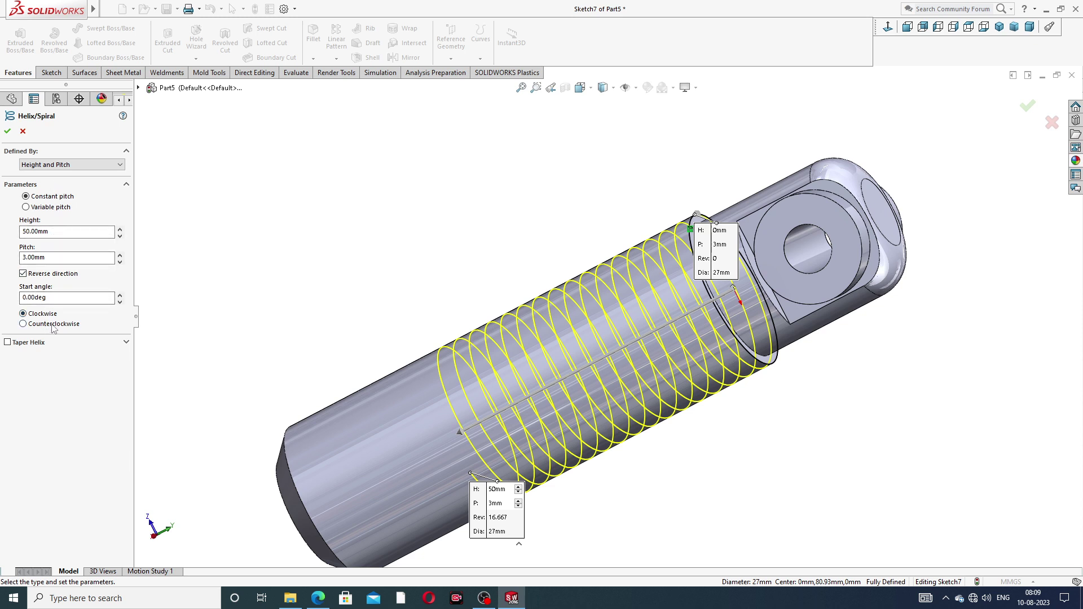
{"action": "scroll", "coordinate": [483, 343], "scroll_direction": "up", "scroll_amount": 3}
{"action": "middle_click_drag", "start_coordinate": [495, 339], "coordinate": [514, 316]}
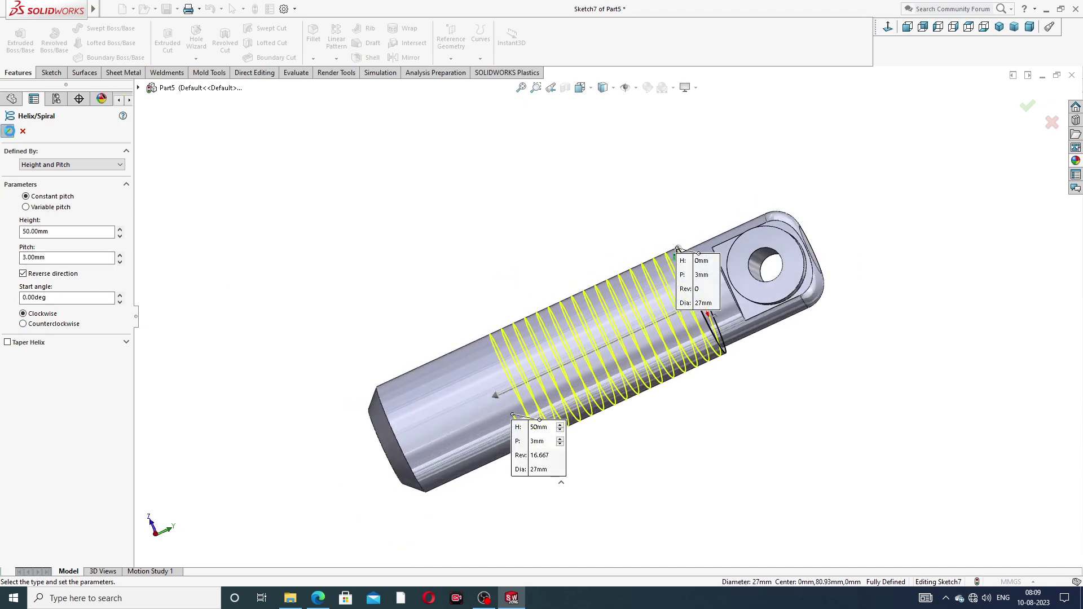
{"action": "left_click", "coordinate": [7, 132]}
{"action": "middle_click_drag", "start_coordinate": [567, 246], "coordinate": [534, 250]}
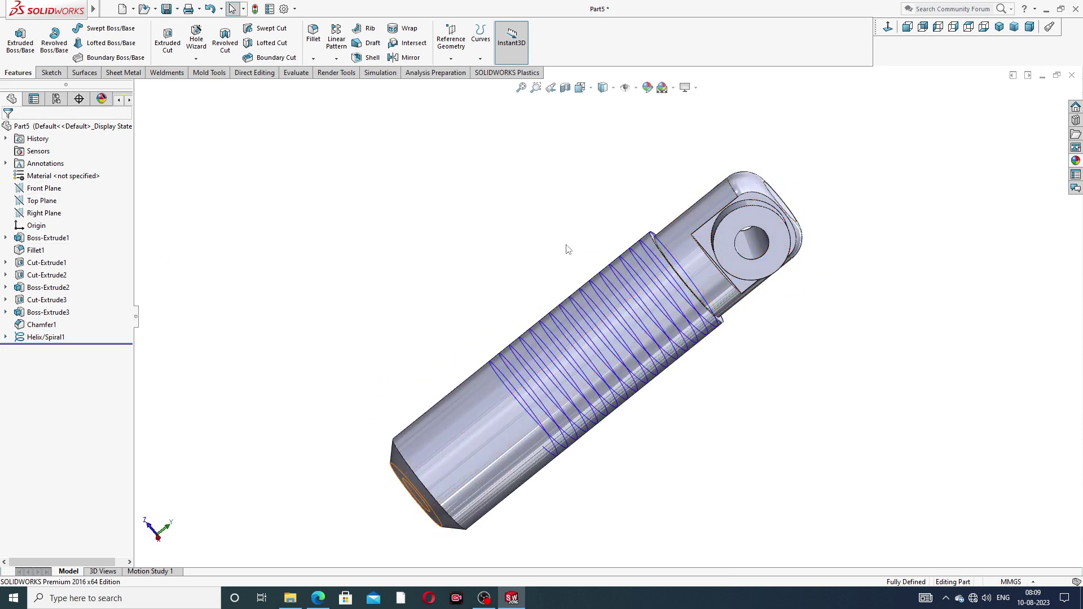
{"action": "scroll", "coordinate": [596, 250], "scroll_direction": "up", "scroll_amount": 3}
{"action": "middle_click_drag", "start_coordinate": [607, 262], "coordinate": [622, 337]}
{"action": "scroll", "coordinate": [617, 259], "scroll_direction": "down", "scroll_amount": 2}
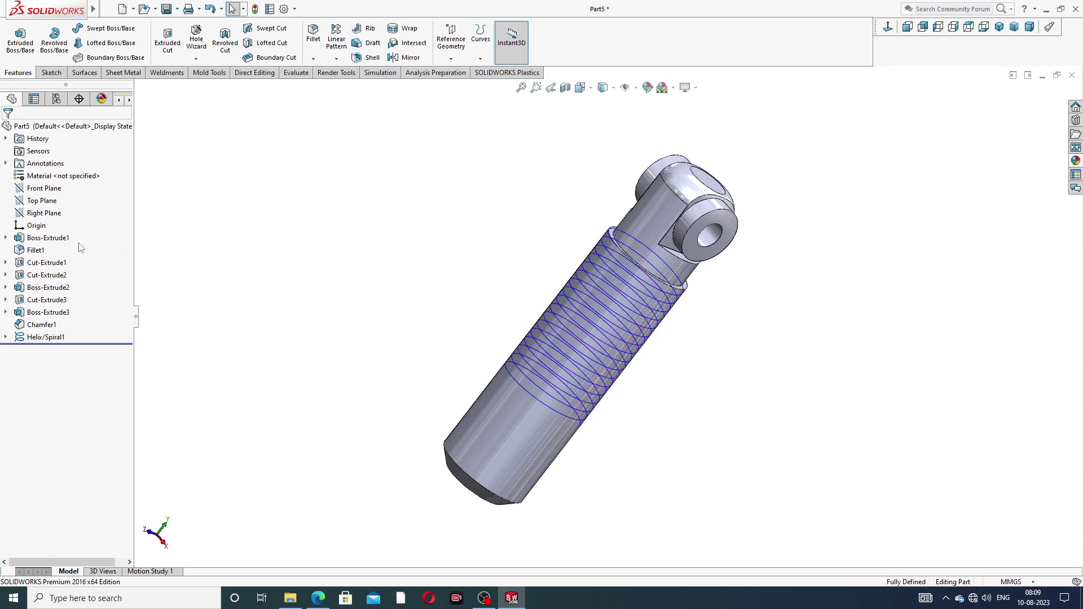
Start a line sketch on the Right Plane, viewed face-on at the shoulder where the helix begins.
{"action": "left_click", "coordinate": [54, 215]}
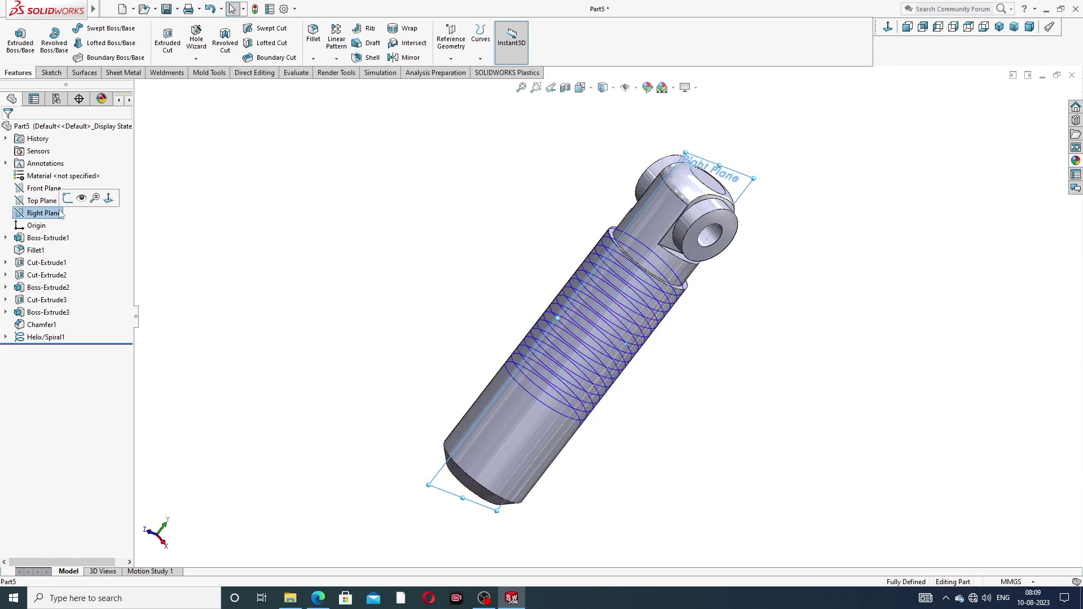
{"action": "left_click", "coordinate": [59, 214]}
{"action": "left_click", "coordinate": [888, 26]}
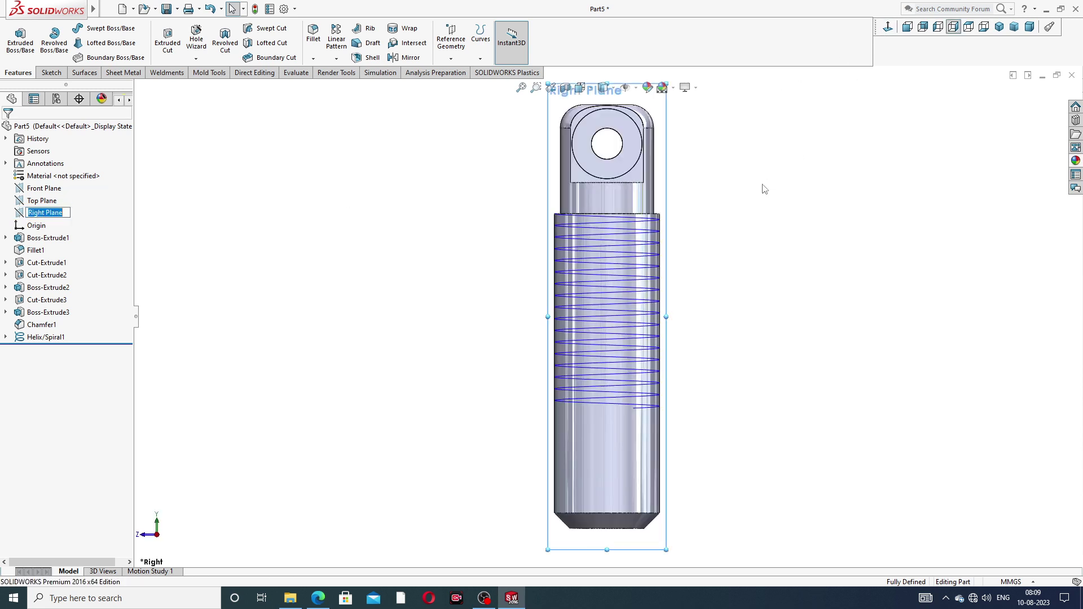
{"action": "scroll", "coordinate": [590, 238], "scroll_direction": "down", "scroll_amount": 5}
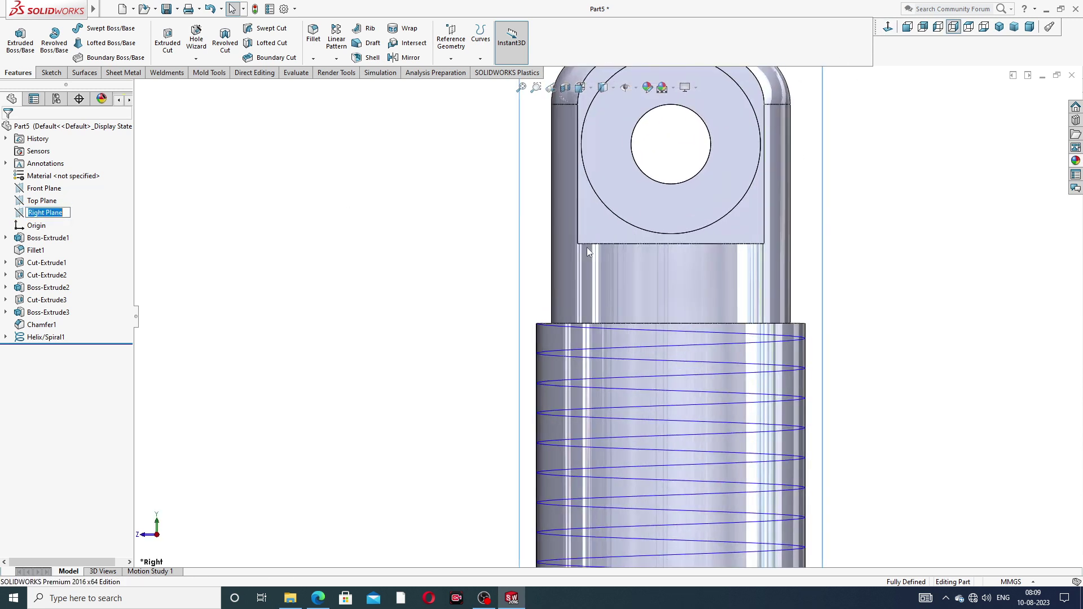
{"action": "scroll", "coordinate": [582, 276], "scroll_direction": "up", "scroll_amount": 5}
{"action": "scroll", "coordinate": [392, 244], "scroll_direction": "down", "scroll_amount": 5}
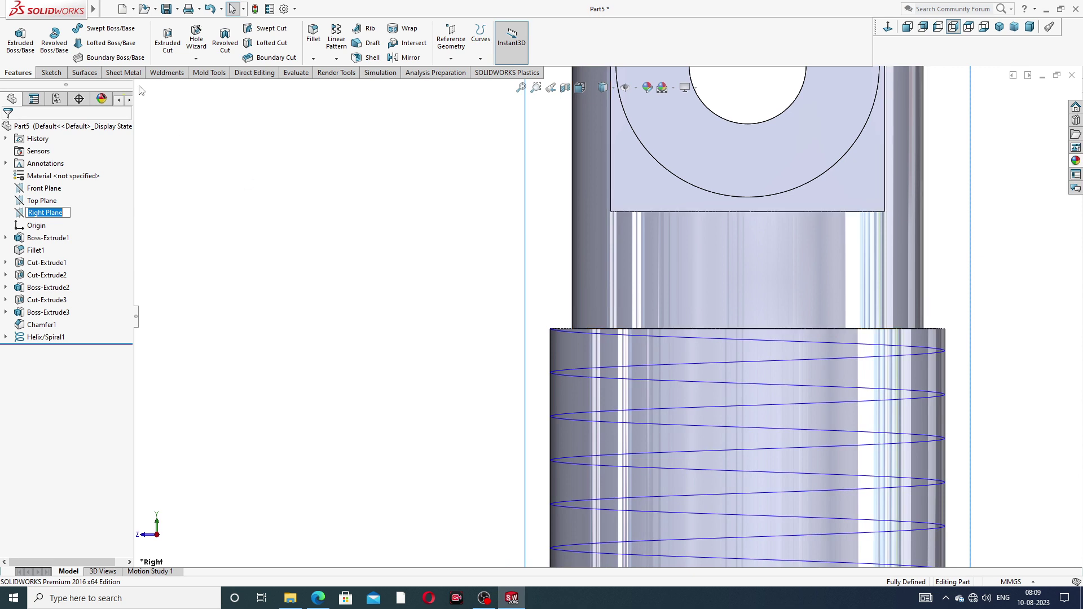
{"action": "left_click", "coordinate": [51, 72]}
{"action": "left_click", "coordinate": [74, 28]}
Sketch a closed triangle beside the shoulder, its vertical side about 4.1 mm long and its tip pointing toward the rod.
{"action": "scroll", "coordinate": [500, 262], "scroll_direction": "down", "scroll_amount": 2}
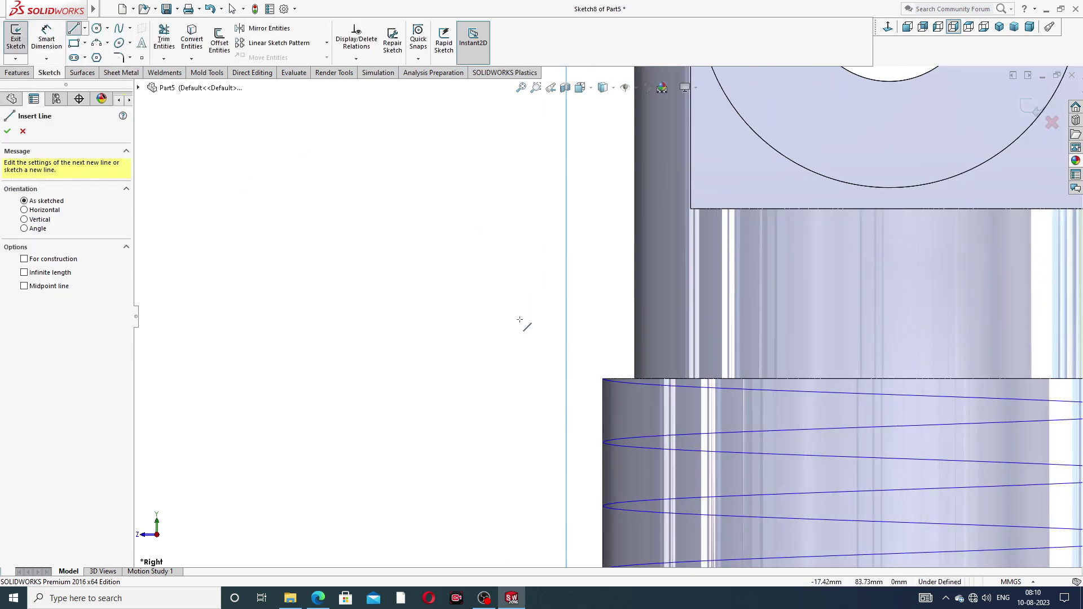
{"action": "left_click", "coordinate": [494, 335]}
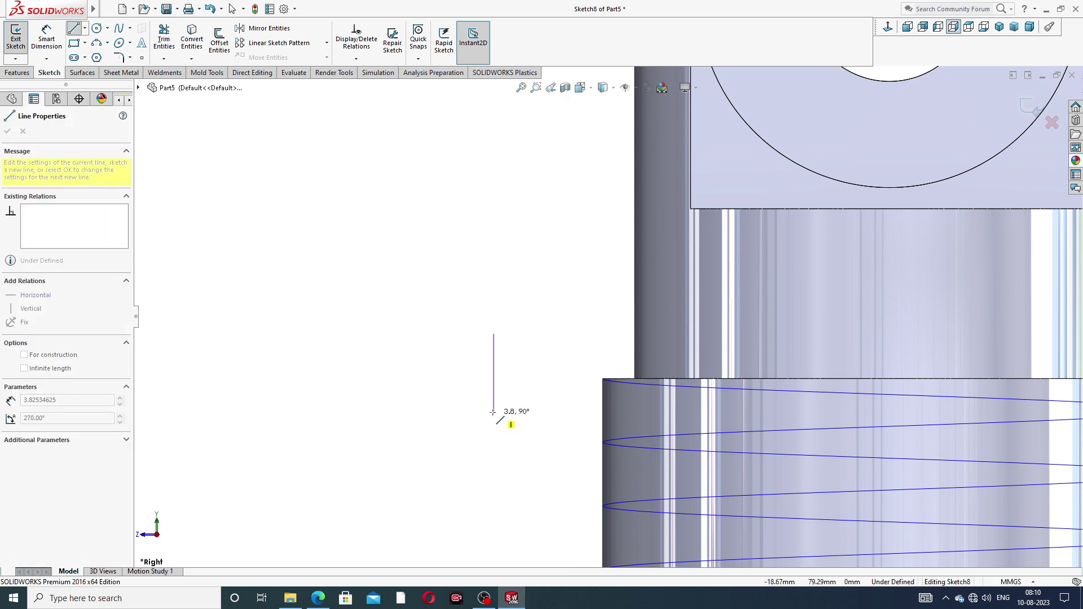
{"action": "left_click", "coordinate": [494, 421]}
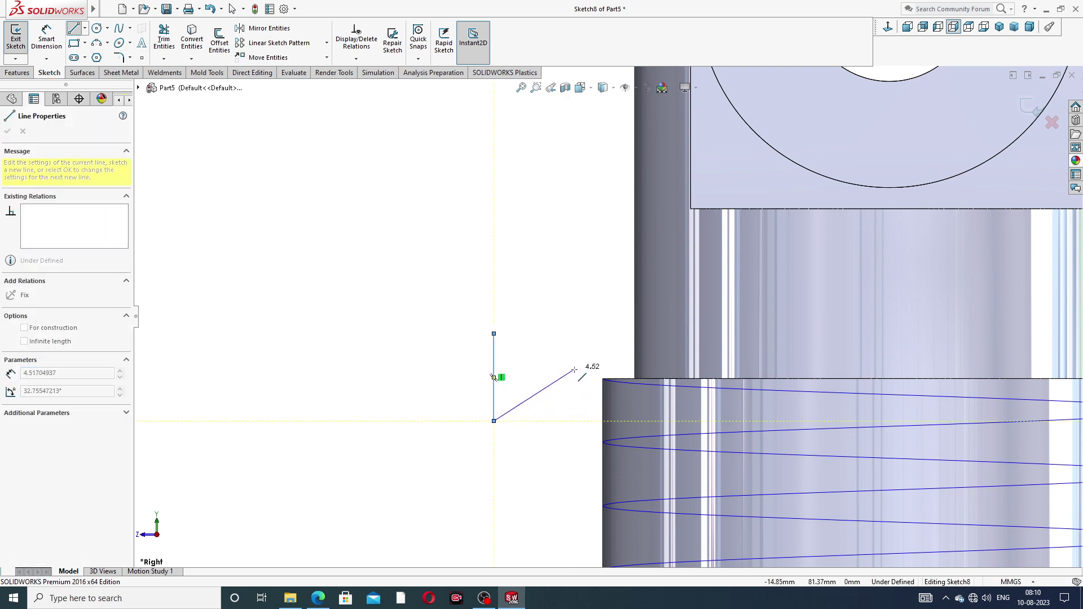
{"action": "left_click", "coordinate": [573, 377]}
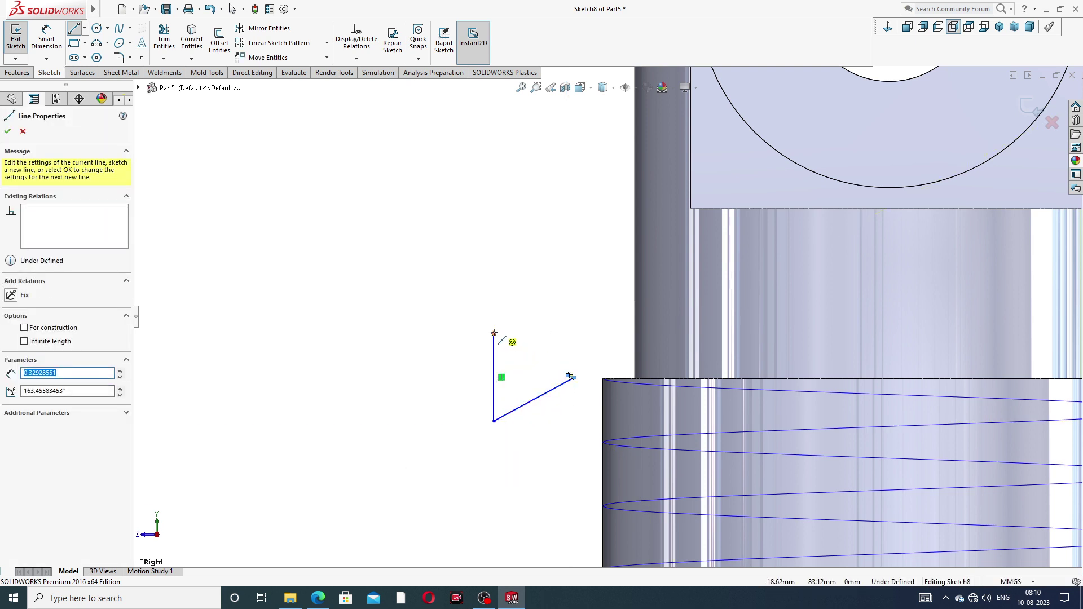
{"action": "right_click", "coordinate": [508, 272]}
{"action": "left_click", "coordinate": [538, 275]}
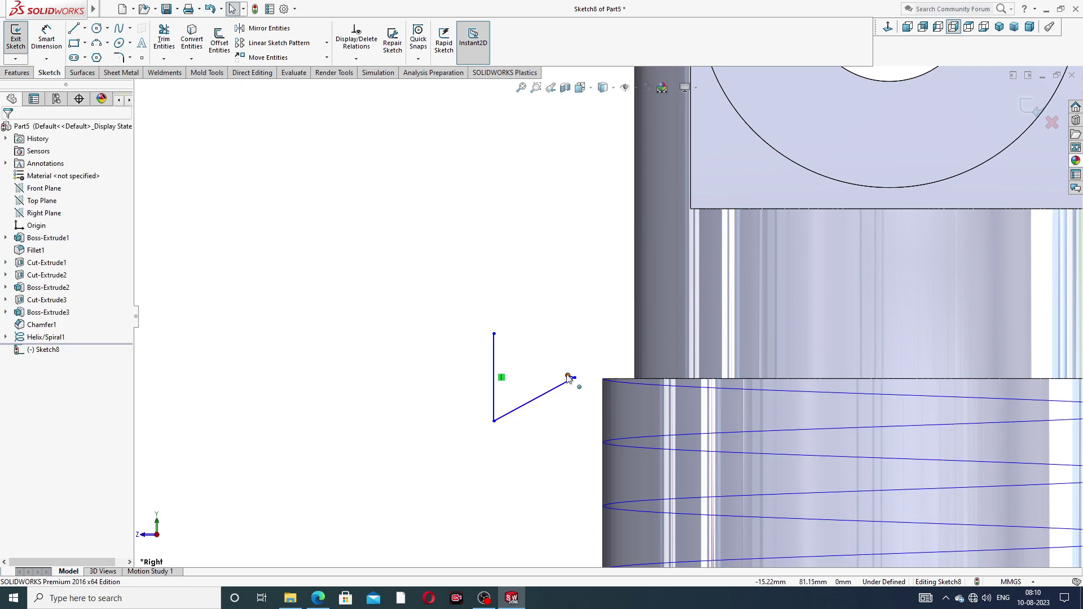
{"action": "left_click_drag", "start_coordinate": [571, 377], "coordinate": [494, 333]}
{"action": "left_click", "coordinate": [521, 285]}
{"action": "scroll", "coordinate": [564, 440], "scroll_direction": "down", "scroll_amount": 3}
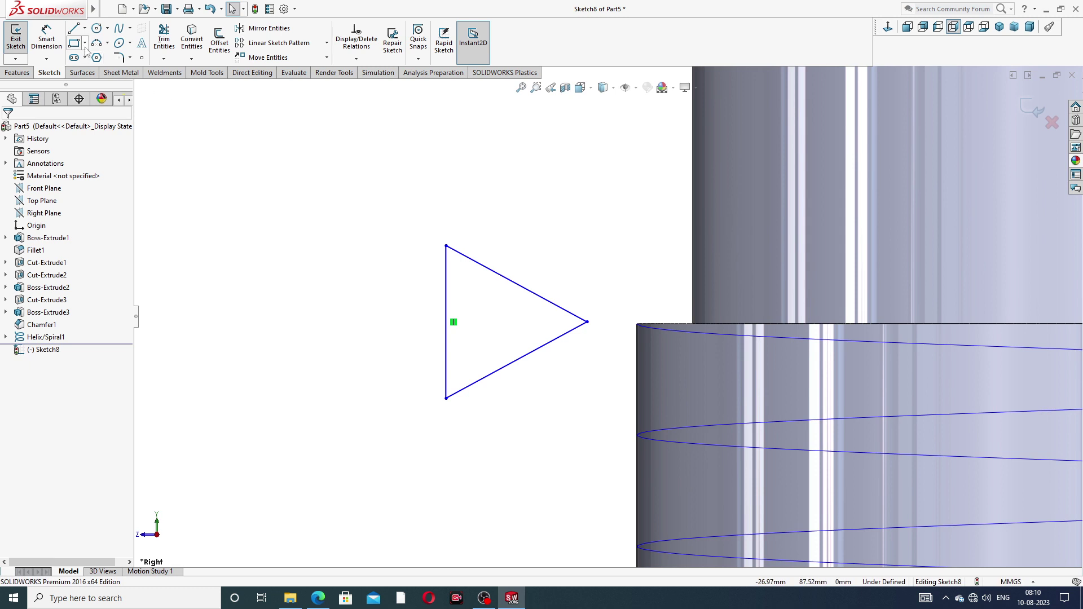
Draw a horizontal centerline from the midpoint of the triangle's vertical side to its tip.
{"action": "left_click", "coordinate": [85, 28]}
{"action": "left_click", "coordinate": [101, 56]}
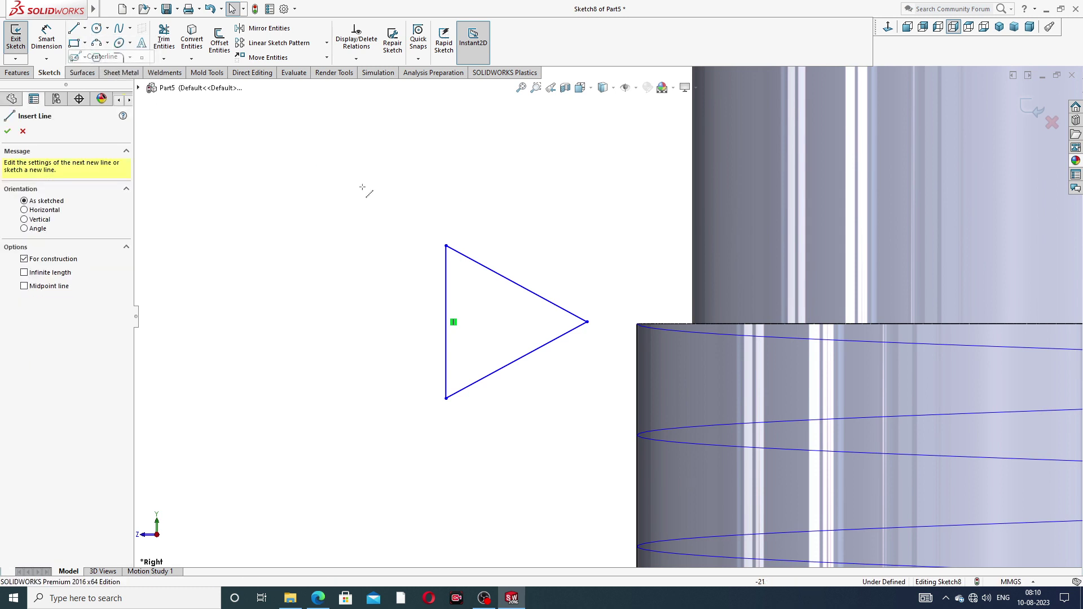
{"action": "left_click_drag", "start_coordinate": [445, 322], "coordinate": [587, 321]}
{"action": "right_click", "coordinate": [600, 274]}
{"action": "left_click", "coordinate": [610, 283]}
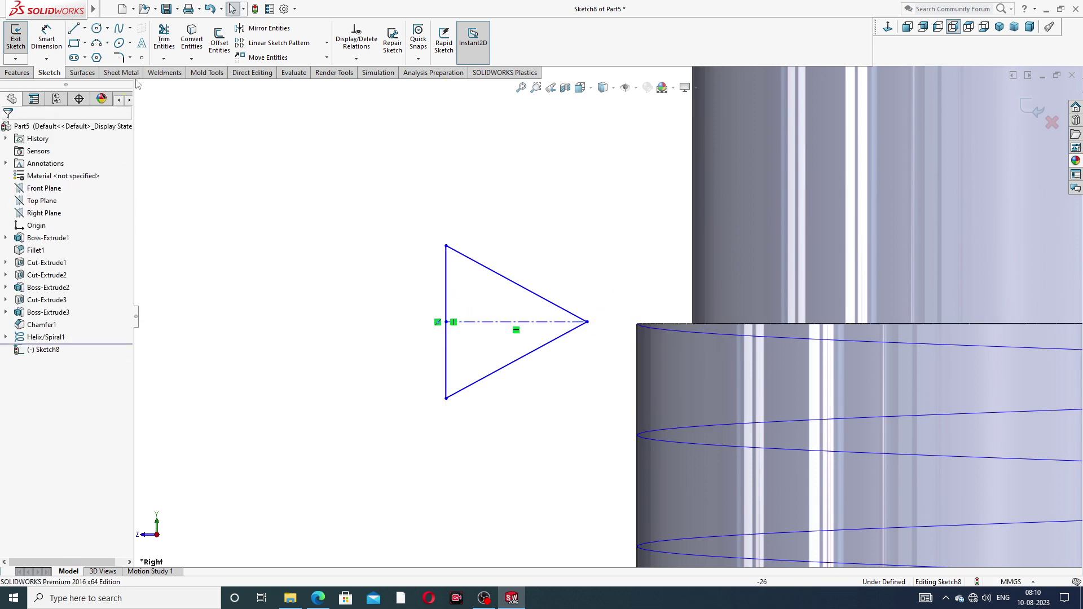
Dimension the triangle's vertical side and its lower sloped side at 2 mm each.
{"action": "left_click", "coordinate": [46, 38]}
{"action": "left_click", "coordinate": [446, 281]}
{"action": "left_click", "coordinate": [424, 315]}
{"action": "type", "text": "2"}
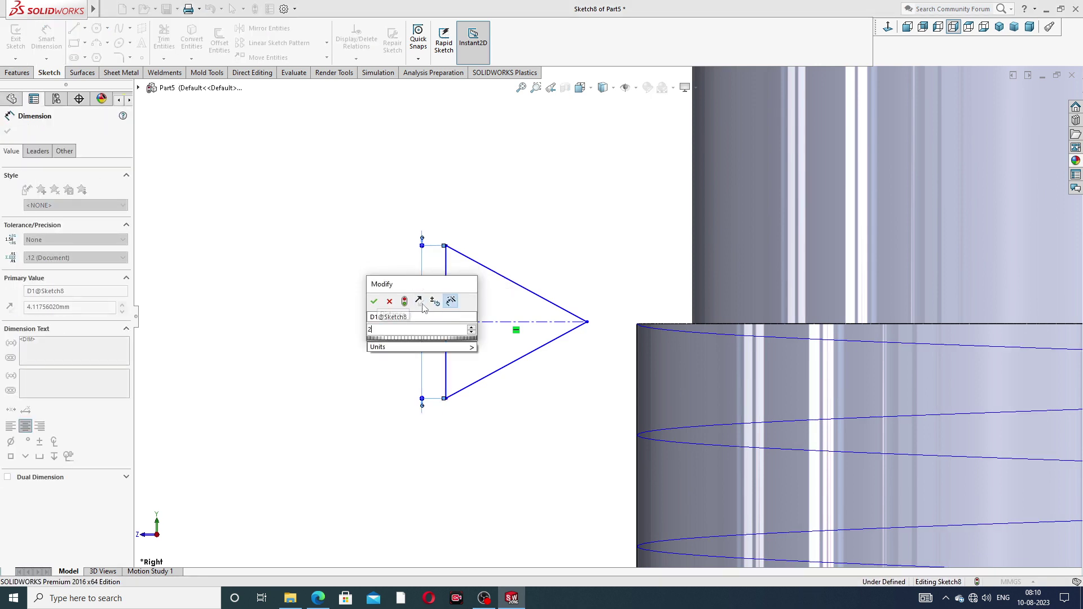
{"action": "key", "text": "Return"}
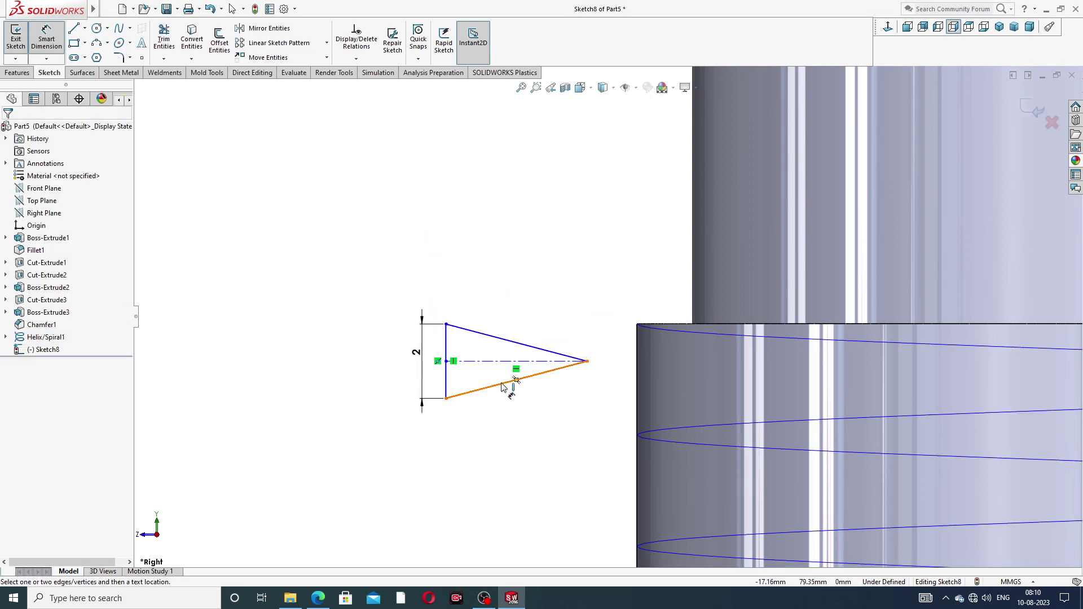
{"action": "left_click", "coordinate": [504, 388]}
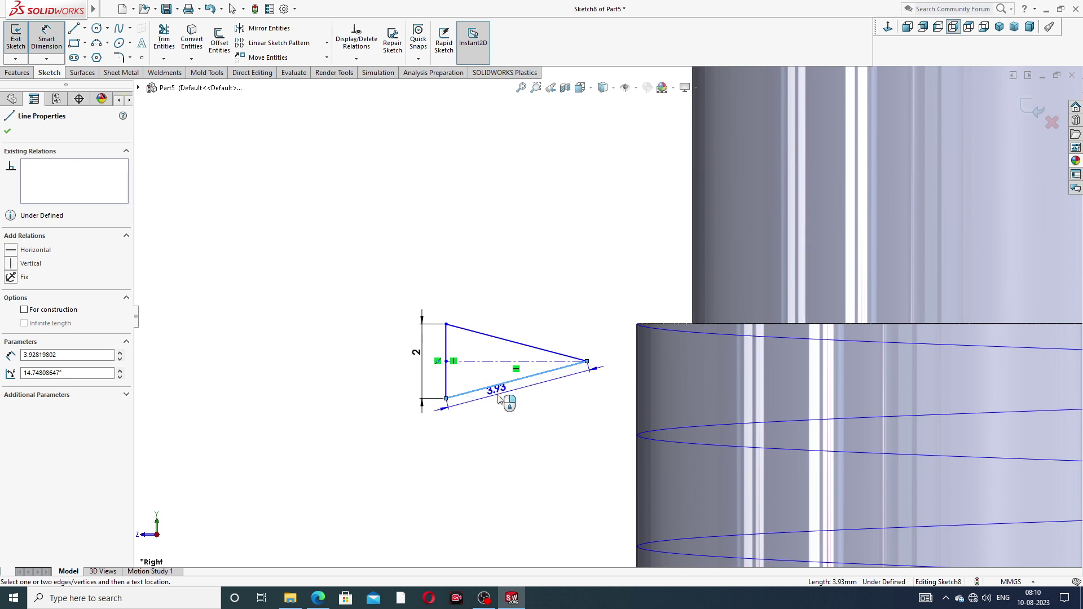
{"action": "left_click", "coordinate": [498, 398]}
{"action": "type", "text": "2"}
{"action": "key", "text": "Return"}
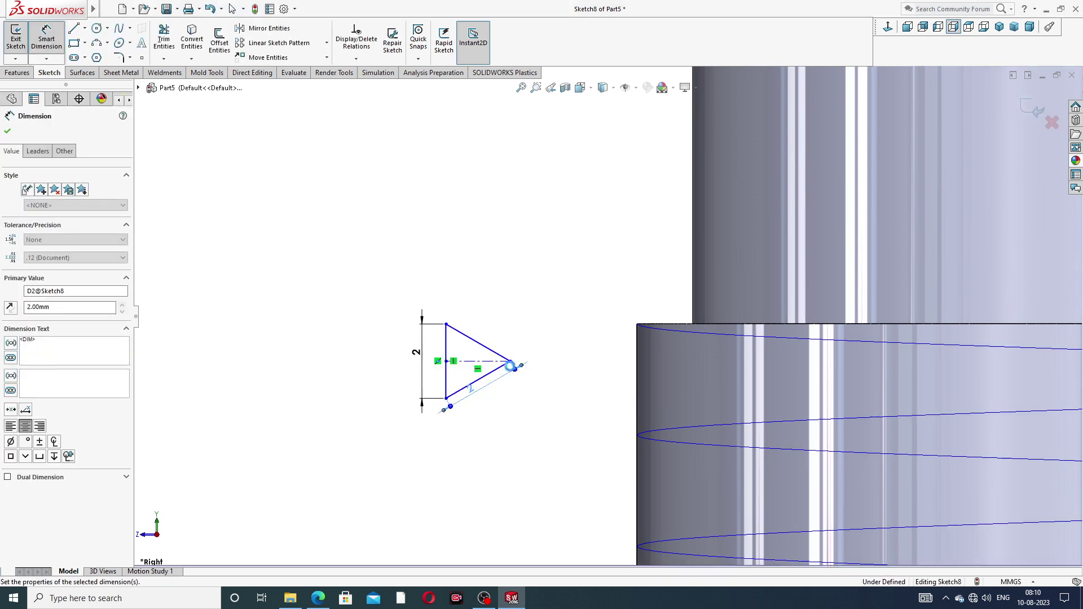
Try to dimension the angle between the triangle's two sloped sides.
{"action": "scroll", "coordinate": [462, 399], "scroll_direction": "down", "scroll_amount": 3}
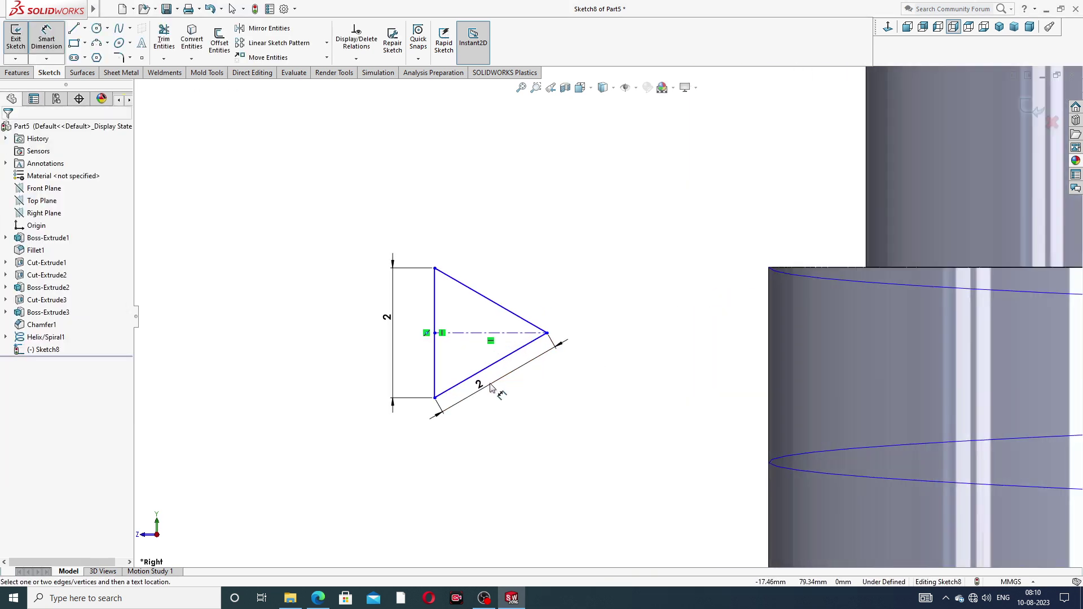
{"action": "left_click", "coordinate": [523, 320]}
{"action": "left_click", "coordinate": [539, 337]}
{"action": "left_click", "coordinate": [513, 338]}
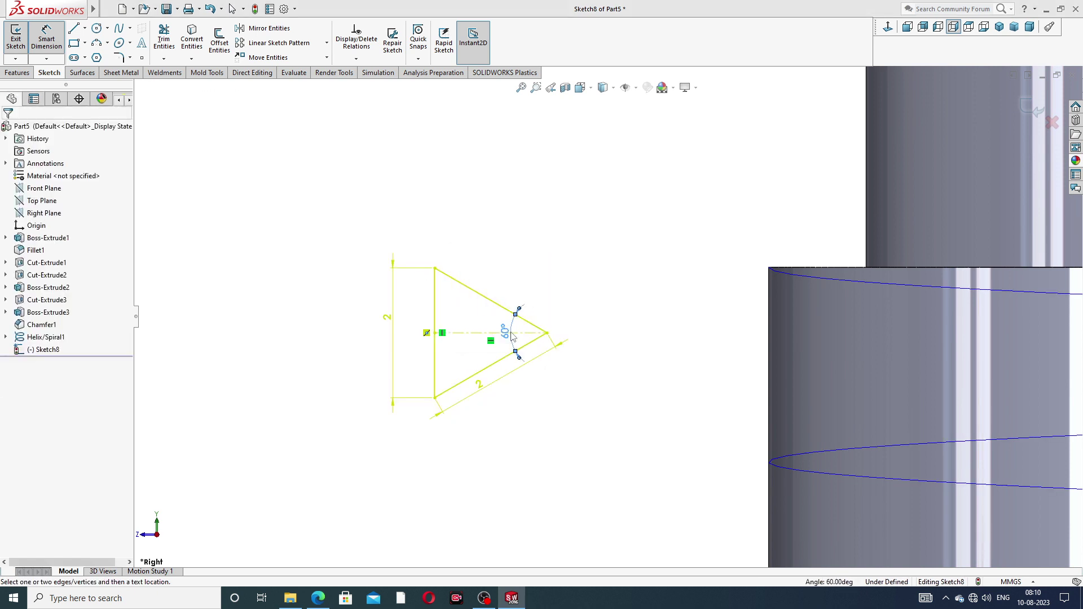
{"action": "left_click", "coordinate": [630, 254]}
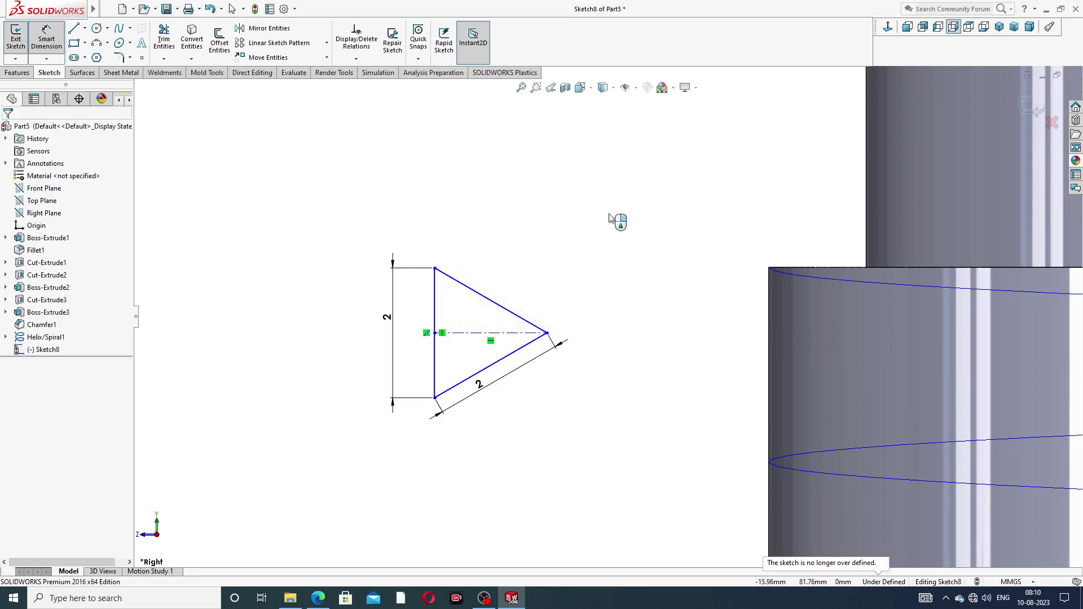
{"action": "right_click", "coordinate": [610, 219]}
{"action": "left_click", "coordinate": [638, 168]}
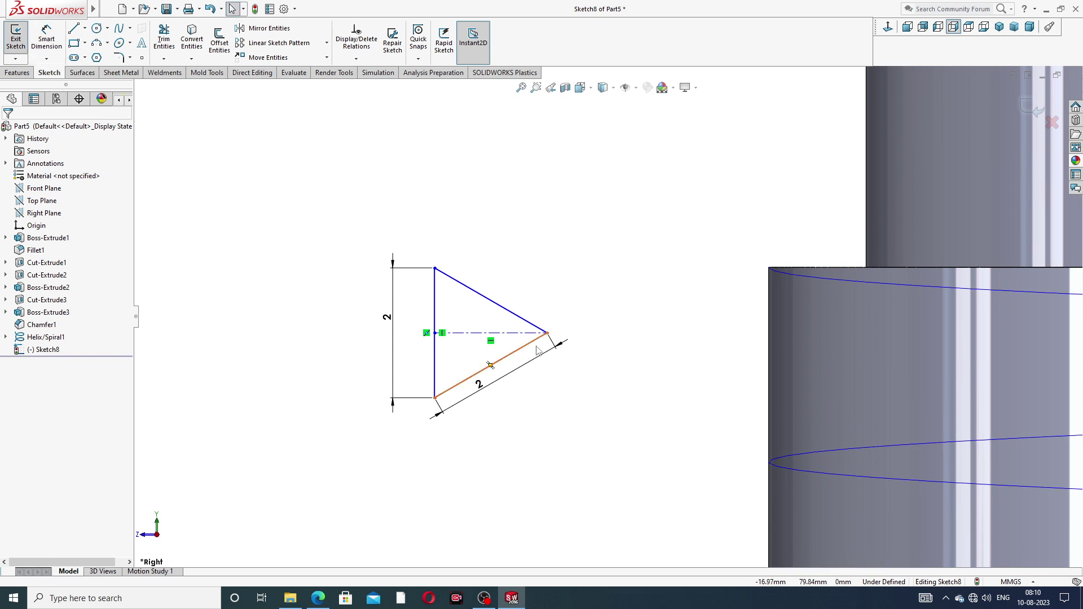
Reposition the triangle's vertical and sloped 2 mm dimensions for a tidier layout.
{"action": "scroll", "coordinate": [534, 359], "scroll_direction": "down", "scroll_amount": 1}
{"action": "scroll", "coordinate": [533, 359], "scroll_direction": "down", "scroll_amount": 1}
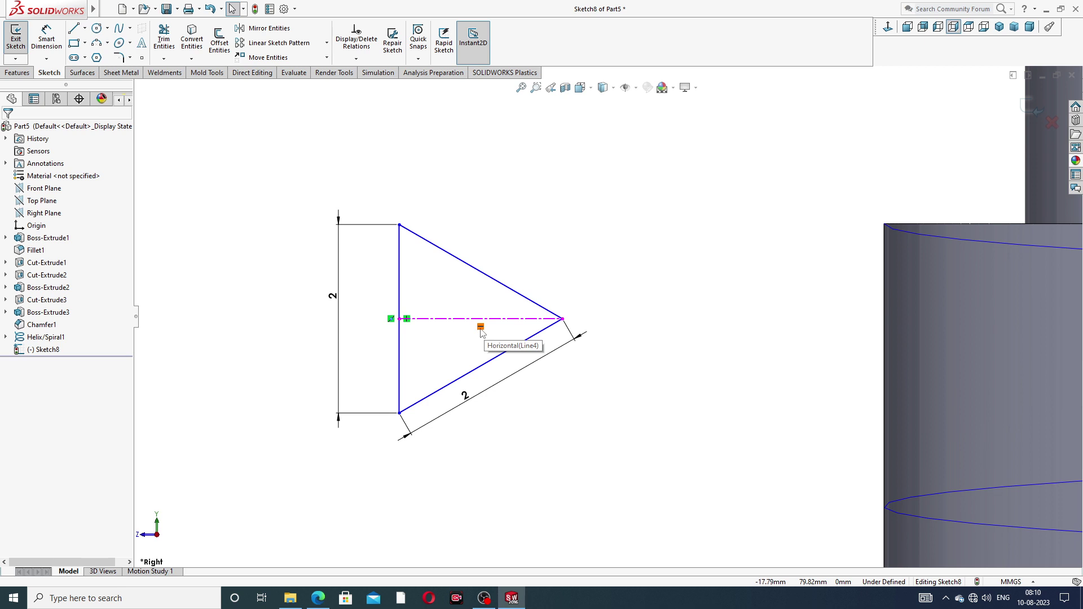
{"action": "left_click_drag", "start_coordinate": [334, 298], "coordinate": [359, 321]}
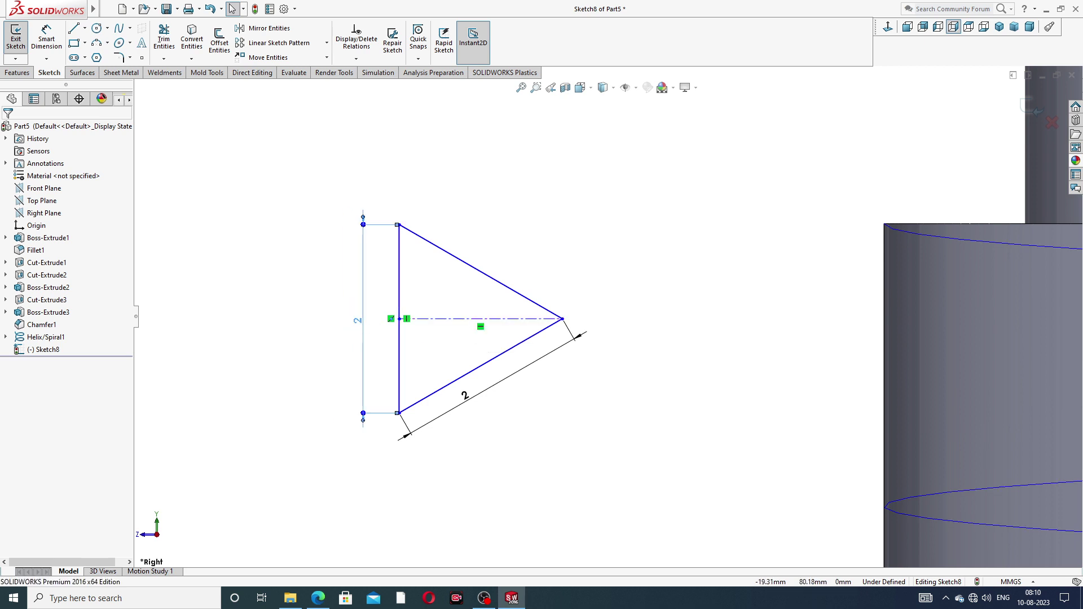
{"action": "left_click", "coordinate": [508, 390]}
{"action": "key", "text": "Escape"}
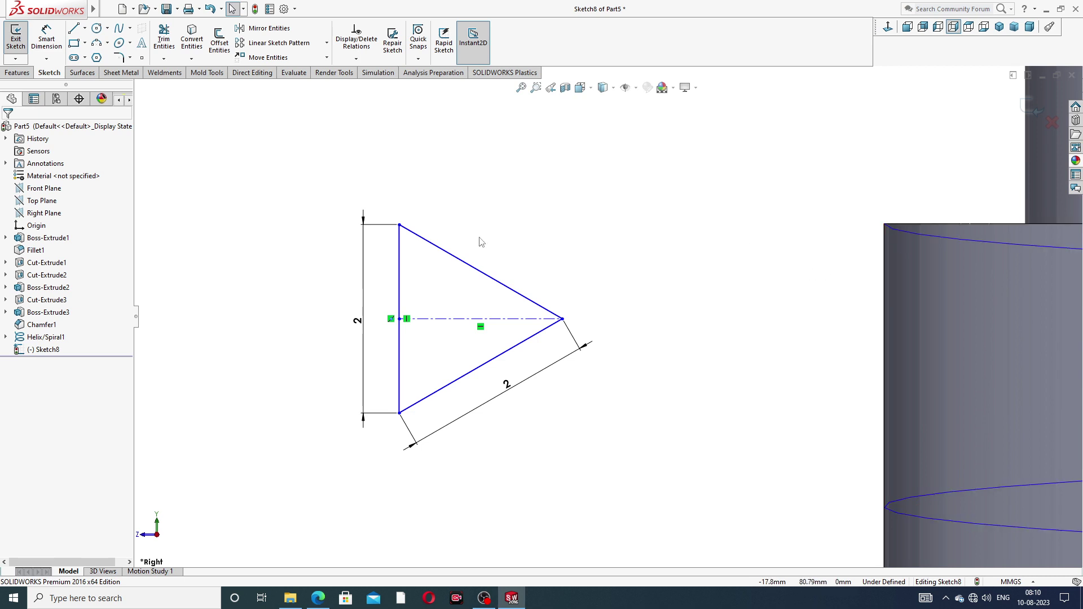
Add a Pierce relation between the midpoint of the triangle's vertical side and the helix, and finish the sketch.
{"action": "left_click", "coordinate": [400, 320]}
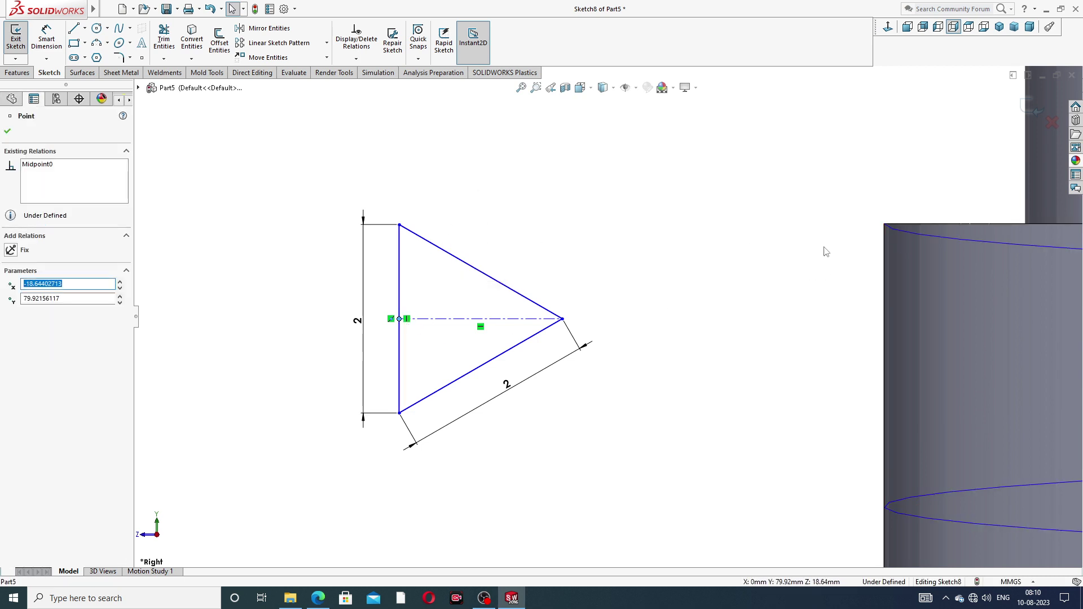
{"action": "left_click", "coordinate": [922, 235]}
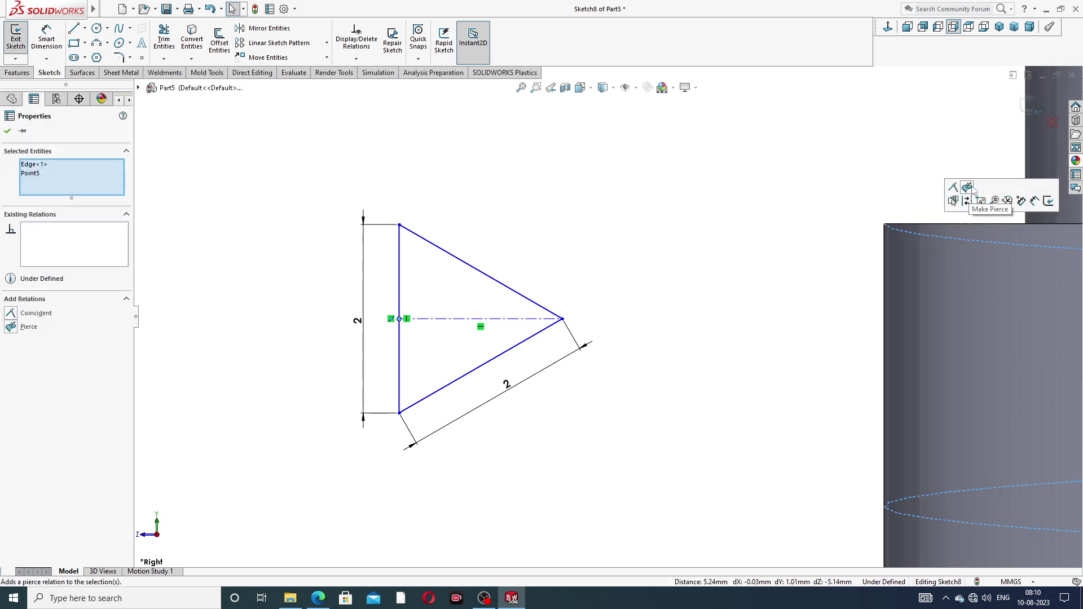
{"action": "left_click", "coordinate": [968, 188]}
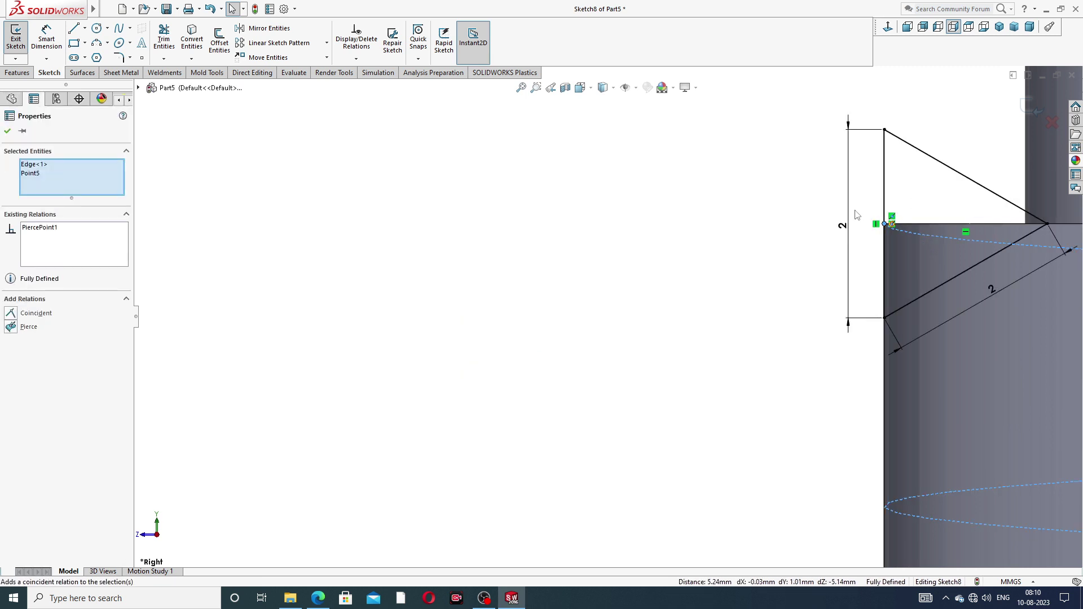
{"action": "left_click", "coordinate": [746, 237]}
{"action": "scroll", "coordinate": [813, 229], "scroll_direction": "up", "scroll_amount": 5}
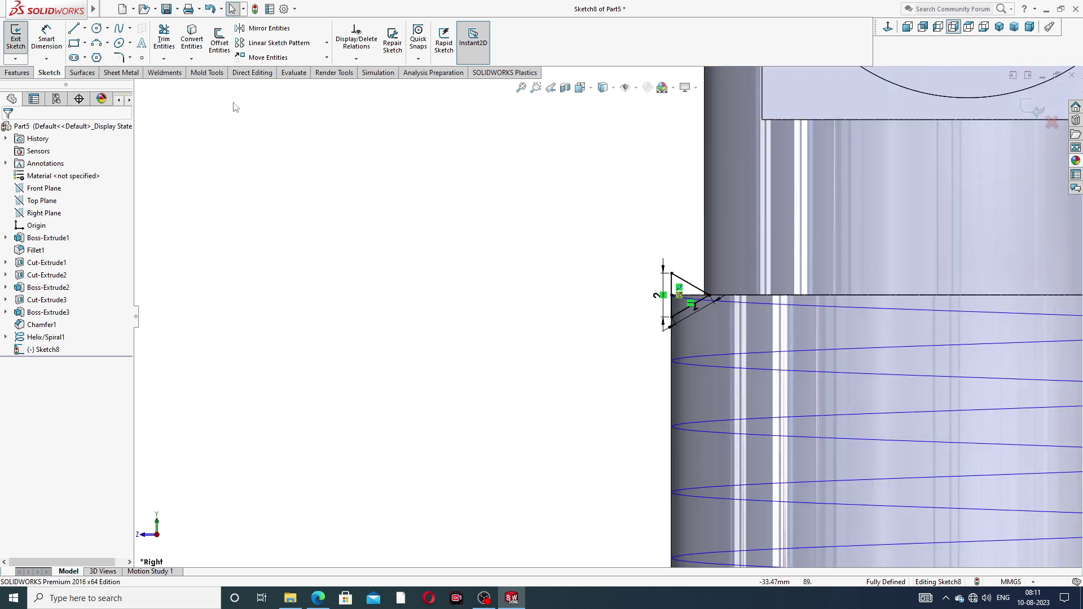
{"action": "scroll", "coordinate": [680, 219], "scroll_direction": "up", "scroll_amount": 4}
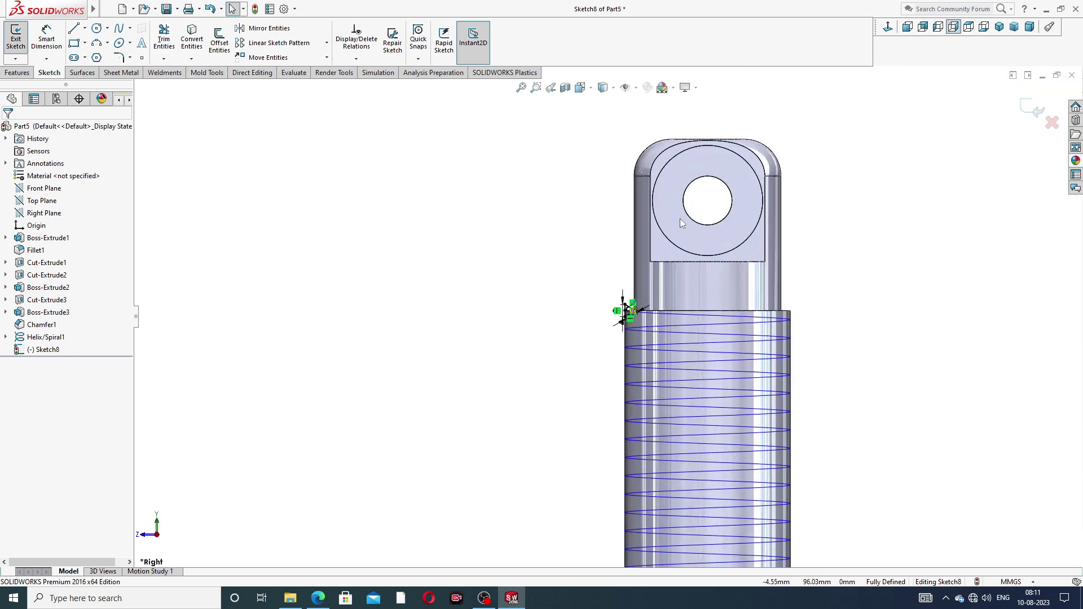
{"action": "left_click", "coordinate": [1037, 109]}
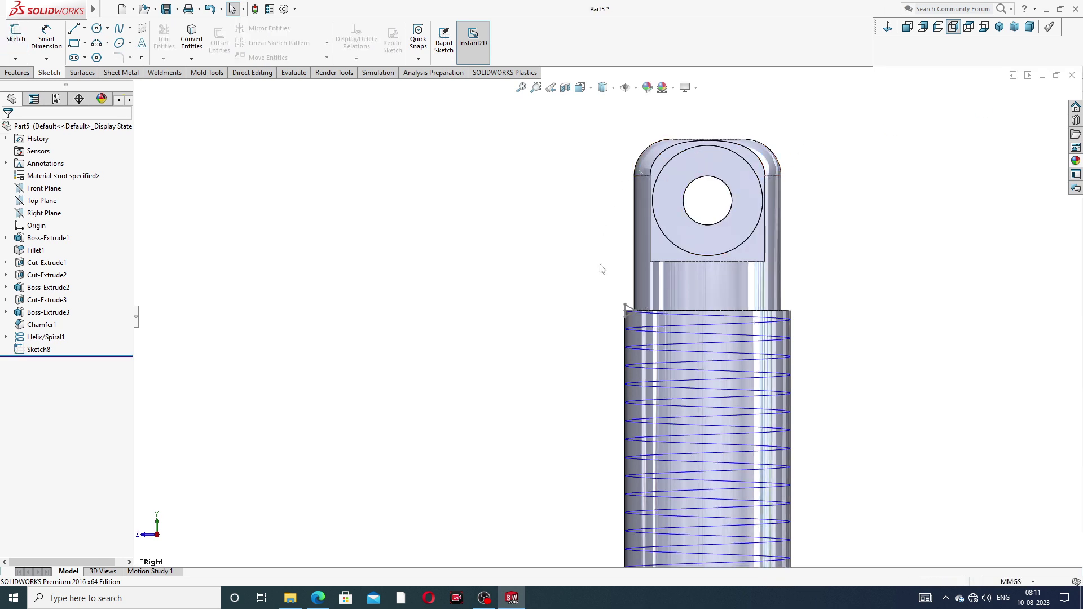
Create a Swept Cut using the triangle sketch as profile and the helix as path to cut the thread.
{"action": "scroll", "coordinate": [623, 362], "scroll_direction": "down", "scroll_amount": 2}
{"action": "scroll", "coordinate": [623, 362], "scroll_direction": "down", "scroll_amount": 1}
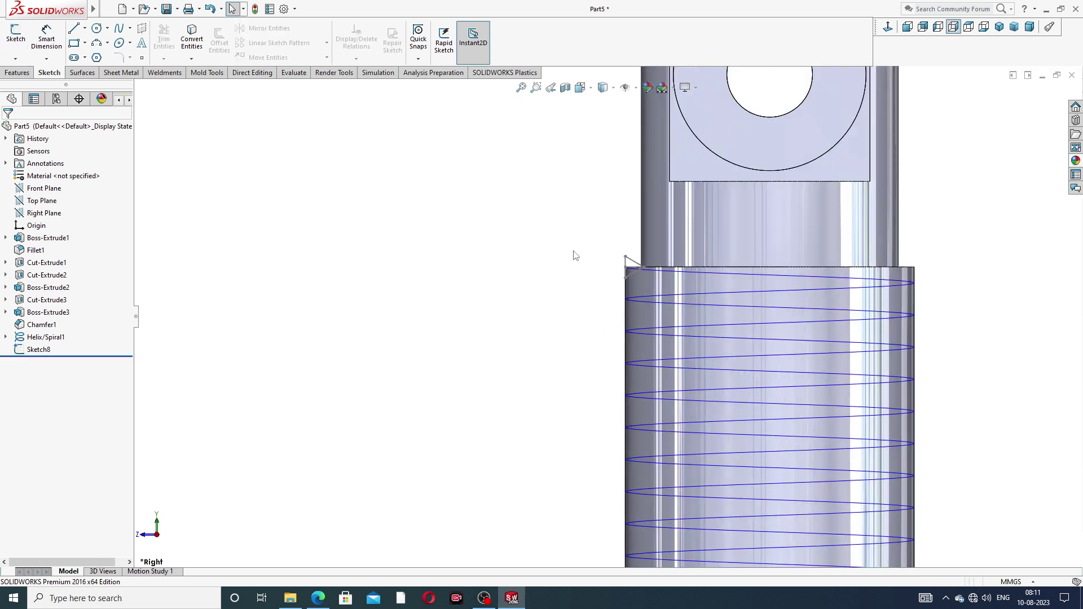
{"action": "left_click", "coordinate": [39, 349]}
{"action": "left_click", "coordinate": [17, 72]}
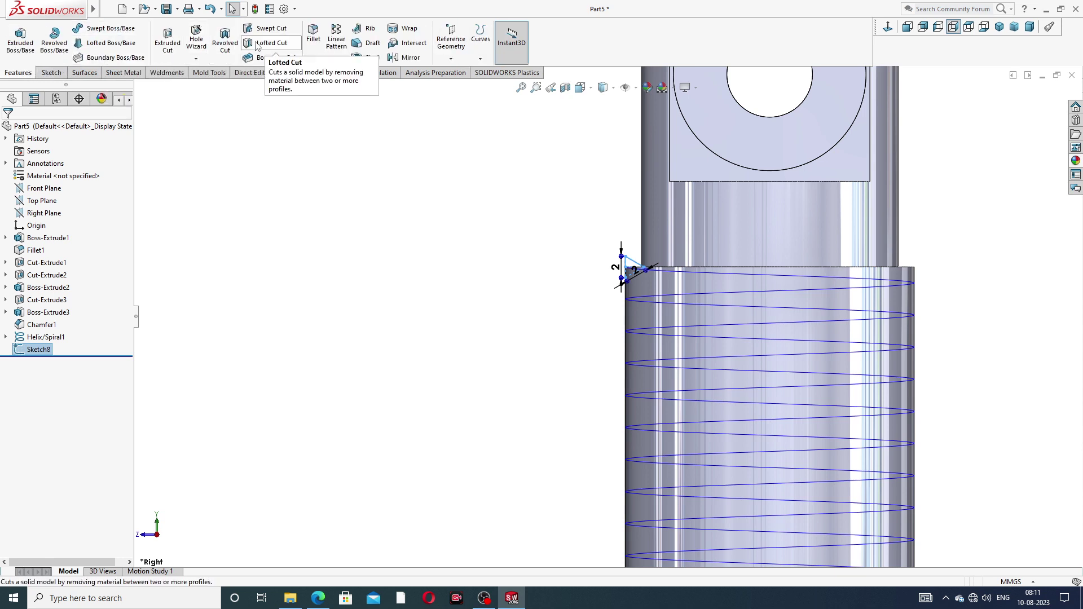
{"action": "left_click", "coordinate": [272, 30]}
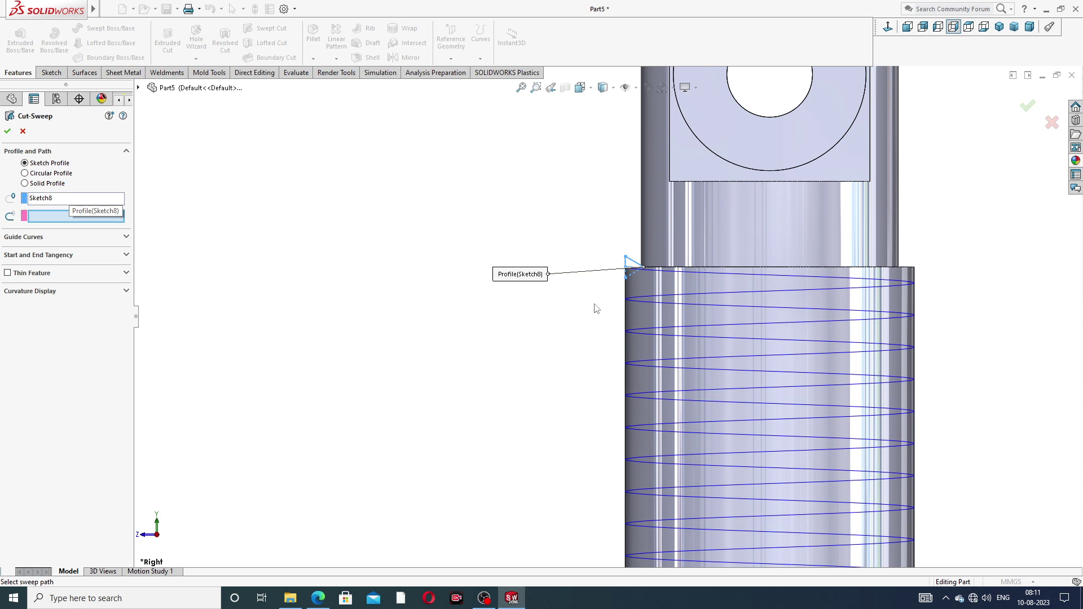
{"action": "left_click", "coordinate": [707, 293]}
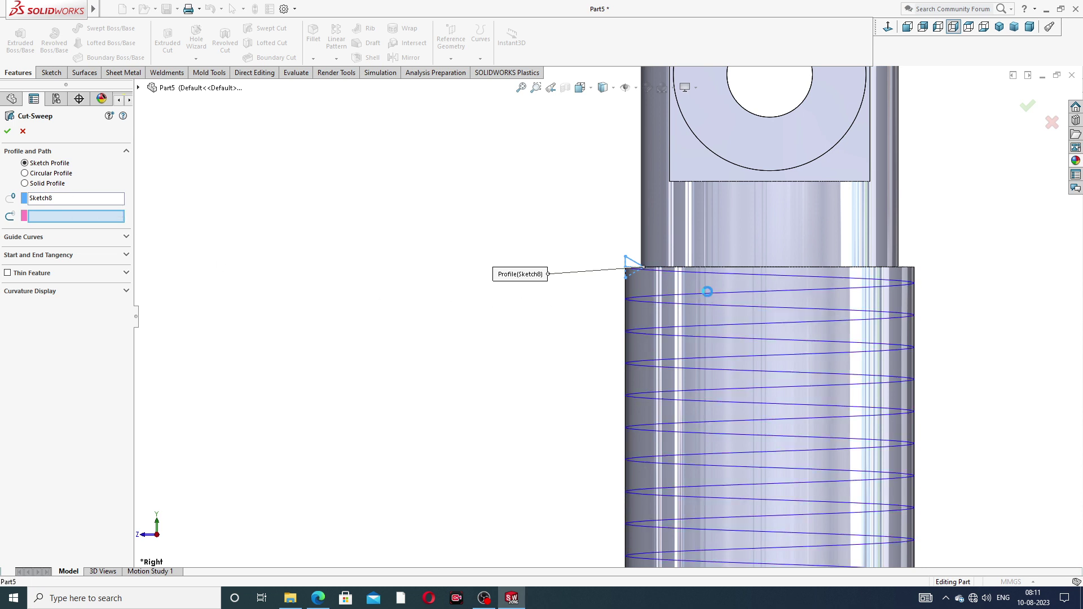
{"action": "scroll", "coordinate": [709, 295], "scroll_direction": "up", "scroll_amount": 5}
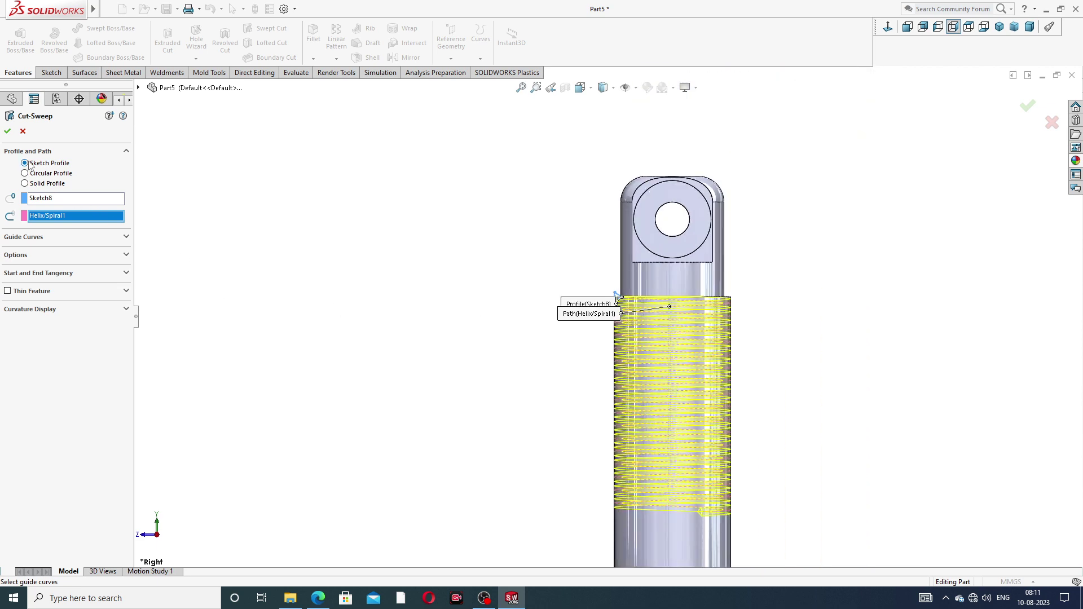
{"action": "left_click", "coordinate": [7, 131]}
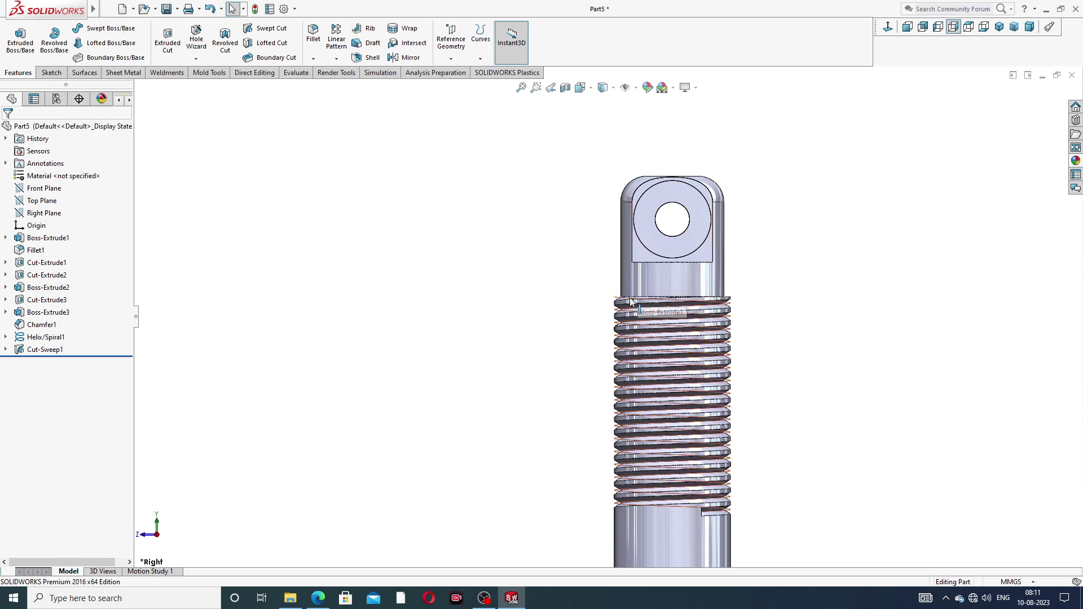
Hide the helix curve on the threaded rod.
{"action": "scroll", "coordinate": [631, 303], "scroll_direction": "down", "scroll_amount": 5}
{"action": "left_click", "coordinate": [561, 313]}
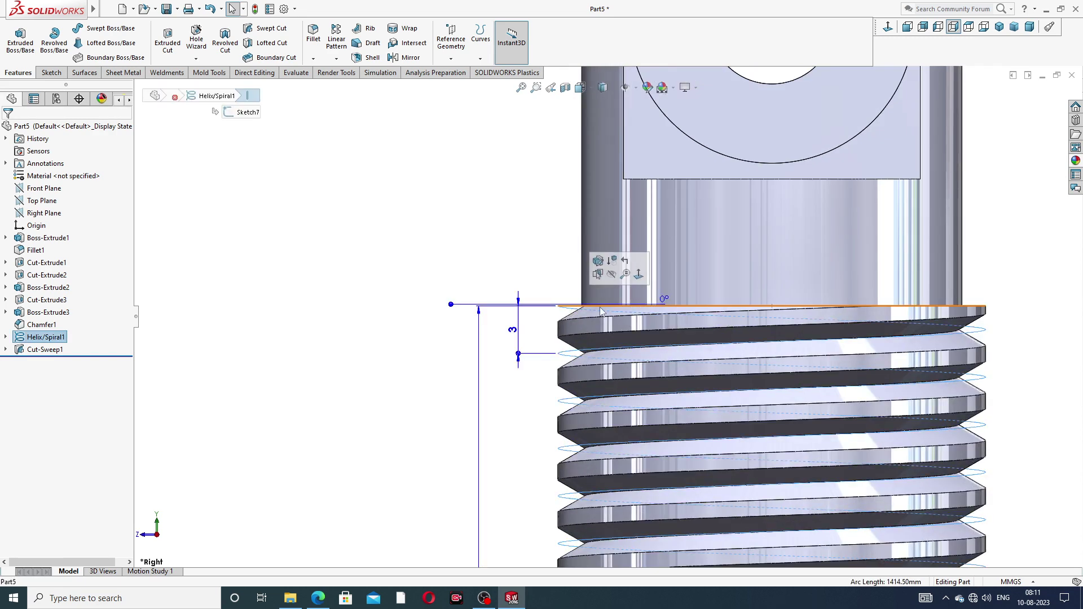
{"action": "left_click", "coordinate": [611, 274]}
{"action": "scroll", "coordinate": [619, 323], "scroll_direction": "up", "scroll_amount": 6}
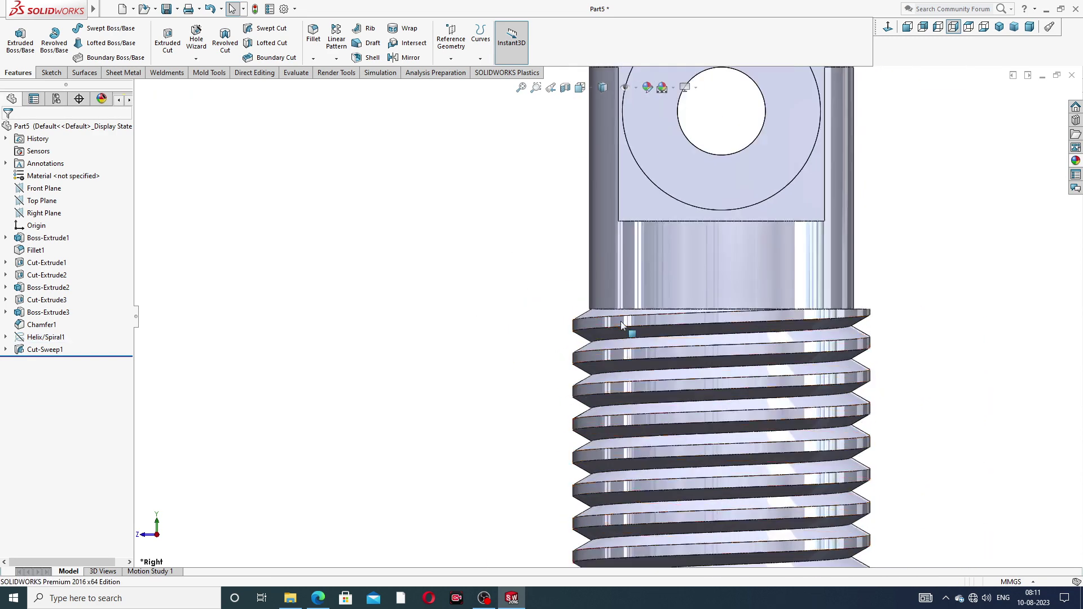
{"action": "middle_click_drag", "start_coordinate": [653, 357], "coordinate": [633, 389]}
{"action": "scroll", "coordinate": [633, 388], "scroll_direction": "down", "scroll_amount": 6}
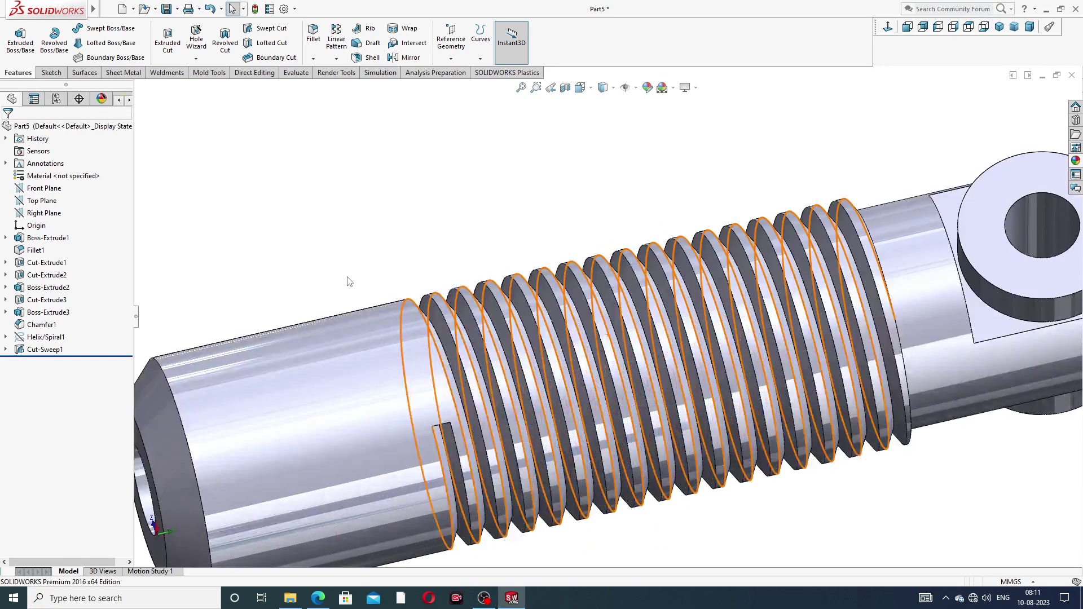
{"action": "scroll", "coordinate": [589, 394], "scroll_direction": "up", "scroll_amount": 3}
{"action": "scroll", "coordinate": [588, 393], "scroll_direction": "down", "scroll_amount": 3}
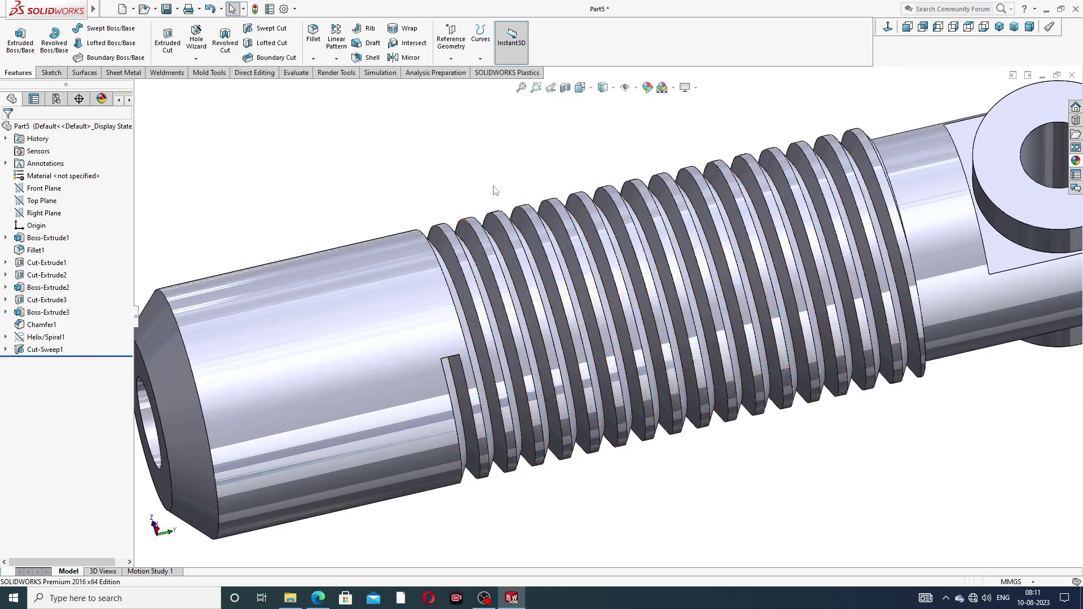
Fillet the helical edge of the thread with a 0.75 mm radius.
{"action": "left_click", "coordinate": [313, 34]}
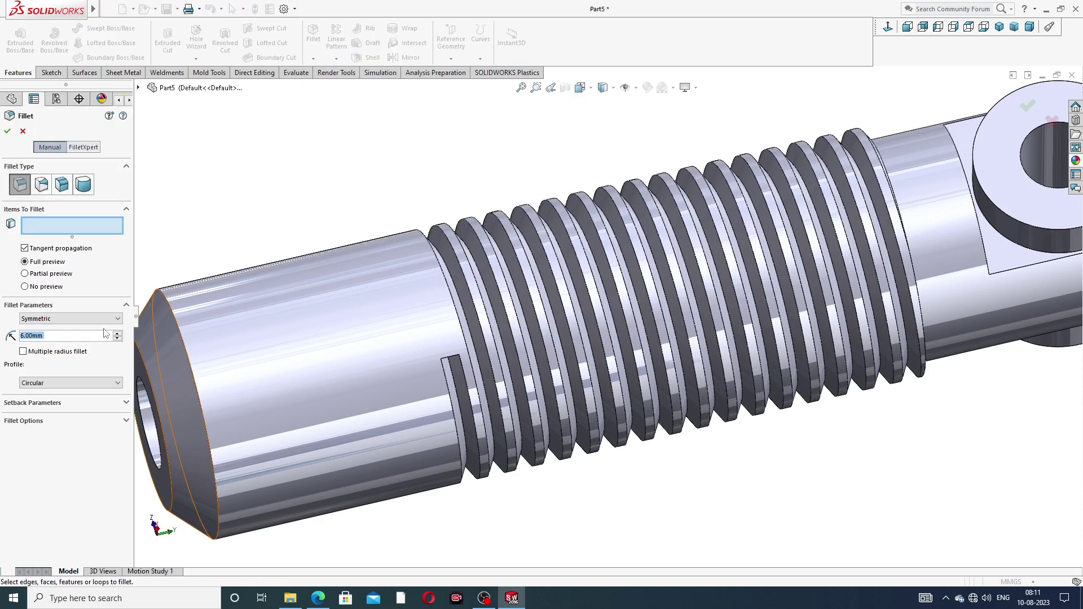
{"action": "type", "text": ".7"}
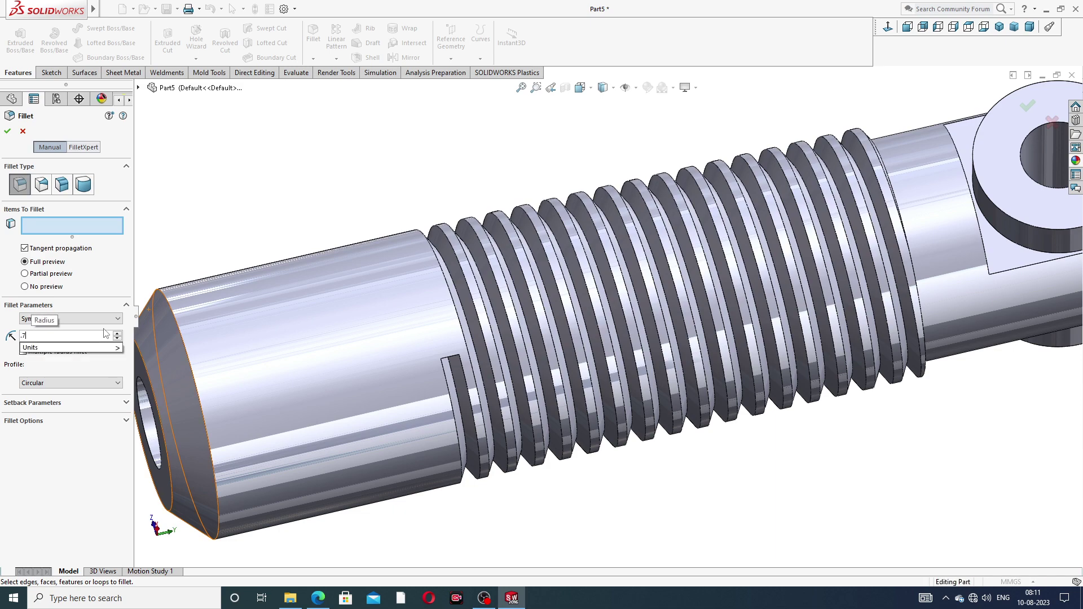
{"action": "key", "text": "Return"}
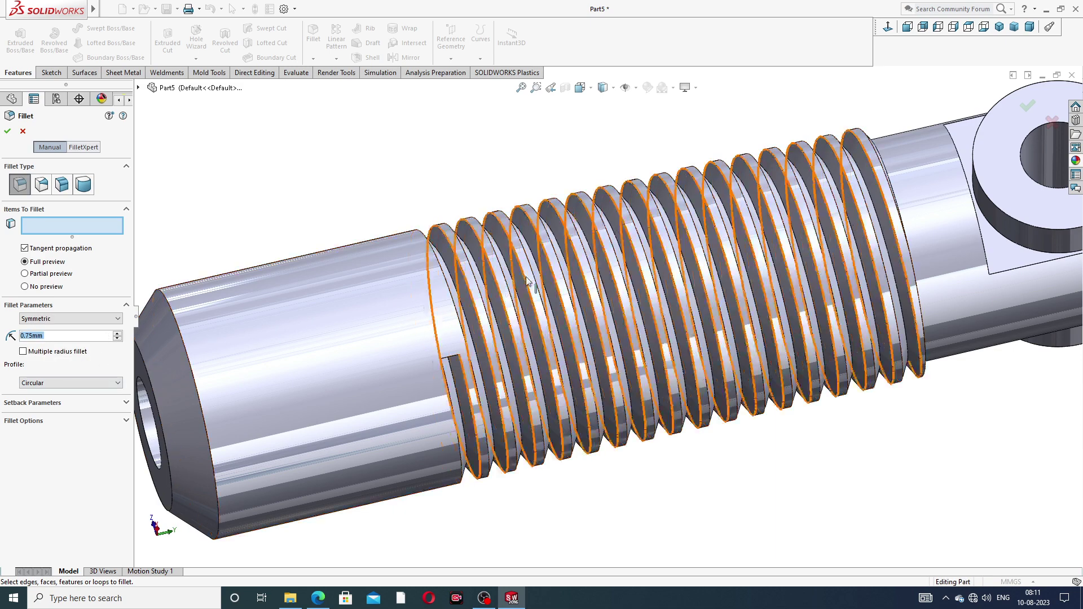
{"action": "scroll", "coordinate": [527, 280], "scroll_direction": "down", "scroll_amount": 3}
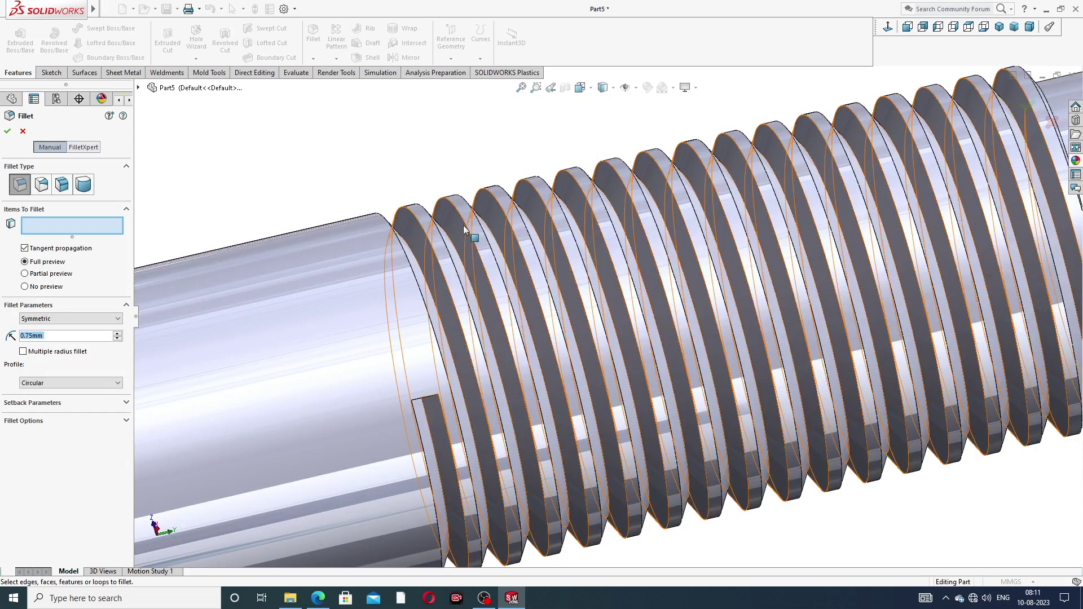
{"action": "left_click", "coordinate": [464, 226]}
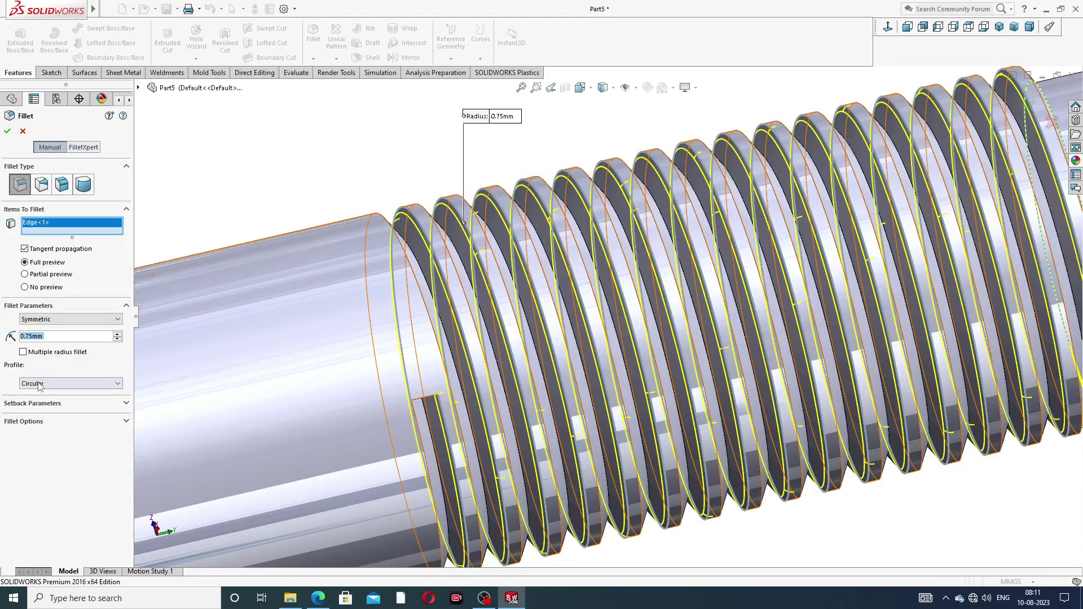
{"action": "left_click", "coordinate": [8, 133]}
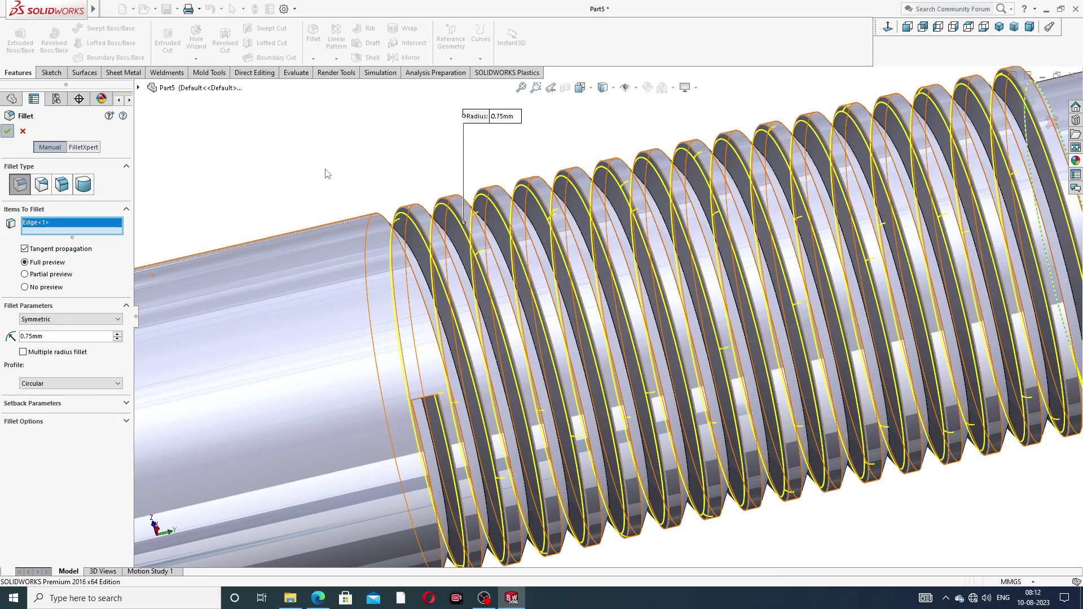
{"action": "key", "text": "Return"}
{"action": "key", "text": "f"}
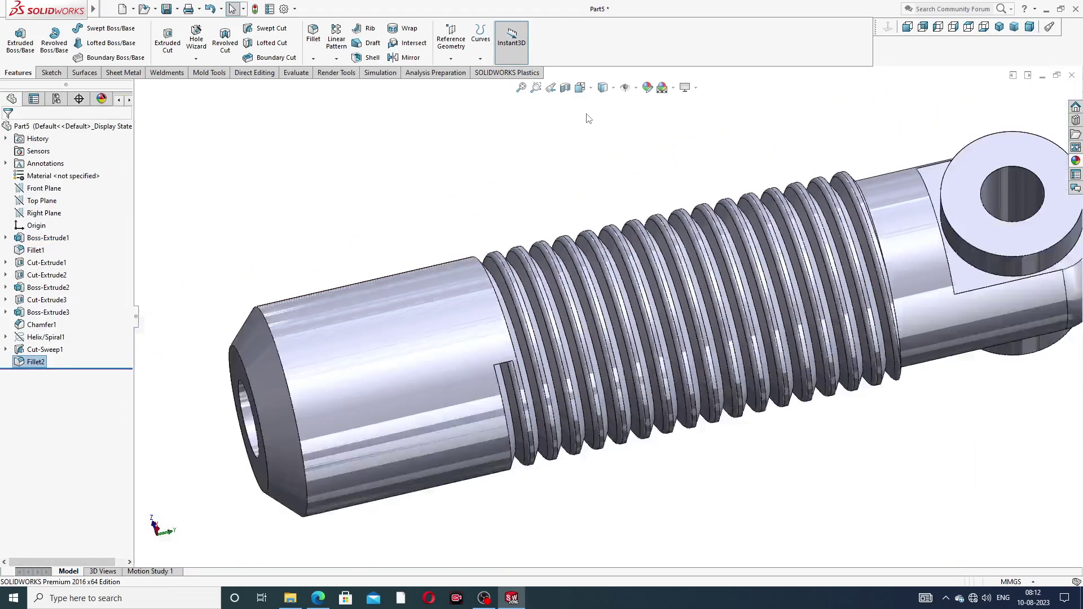
{"action": "middle_click_drag", "start_coordinate": [699, 248], "coordinate": [733, 164]}
{"action": "scroll", "coordinate": [588, 331], "scroll_direction": "down", "scroll_amount": 3}
{"action": "middle_click_drag", "start_coordinate": [588, 331], "coordinate": [936, 215]}
{"action": "scroll", "coordinate": [873, 255], "scroll_direction": "up", "scroll_amount": 4}
{"action": "middle_click_drag", "start_coordinate": [890, 249], "coordinate": [745, 288]}
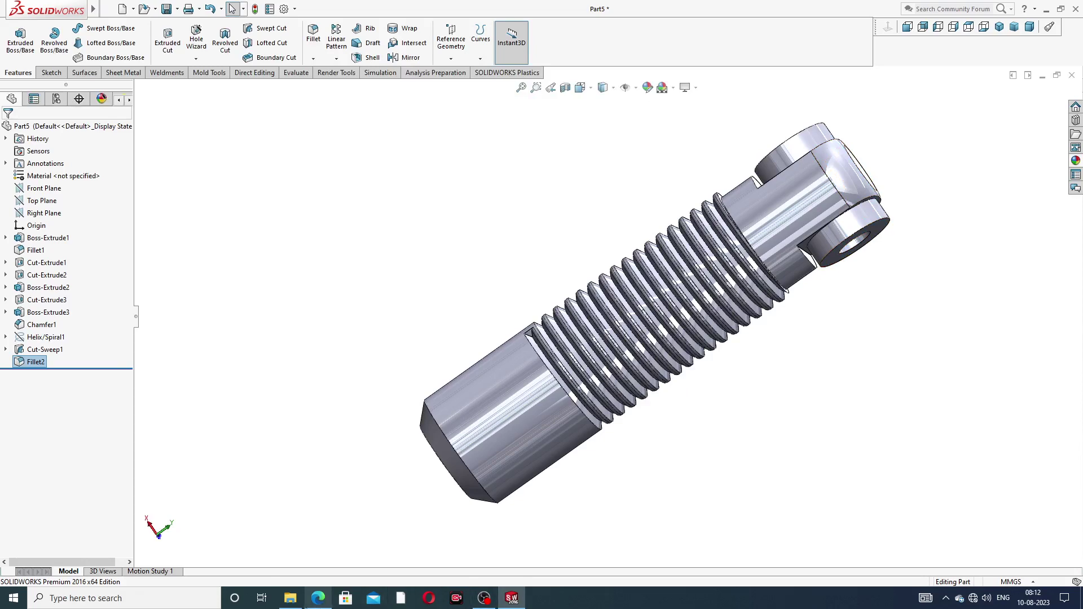
{"action": "left_click", "coordinate": [318, 599]}
Apply the candy apple red painted appearance to the thread cut, the sleeve's outer face, its chamfer and the end face beside the bore.
{"action": "left_click", "coordinate": [56, 351]}
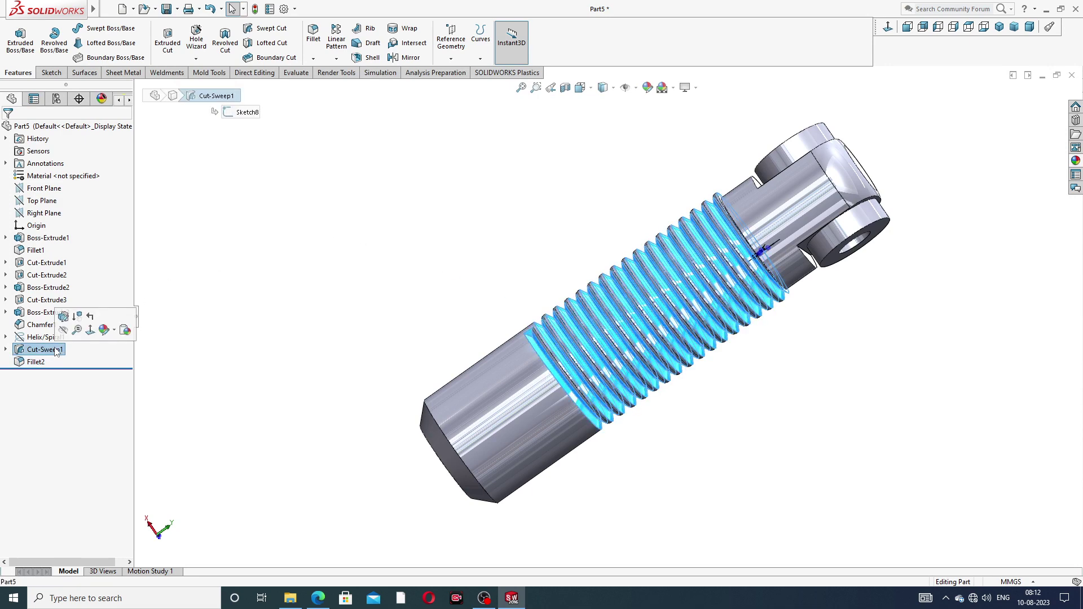
{"action": "left_click", "coordinate": [448, 401]}
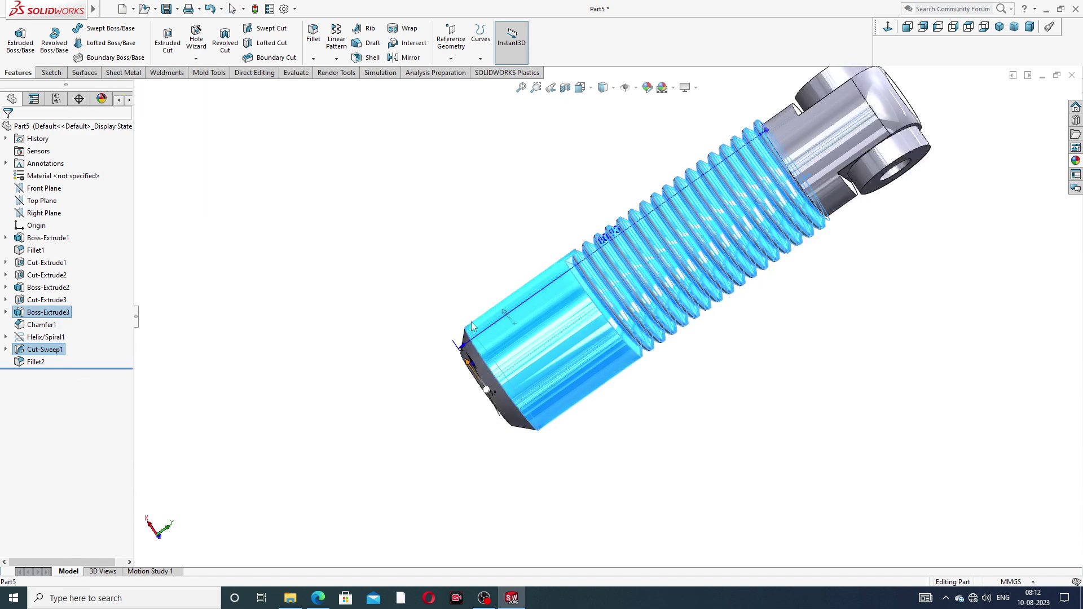
{"action": "middle_click_drag", "start_coordinate": [474, 333], "coordinate": [603, 279]}
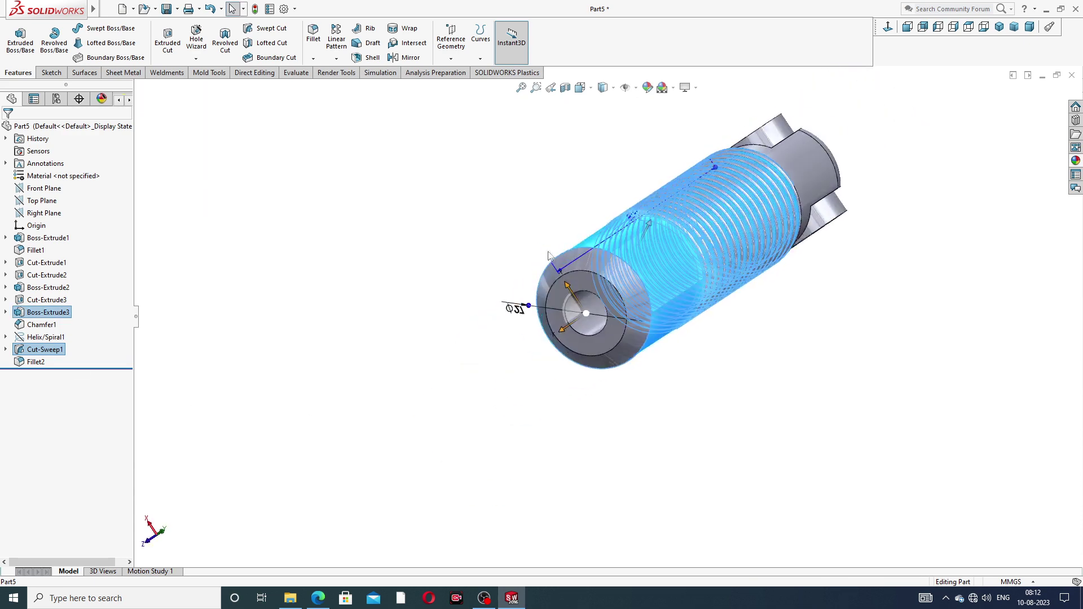
{"action": "left_click", "coordinate": [606, 271], "text": "ctrl"}
{"action": "left_click", "coordinate": [595, 282], "text": "ctrl"}
{"action": "middle_click_drag", "start_coordinate": [821, 178], "coordinate": [638, 268]}
{"action": "left_click", "coordinate": [1076, 161]}
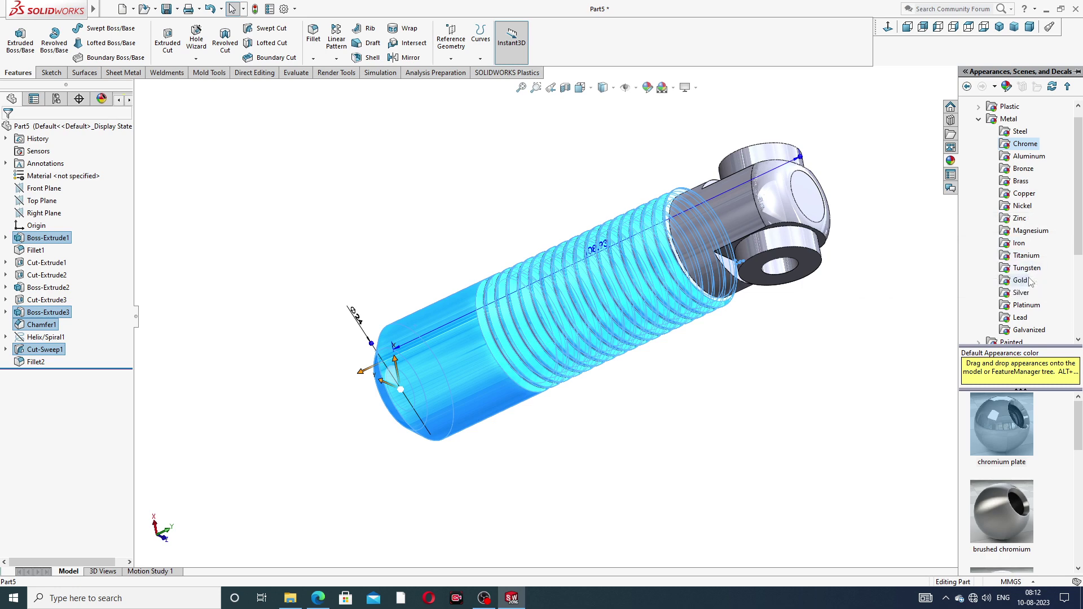
{"action": "double_click", "coordinate": [1011, 341]}
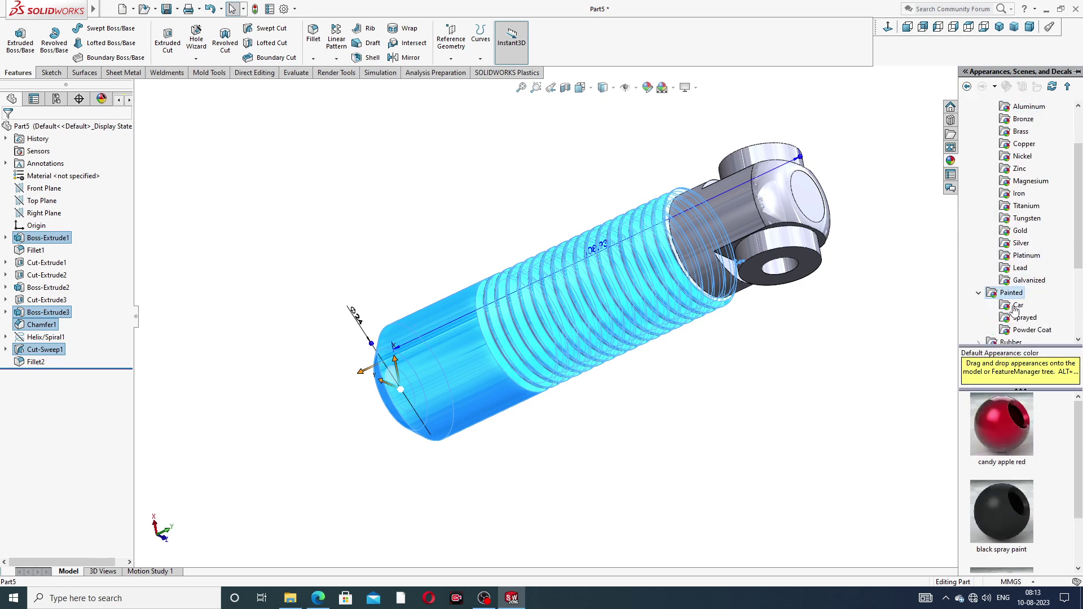
{"action": "left_click", "coordinate": [999, 422]}
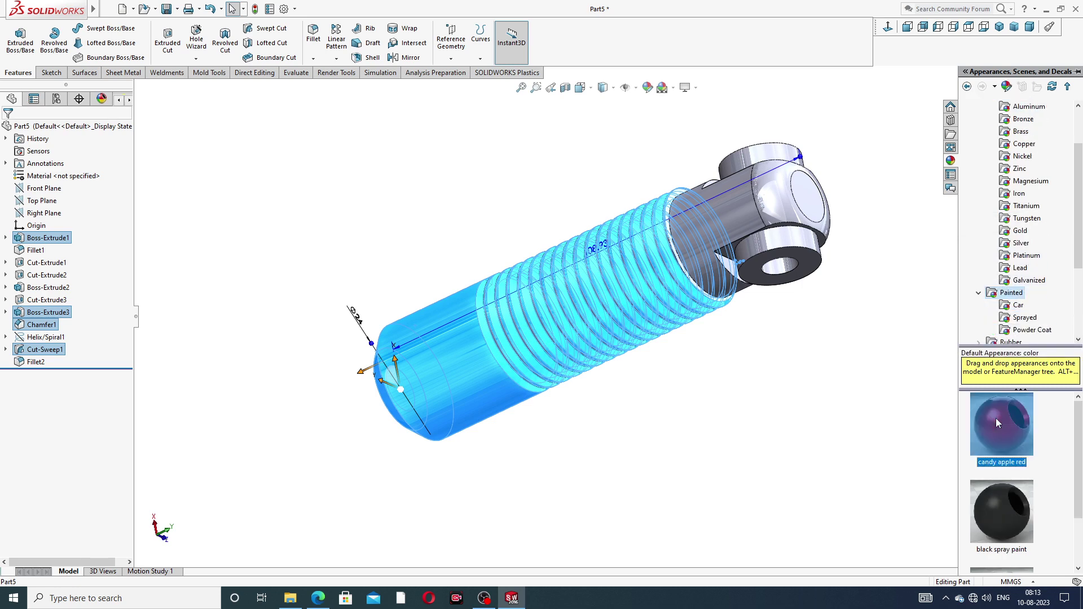
{"action": "left_click", "coordinate": [747, 348]}
Apply the candy apple red appearance to the filleted thread edge as well.
{"action": "scroll", "coordinate": [621, 314], "scroll_direction": "down", "scroll_amount": 5}
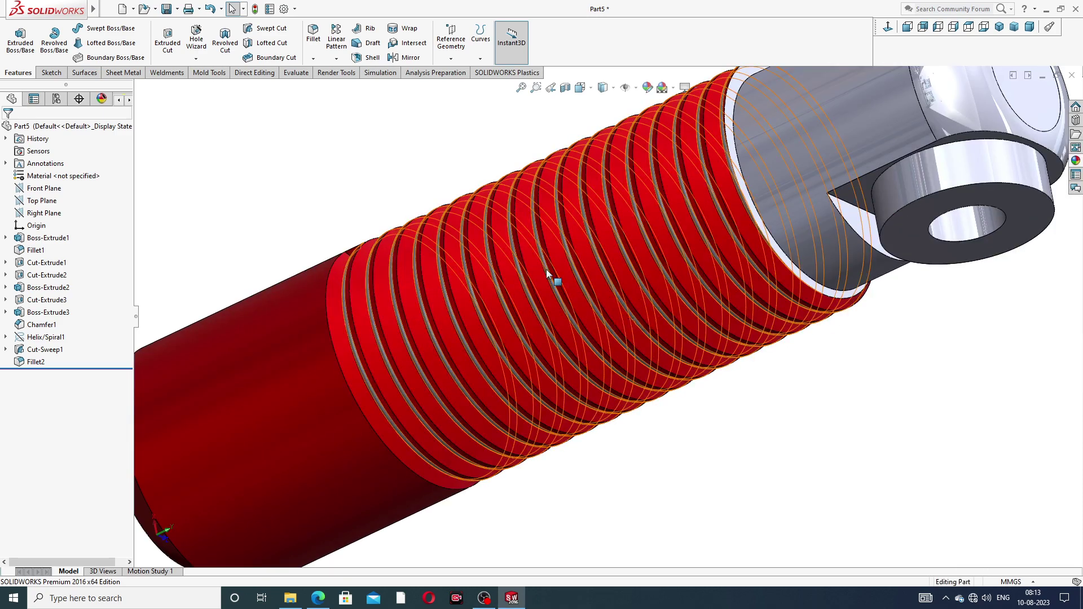
{"action": "mouse_move", "coordinate": [551, 270]}
{"action": "middle_mouse_down"}
{"action": "mouse_move", "coordinate": [561, 265]}
{"action": "mouse_move", "coordinate": [543, 269]}
{"action": "middle_mouse_up"}
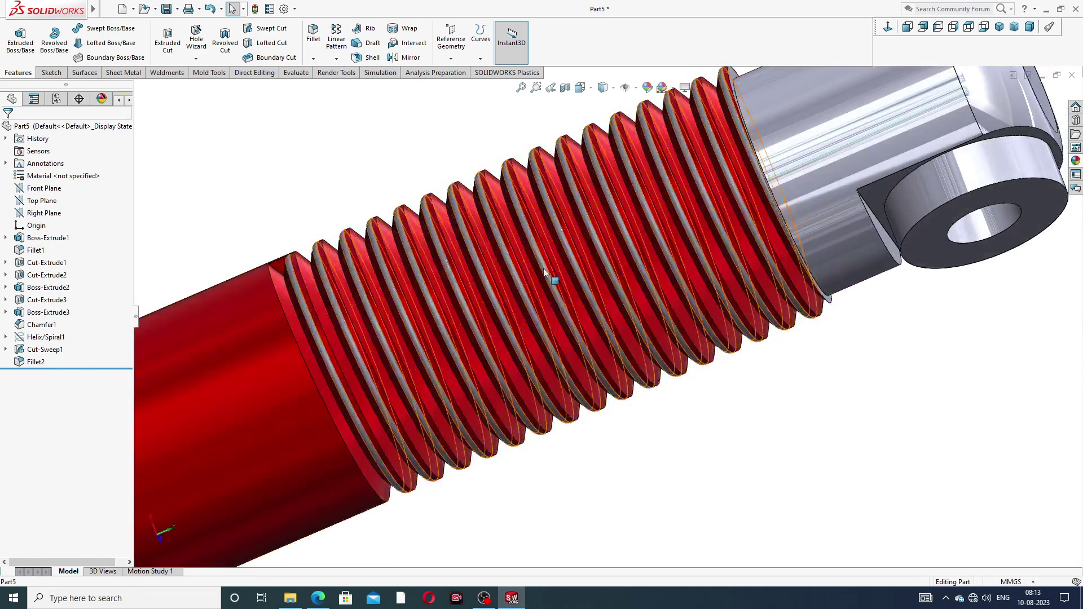
{"action": "left_click", "coordinate": [543, 269]}
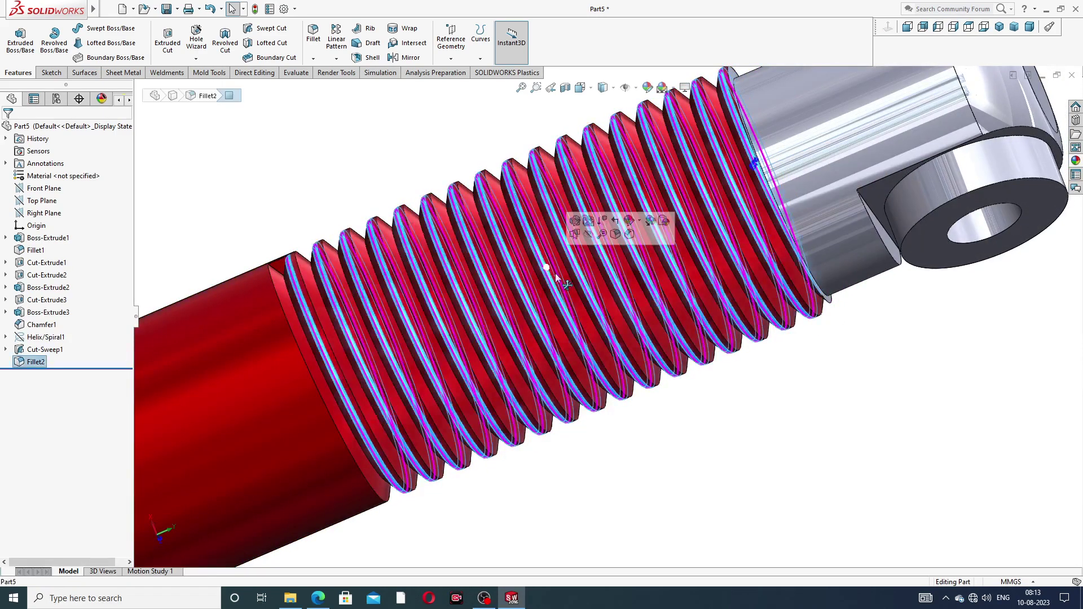
{"action": "left_click", "coordinate": [1076, 161]}
{"action": "double_click", "coordinate": [988, 429]}
{"action": "scroll", "coordinate": [734, 367], "scroll_direction": "up", "scroll_amount": 1}
{"action": "scroll", "coordinate": [505, 260], "scroll_direction": "up", "scroll_amount": 2}
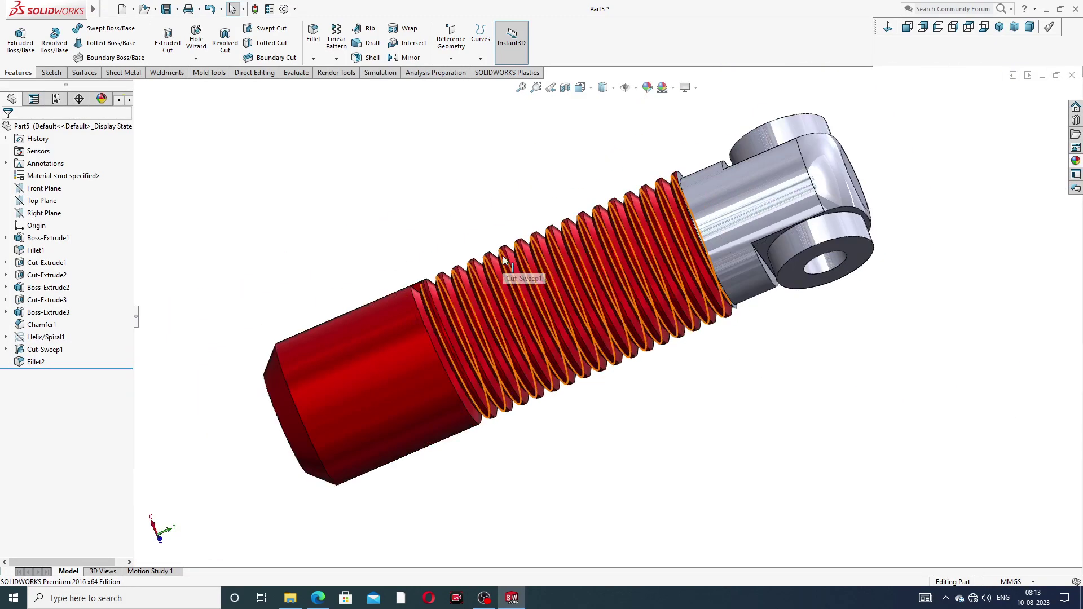
Apply the chromium plate metal appearance to the rod's outer face, rounded end, both pivot bosses, the sleeve's annular face and the 10 mm bore.
{"action": "middle_click_drag", "start_coordinate": [505, 260], "coordinate": [687, 212]}
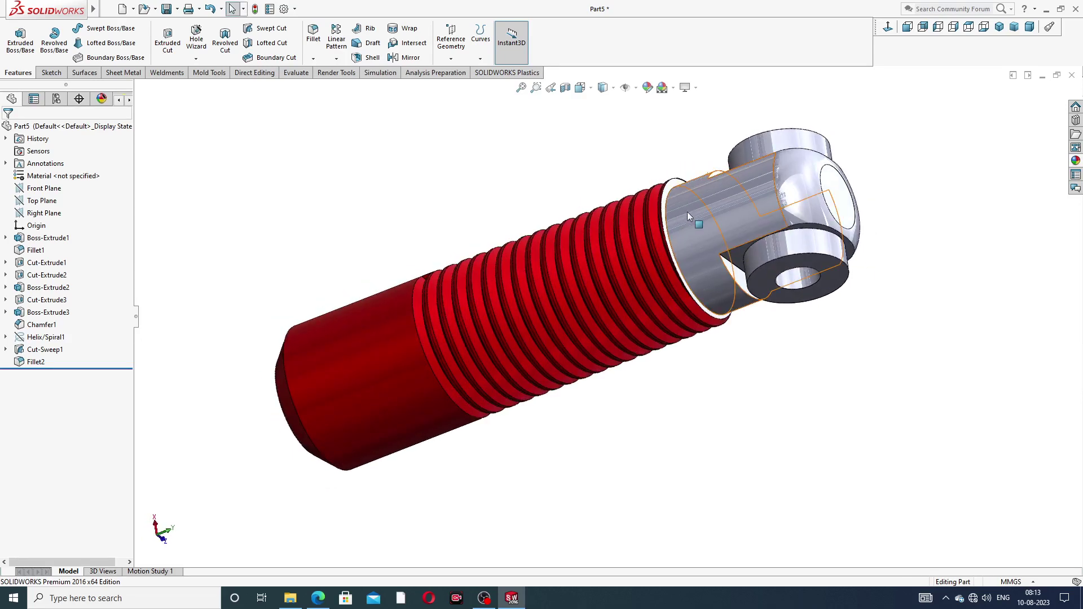
{"action": "left_click", "coordinate": [705, 202]}
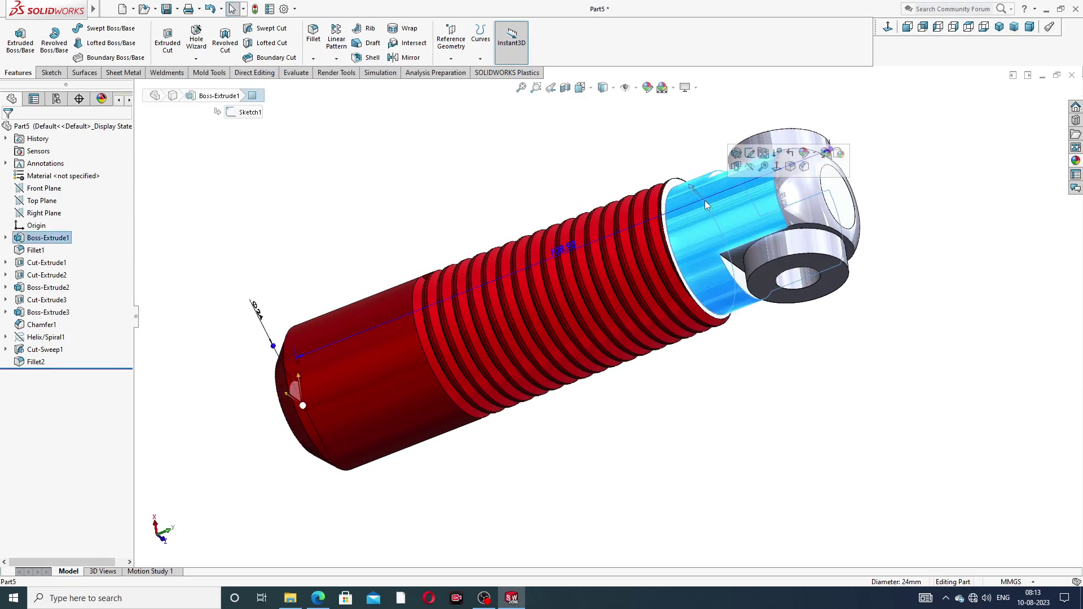
{"action": "left_click", "coordinate": [804, 187], "text": "ctrl"}
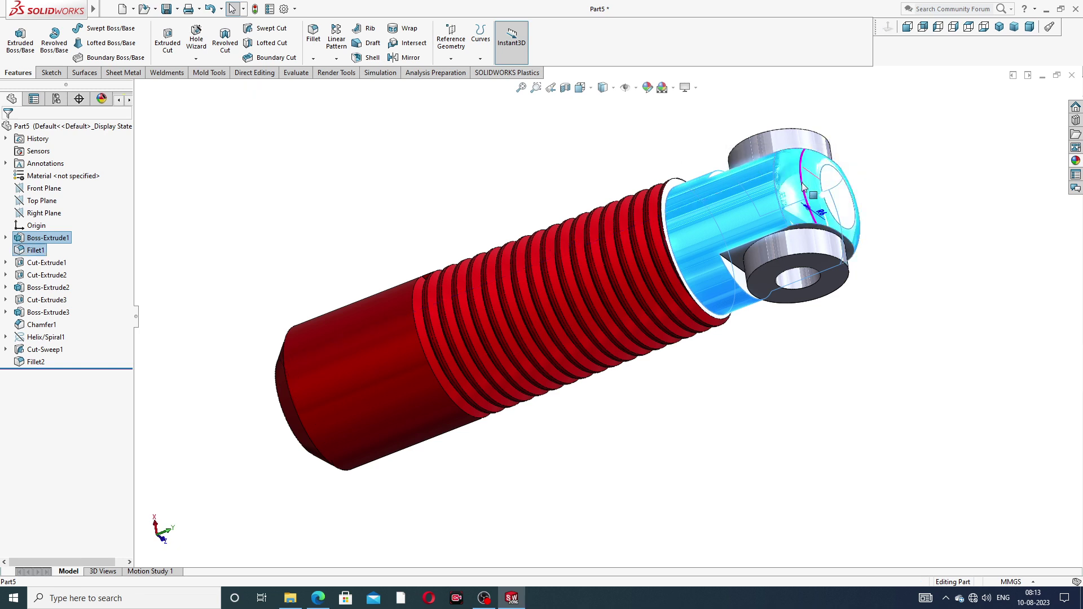
{"action": "left_click", "coordinate": [779, 143], "text": "ctrl"}
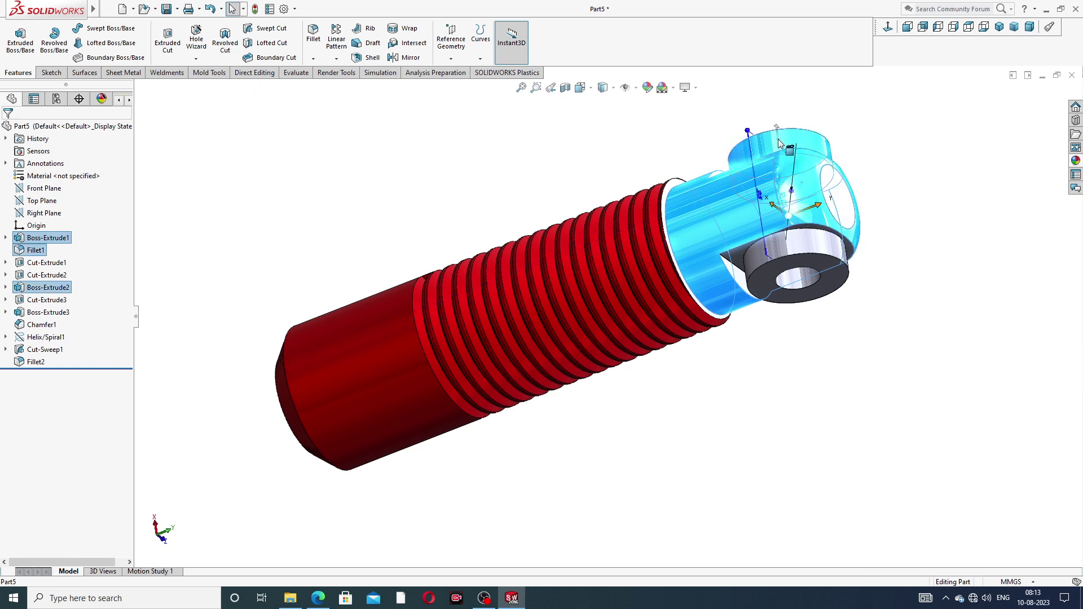
{"action": "left_click", "coordinate": [800, 281], "text": "ctrl"}
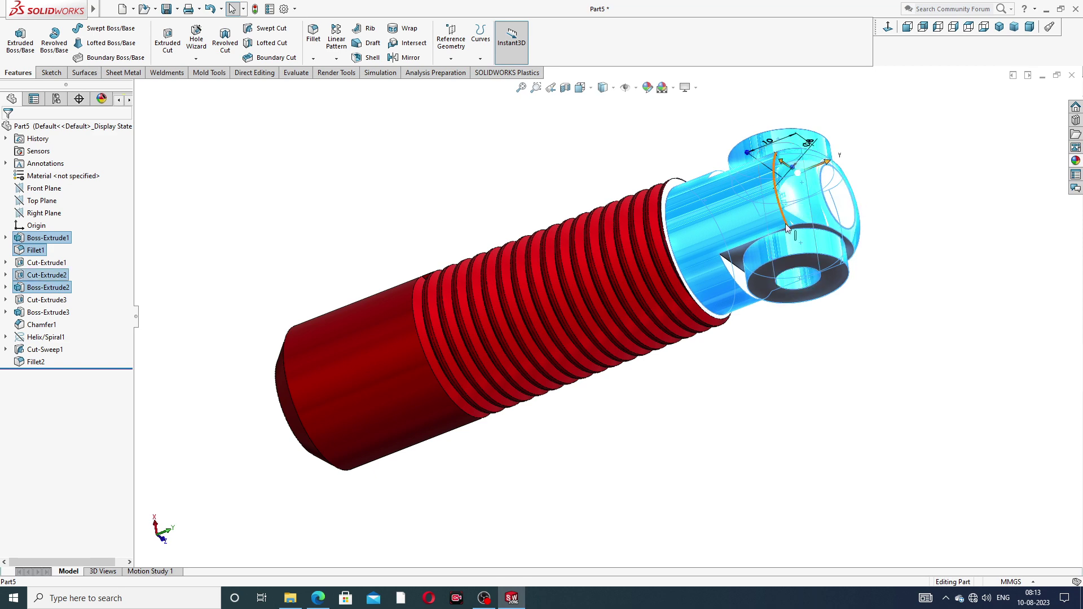
{"action": "scroll", "coordinate": [847, 213], "scroll_direction": "down", "scroll_amount": 4}
{"action": "scroll", "coordinate": [739, 215], "scroll_direction": "down", "scroll_amount": 3}
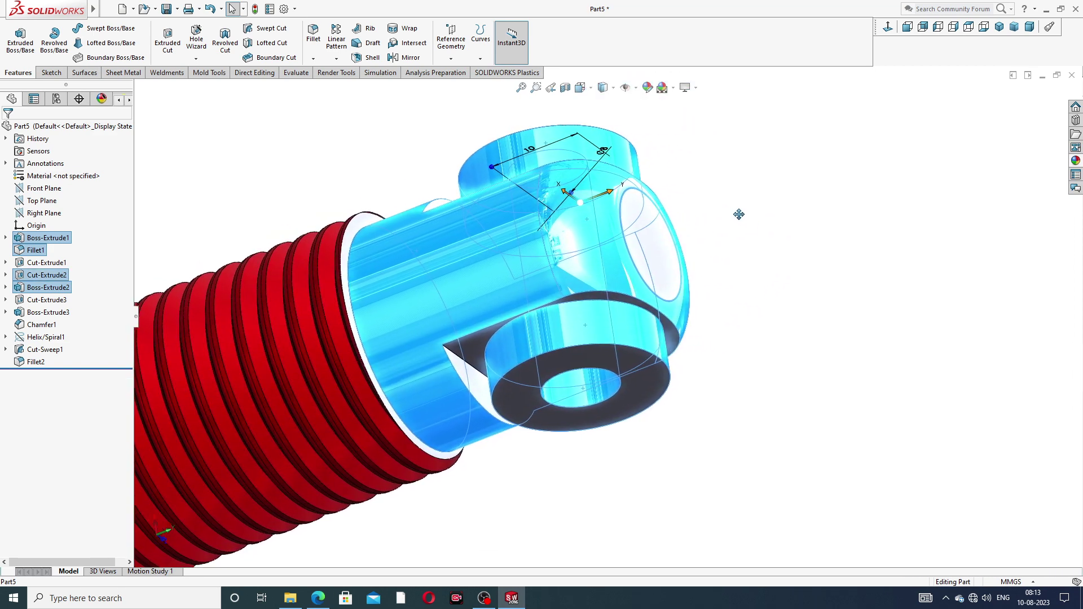
{"action": "middle_click_drag", "start_coordinate": [744, 219], "coordinate": [798, 210]}
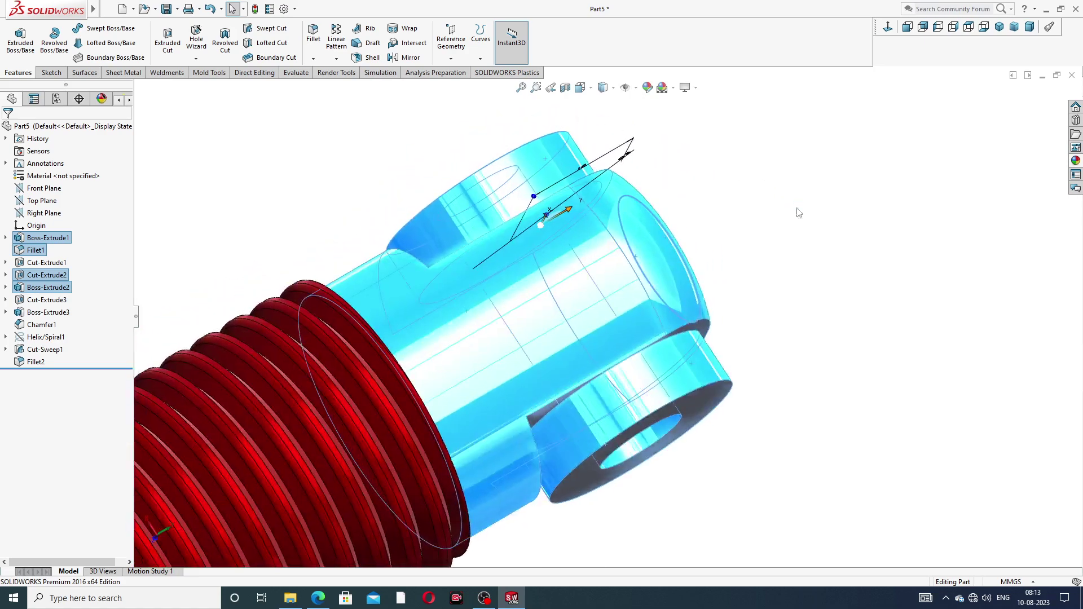
{"action": "middle_click_drag", "start_coordinate": [681, 247], "coordinate": [541, 279]}
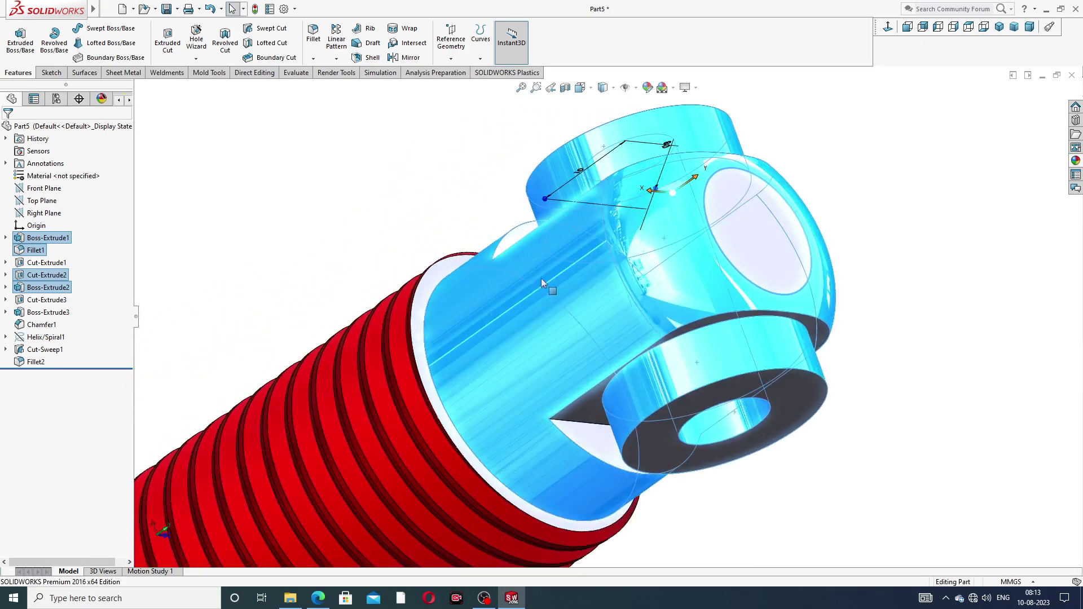
{"action": "left_click", "coordinate": [441, 273]}
{"action": "scroll", "coordinate": [417, 299], "scroll_direction": "up", "scroll_amount": 5}
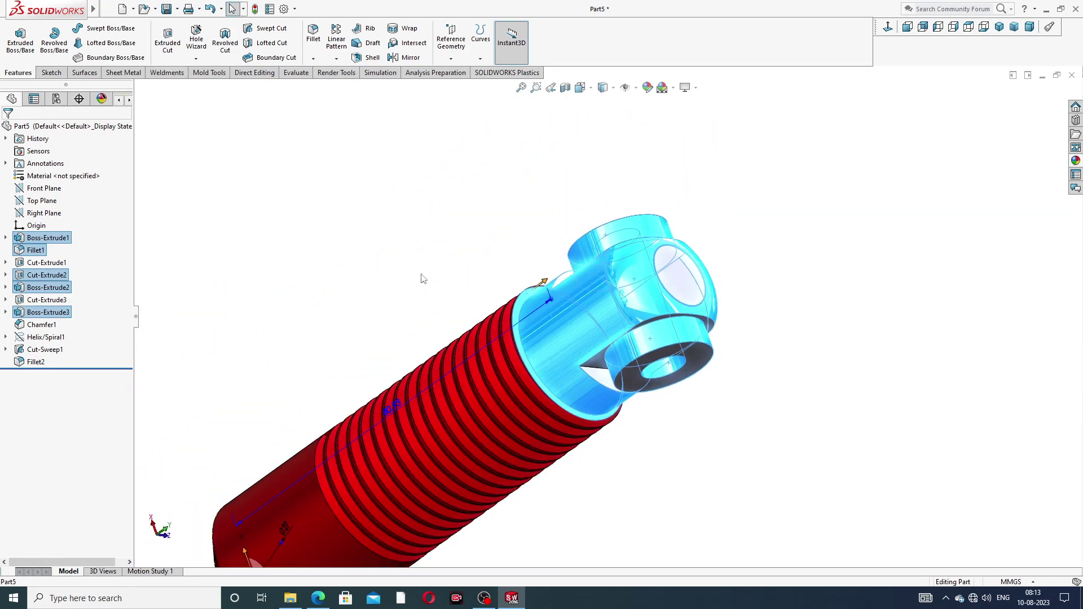
{"action": "middle_click_drag", "start_coordinate": [406, 315], "coordinate": [479, 444]}
{"action": "scroll", "coordinate": [478, 444], "scroll_direction": "down", "scroll_amount": 3}
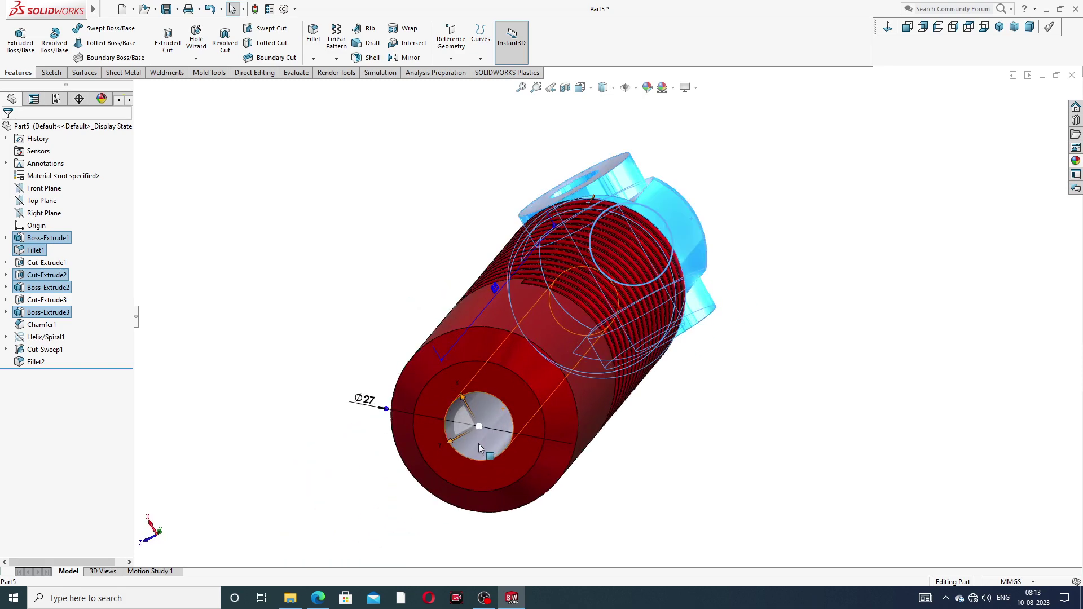
{"action": "left_click", "coordinate": [495, 410]}
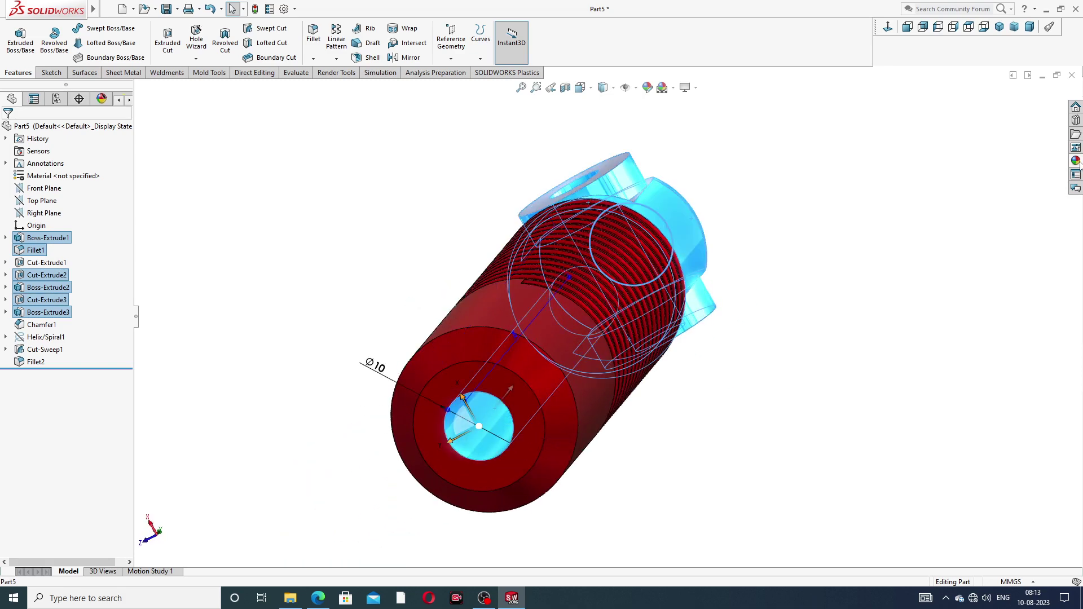
{"action": "left_click", "coordinate": [1077, 162]}
{"action": "left_click", "coordinate": [1023, 120]}
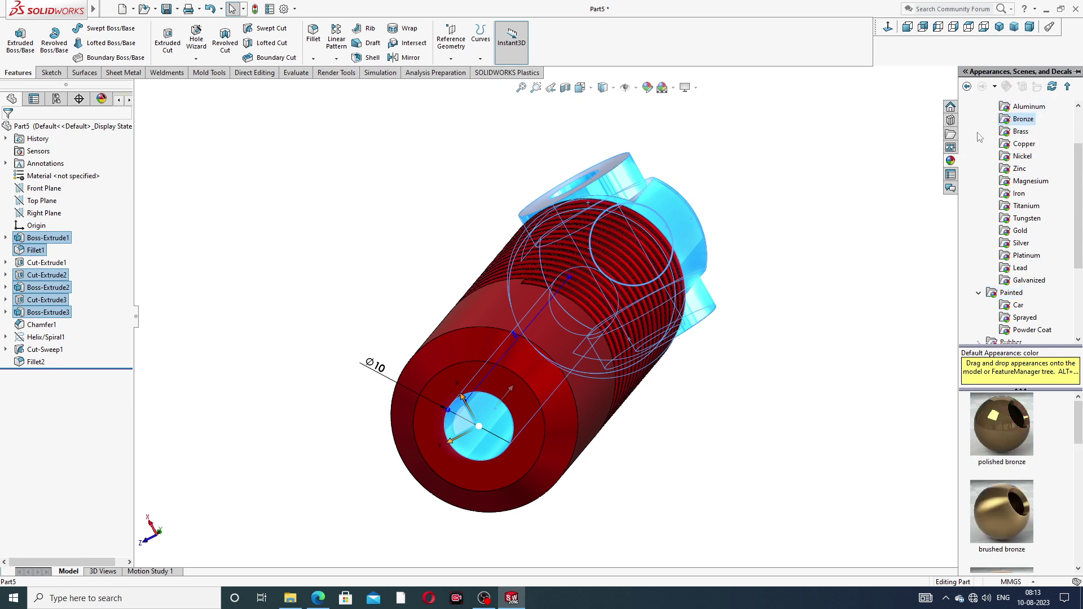
{"action": "left_click", "coordinate": [1019, 145]}
{"action": "scroll", "coordinate": [988, 156], "scroll_direction": "up", "scroll_amount": 2}
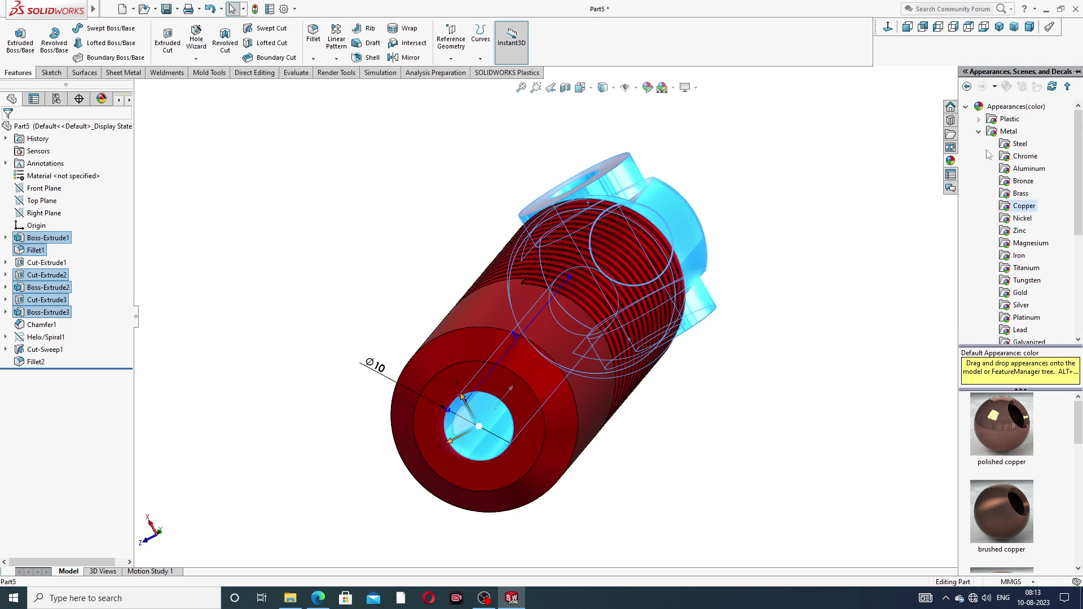
{"action": "left_click", "coordinate": [1026, 157]}
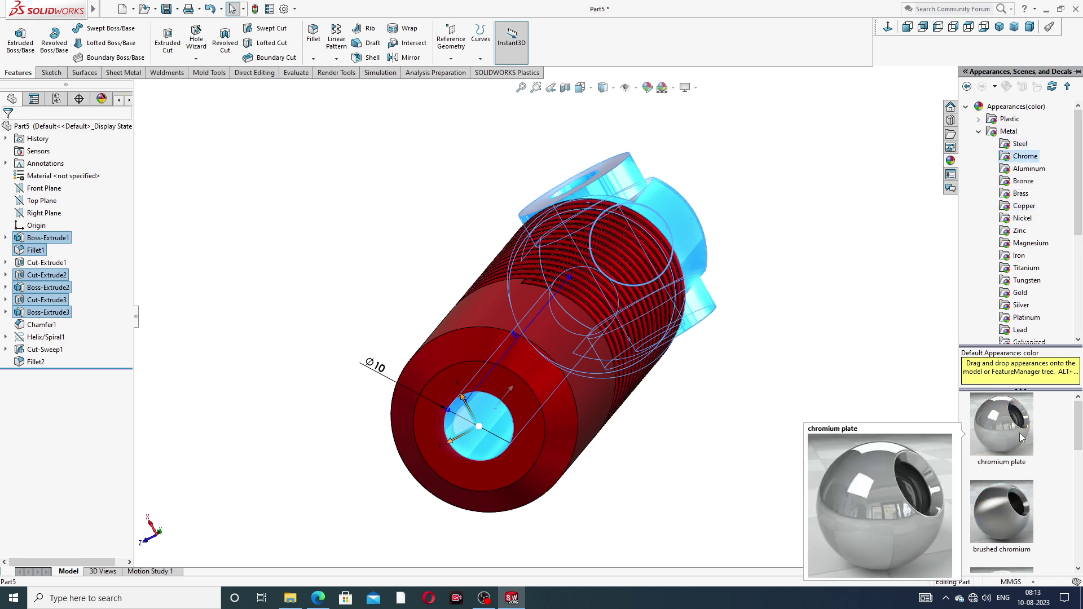
{"action": "left_click", "coordinate": [988, 426]}
Apply the chromium plate appearance to the flat circular face at the rod's rounded end.
{"action": "middle_click_drag", "start_coordinate": [831, 247], "coordinate": [718, 322]}
{"action": "left_click", "coordinate": [681, 314]}
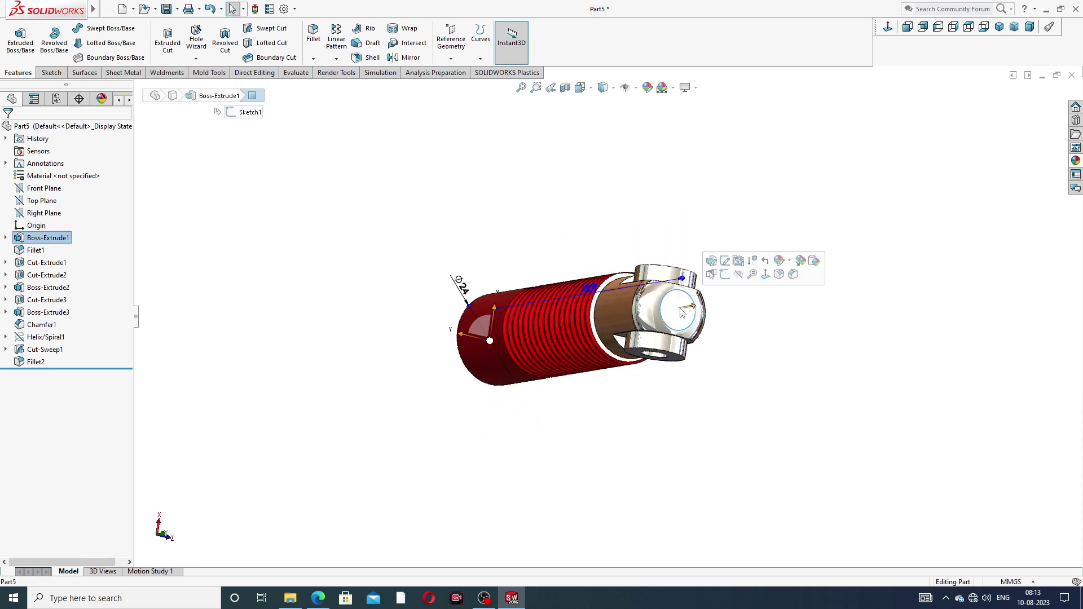
{"action": "left_click", "coordinate": [1076, 161]}
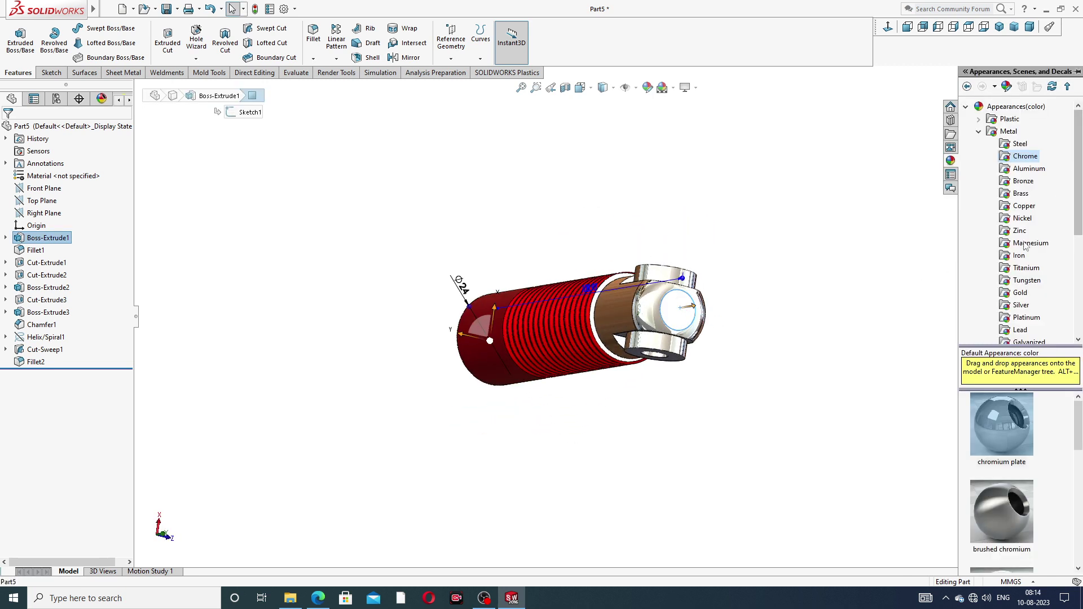
{"action": "left_click", "coordinate": [1002, 423]}
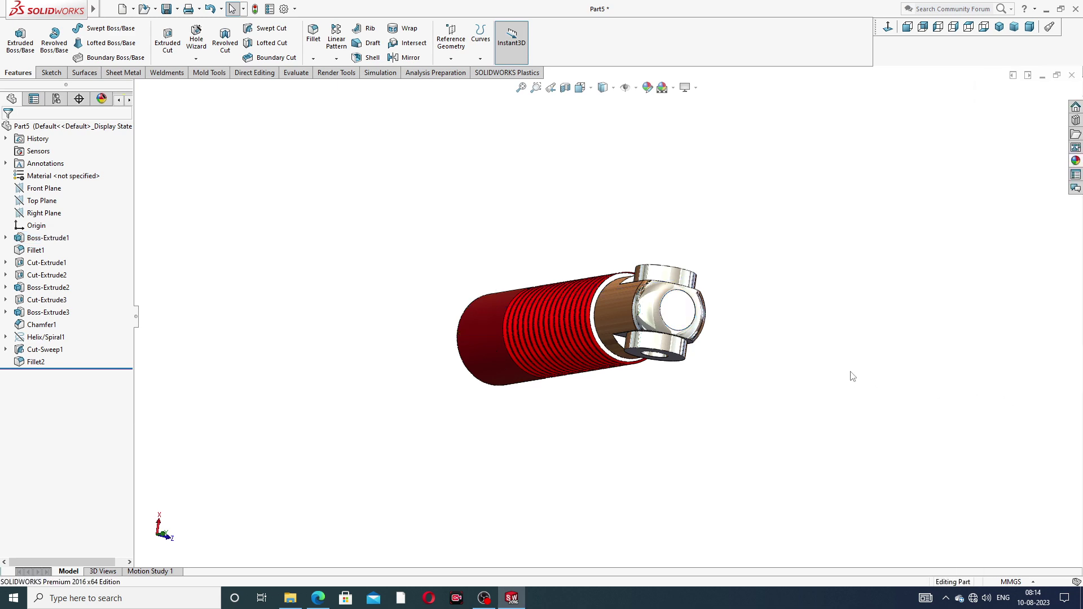
Inspect the coloured rod from several angles, including the isometric view, checking the red thread and sleeve and the chrome pivot end.
{"action": "middle_click_drag", "start_coordinate": [723, 305], "coordinate": [685, 280]}
{"action": "scroll", "coordinate": [642, 299], "scroll_direction": "down", "scroll_amount": 2}
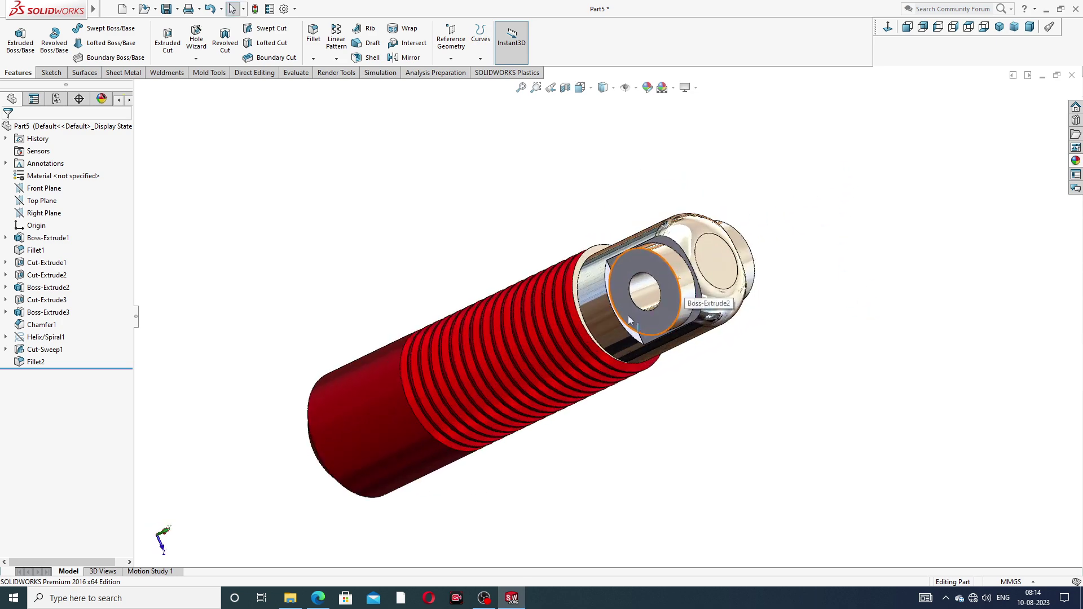
{"action": "middle_click_drag", "start_coordinate": [641, 338], "coordinate": [738, 412]}
{"action": "scroll", "coordinate": [601, 361], "scroll_direction": "down", "scroll_amount": 3}
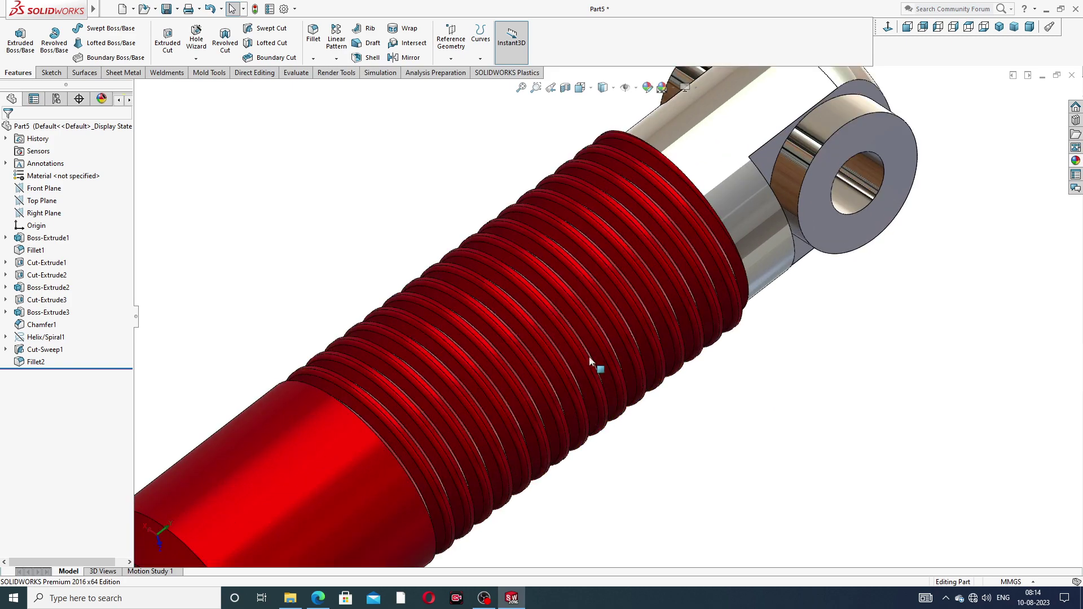
{"action": "scroll", "coordinate": [597, 368], "scroll_direction": "down", "scroll_amount": 3}
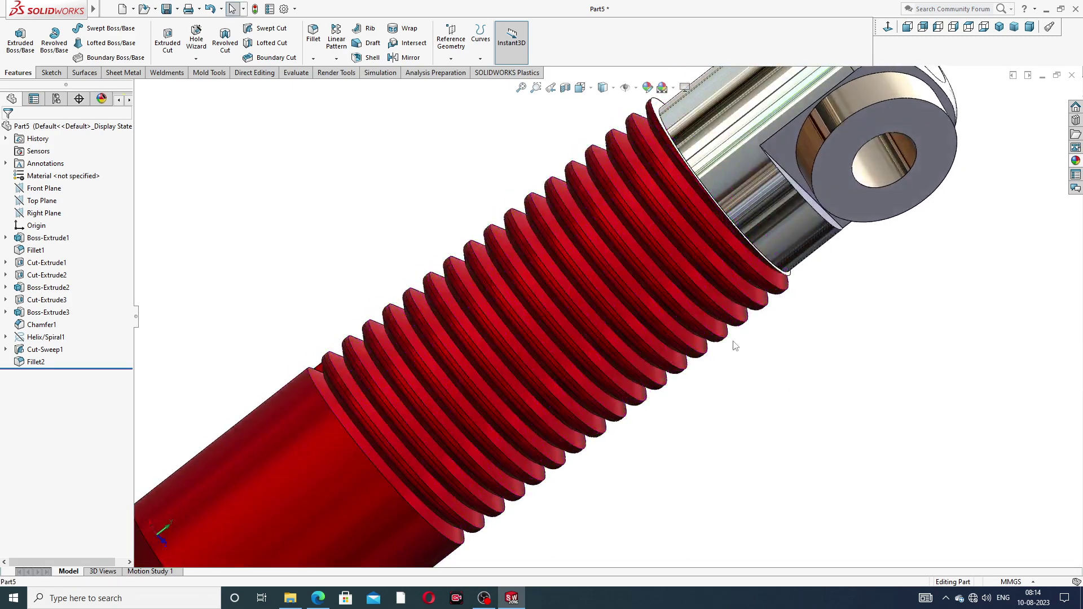
{"action": "scroll", "coordinate": [733, 344], "scroll_direction": "up", "scroll_amount": 5}
{"action": "middle_click_drag", "start_coordinate": [727, 344], "coordinate": [819, 225]}
{"action": "left_click", "coordinate": [999, 27]}
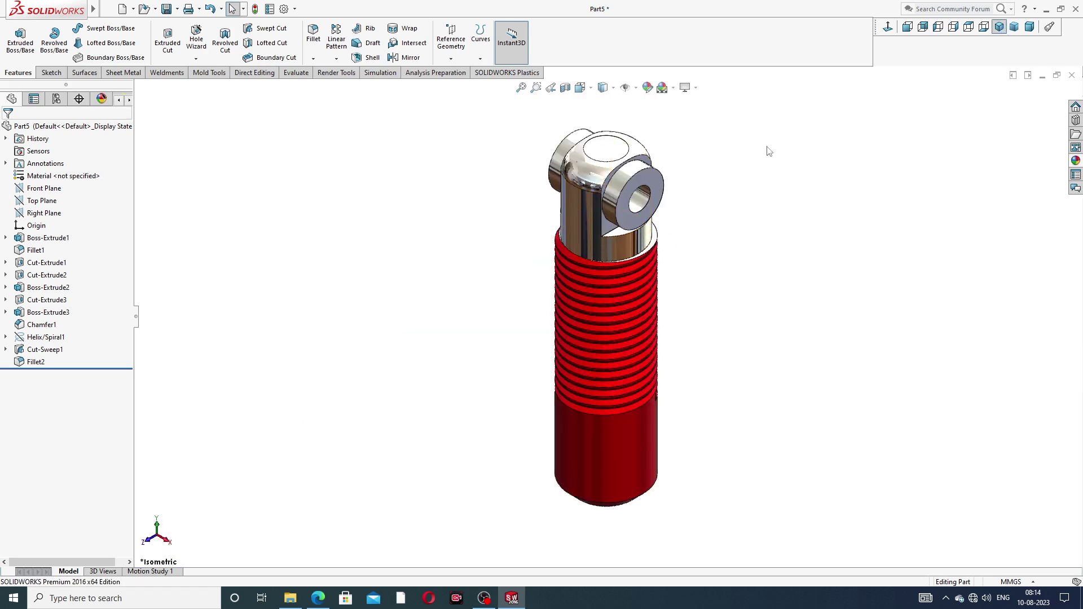
{"action": "middle_click_drag", "start_coordinate": [743, 176], "coordinate": [638, 277]}
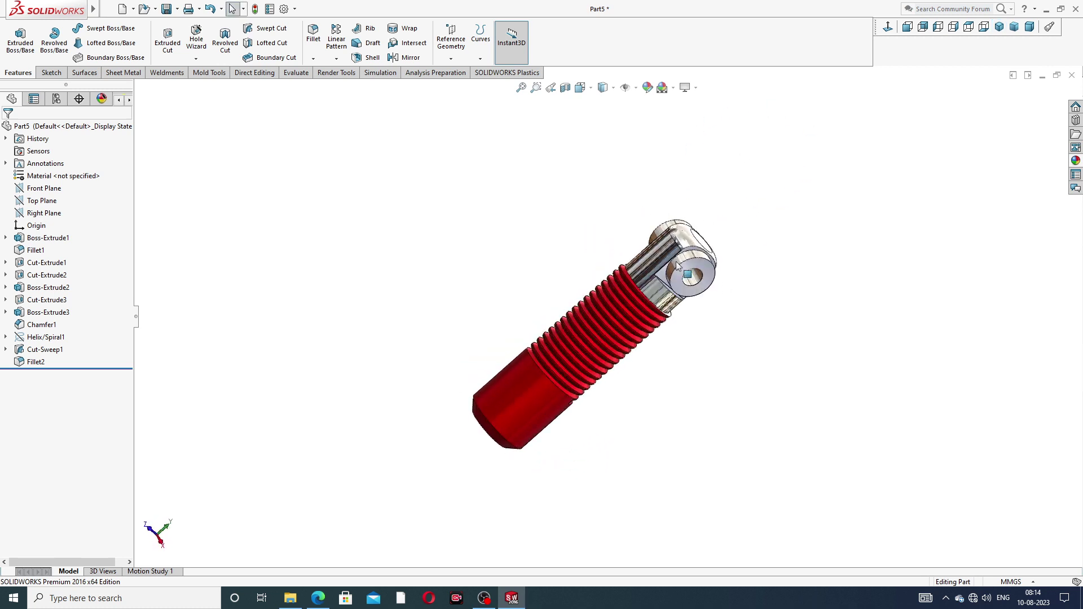
{"action": "scroll", "coordinate": [649, 361], "scroll_direction": "down", "scroll_amount": 3}
{"action": "middle_click_drag", "start_coordinate": [714, 270], "coordinate": [747, 290]}
{"action": "scroll", "coordinate": [736, 302], "scroll_direction": "down", "scroll_amount": 2}
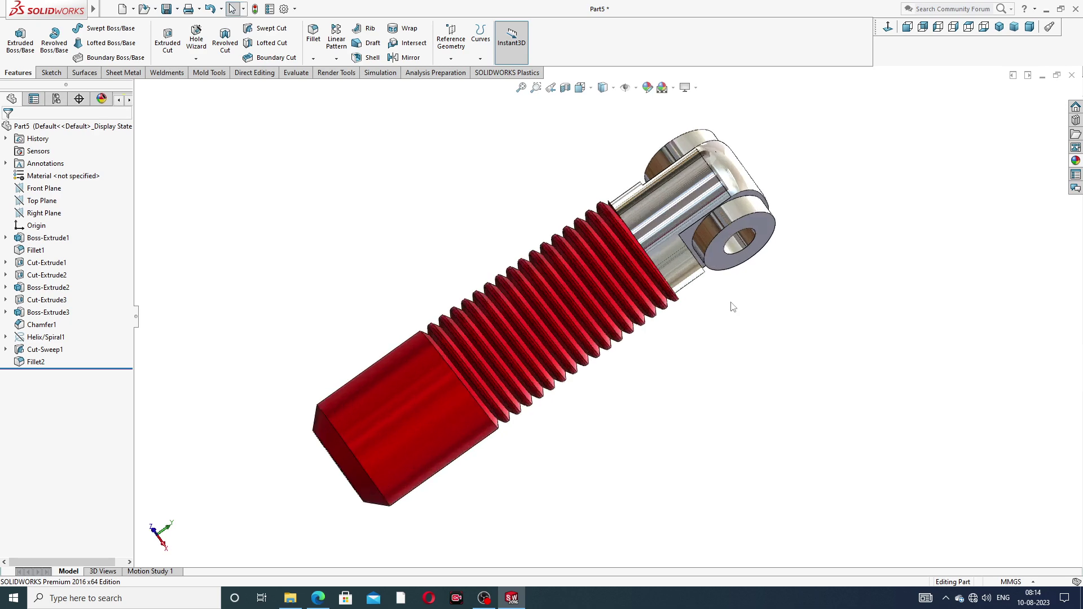